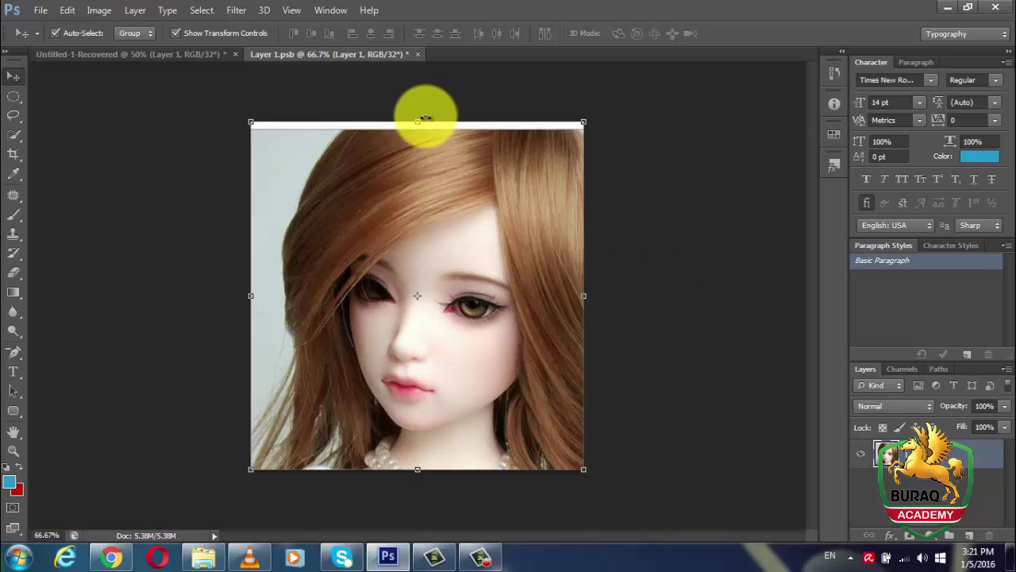
Open the portrait image 027c78ef987fa5a2272fbfde9e83612b.jpg from the Downloads folder
left_click(39, 10)
left_click(48, 39)
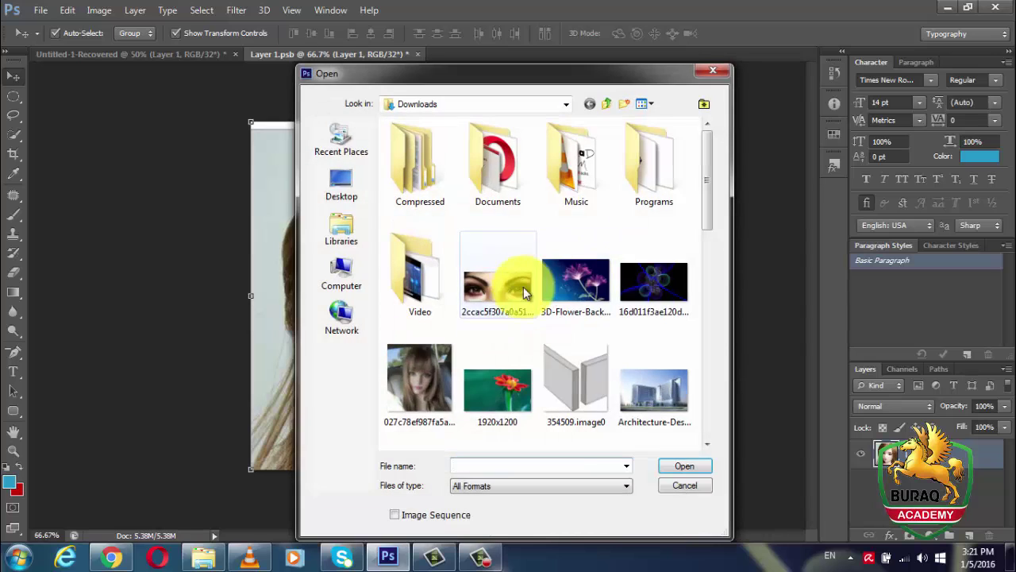
double_click(498, 286)
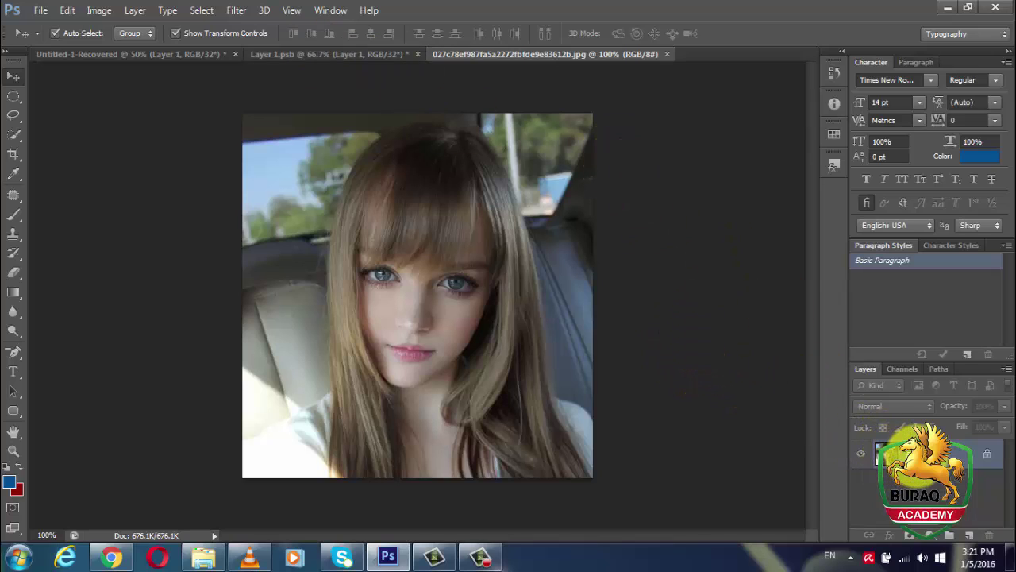
Duplicate the Background layer twice to get two copies stacked above the original
left_click_drag(929, 457, 969, 535)
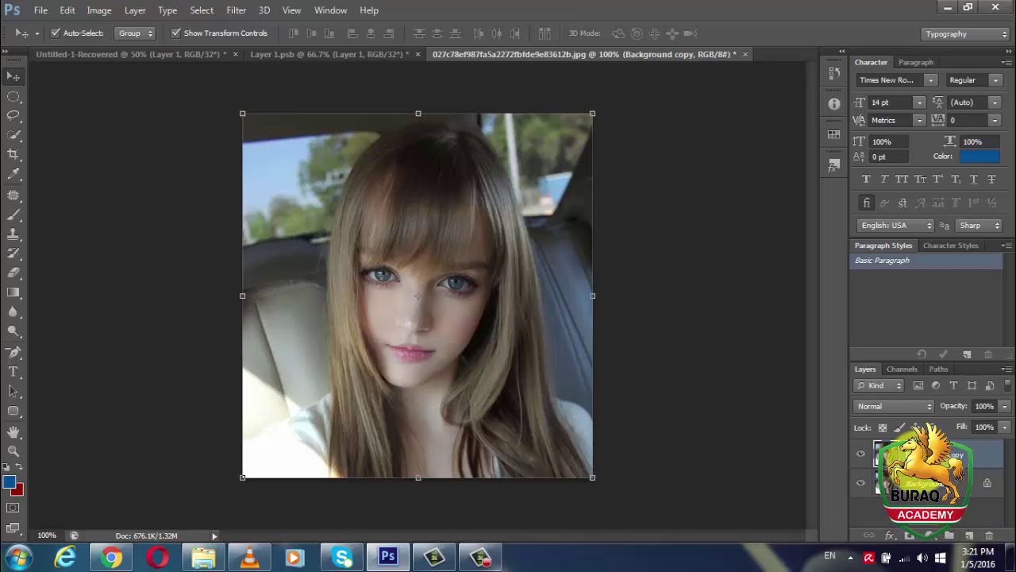
left_click_drag(922, 455, 968, 535)
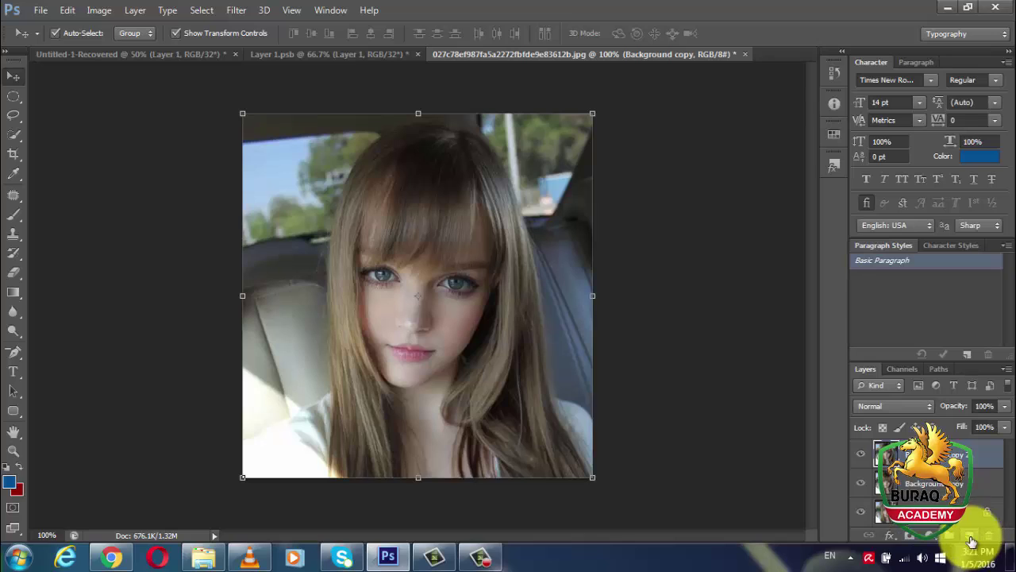
left_click(925, 512)
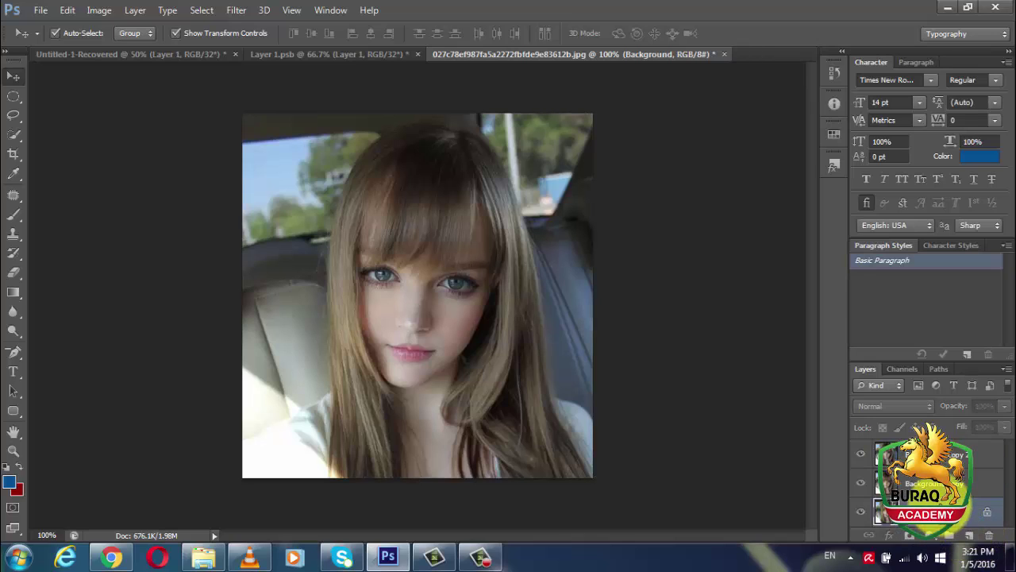
Convert the topmost layer, Background copy 2, to a smart object
left_click(921, 455)
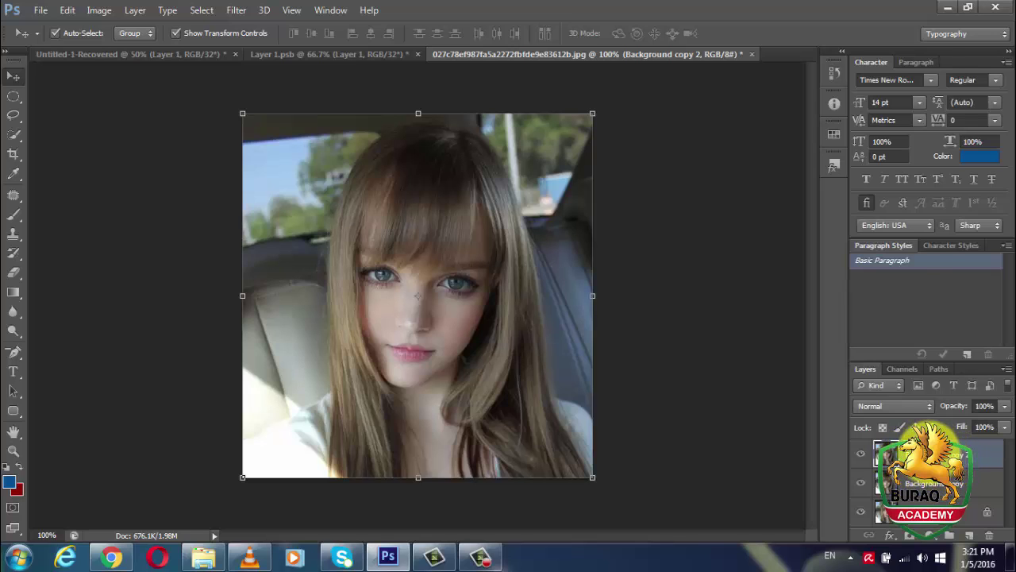
right_click(931, 454)
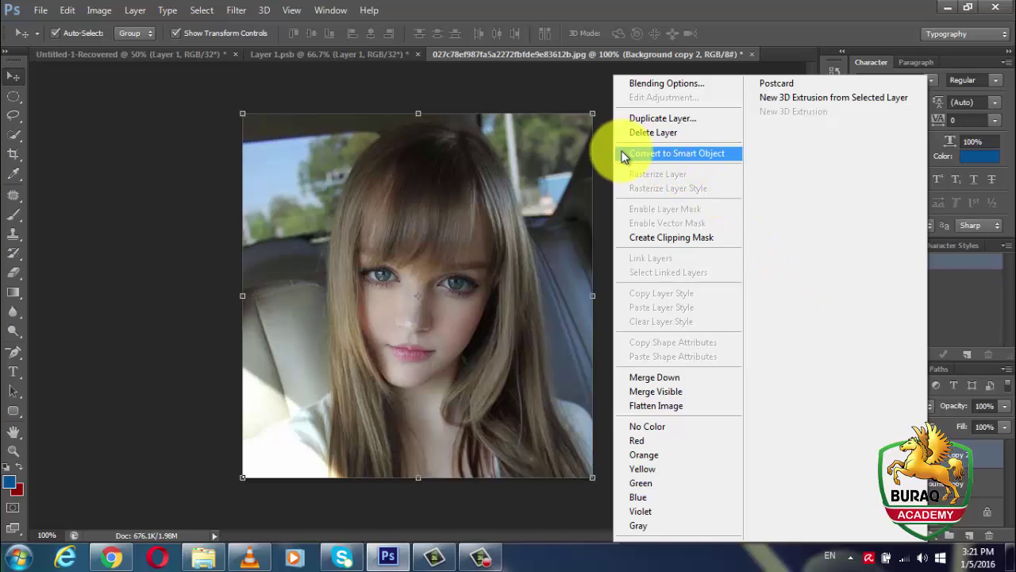
left_click(673, 161)
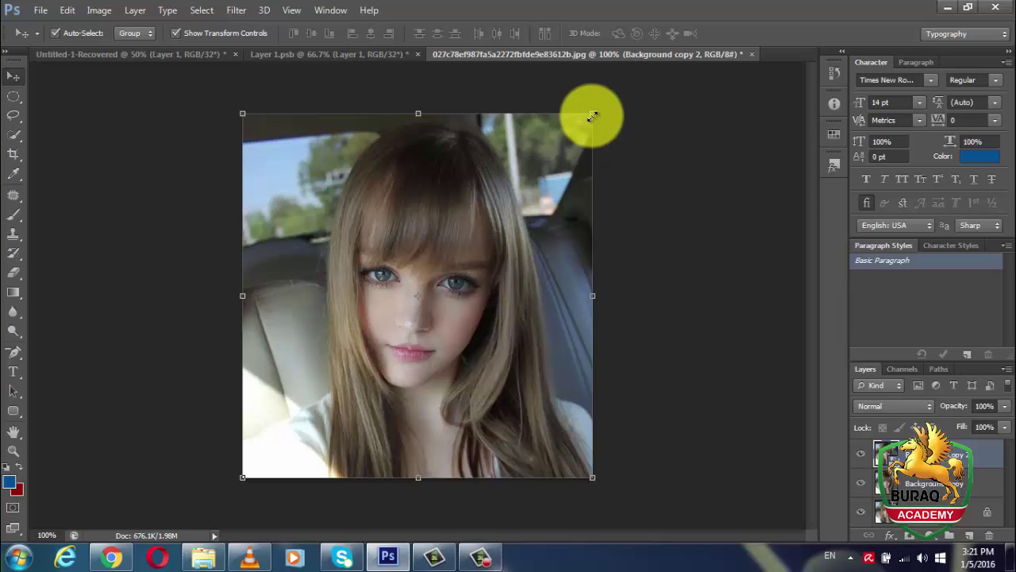
Apply a Gaussian Blur with a radius of 9.4 pixels to the Background copy 2 smart object
left_click(245, 11)
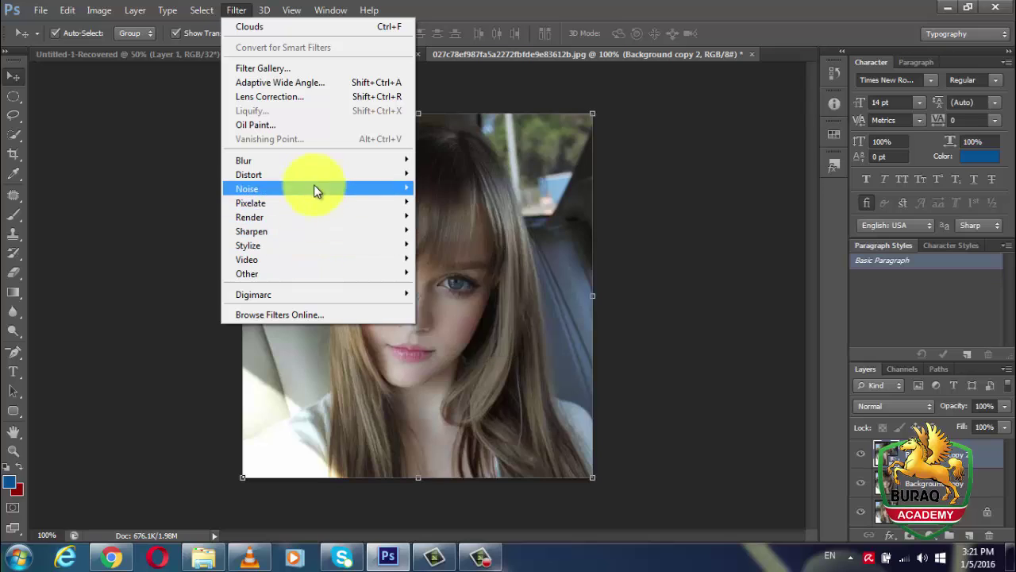
mouse_move(316, 165)
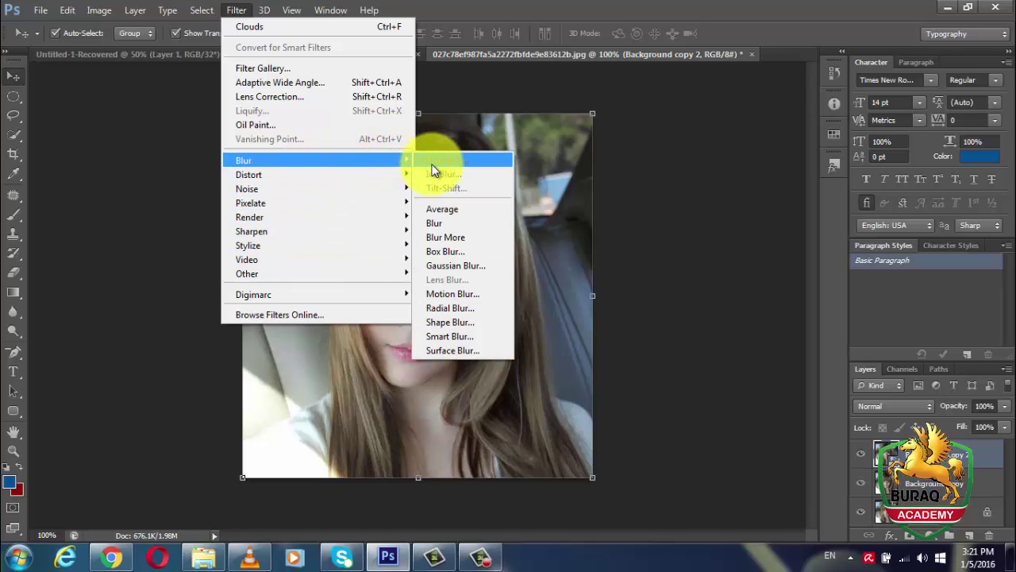
left_click(436, 267)
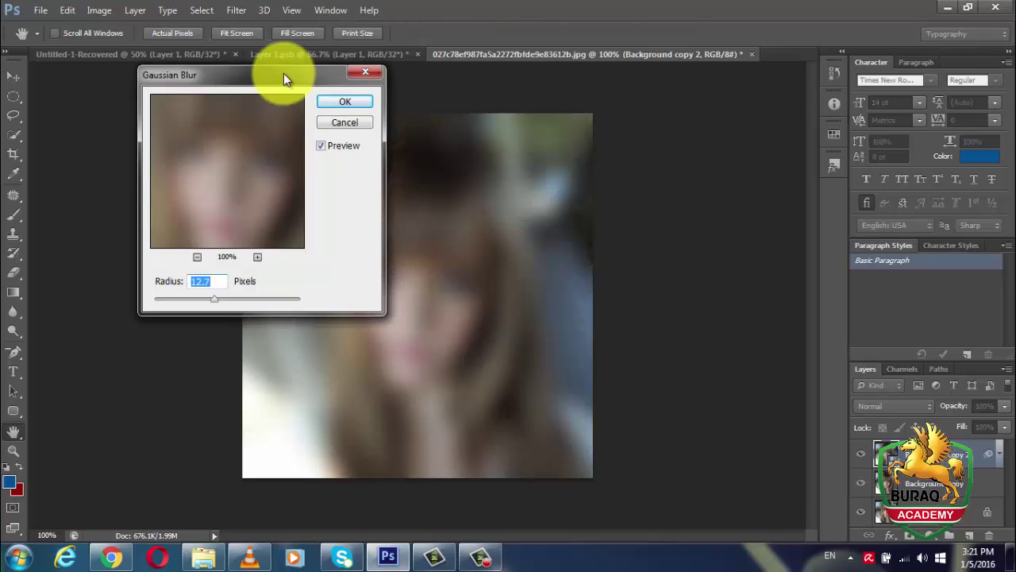
left_click_drag(284, 73, 790, 104)
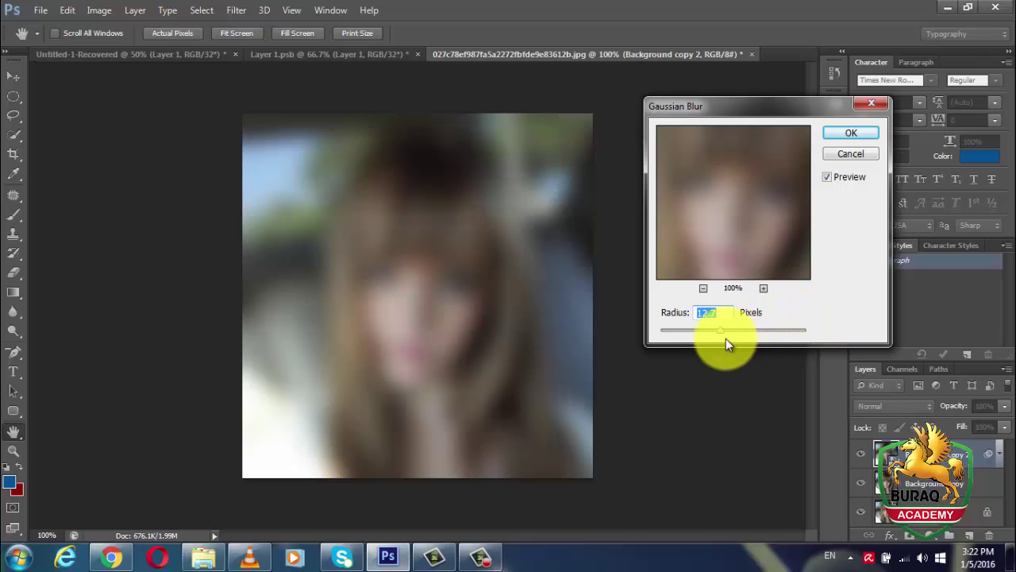
left_click_drag(717, 331, 717, 331)
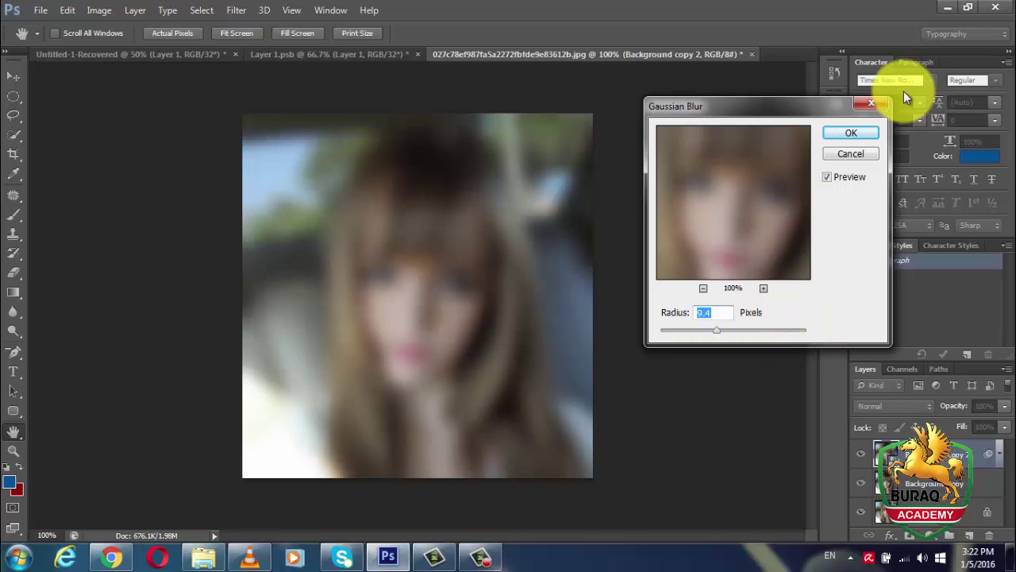
left_click(852, 133)
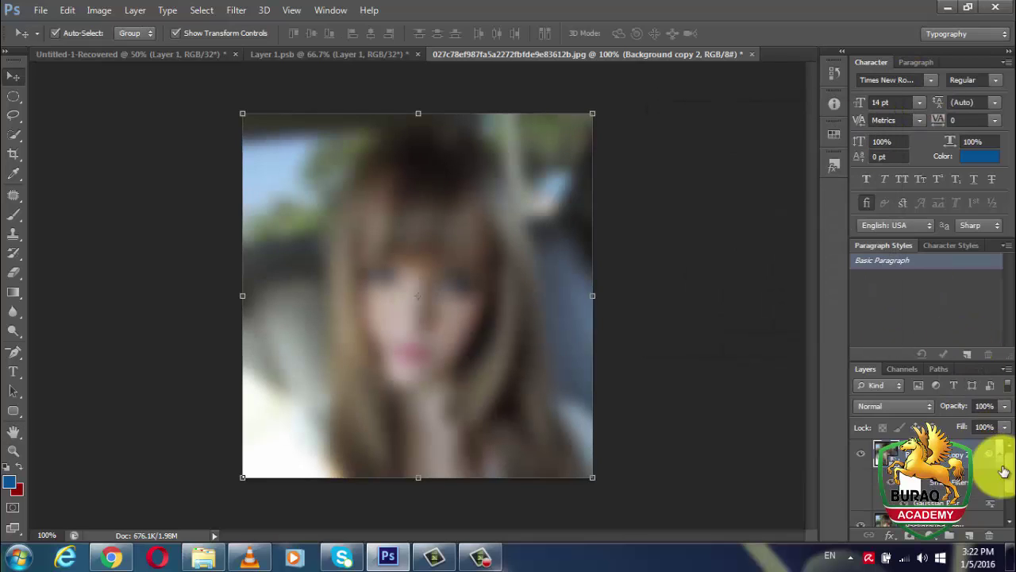
Paint over the woman's face on the smart filter mask with the gray Brush to reduce the blur there
left_click(889, 480)
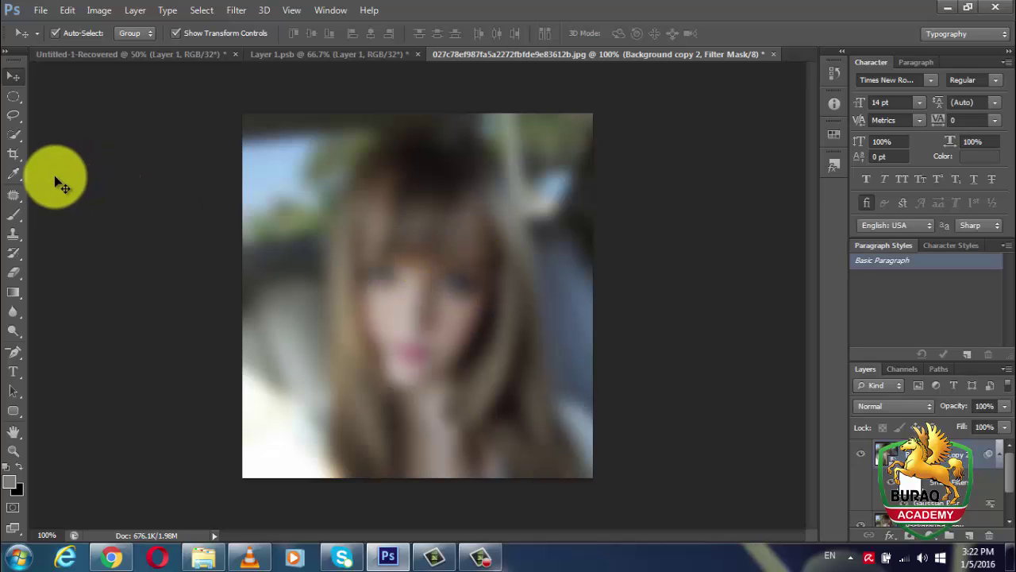
left_click(14, 216)
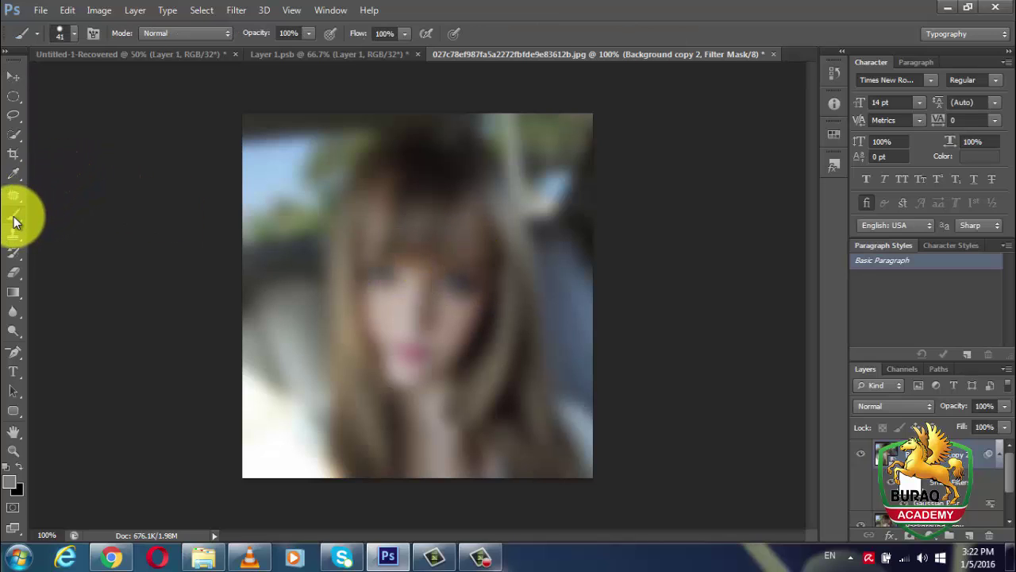
left_click(880, 454)
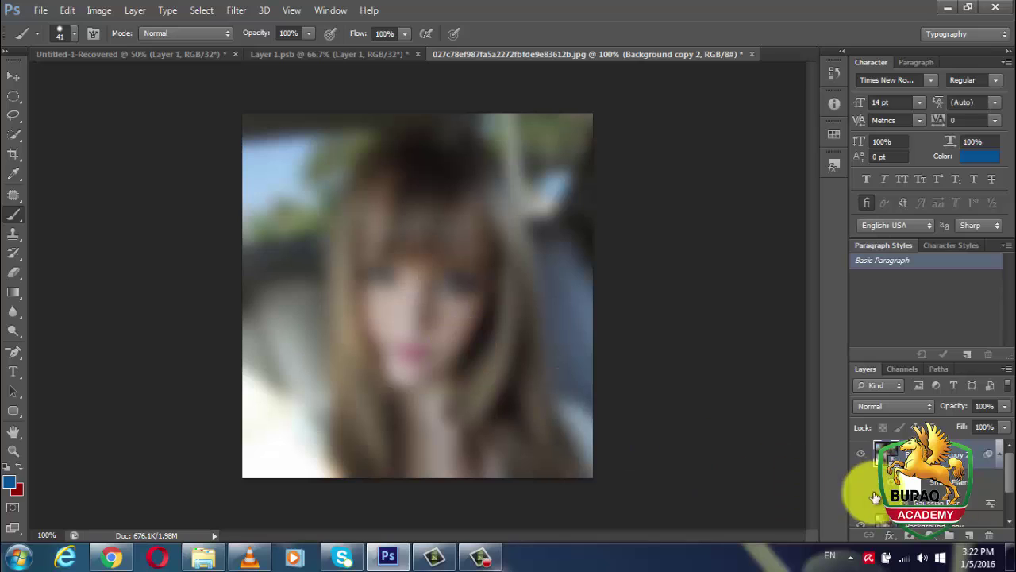
left_click(910, 484)
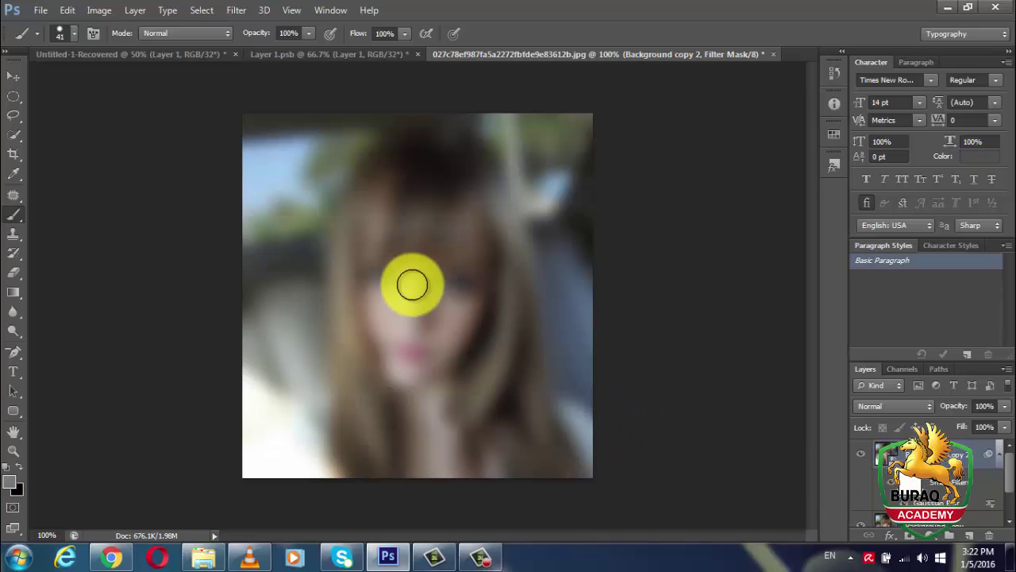
mouse_move(387, 276)
left_mouse_down()
mouse_move(379, 302)
mouse_move(413, 375)
mouse_move(417, 279)
mouse_move(460, 290)
mouse_move(466, 277)
mouse_move(420, 286)
mouse_move(402, 278)
mouse_move(474, 290)
mouse_move(439, 339)
mouse_move(431, 324)
mouse_move(421, 363)
mouse_move(453, 345)
mouse_move(465, 302)
mouse_move(408, 370)
mouse_move(395, 361)
mouse_move(375, 287)
mouse_move(384, 339)
mouse_move(370, 272)
mouse_move(392, 263)
mouse_move(474, 273)
mouse_move(363, 257)
mouse_move(374, 267)
mouse_move(382, 249)
mouse_move(412, 236)
mouse_move(470, 240)
mouse_move(472, 261)
mouse_move(378, 238)
mouse_move(370, 272)
mouse_move(487, 436)
mouse_move(484, 259)
left_mouse_up()
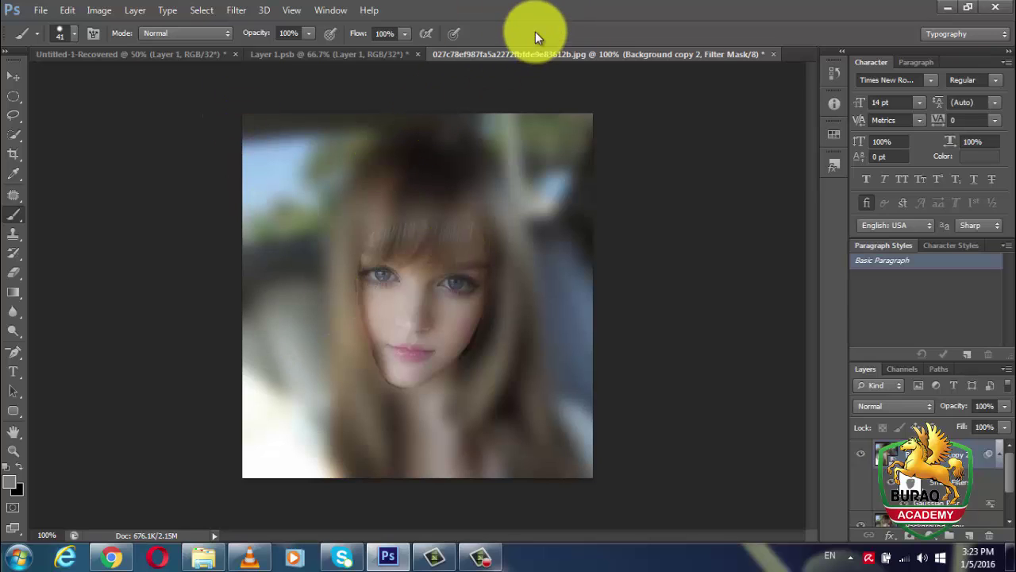
Try the De-Interlace filter on the filter mask, eliminating odd lines and creating new fields by interpolation
left_click(239, 17)
mouse_move(268, 260)
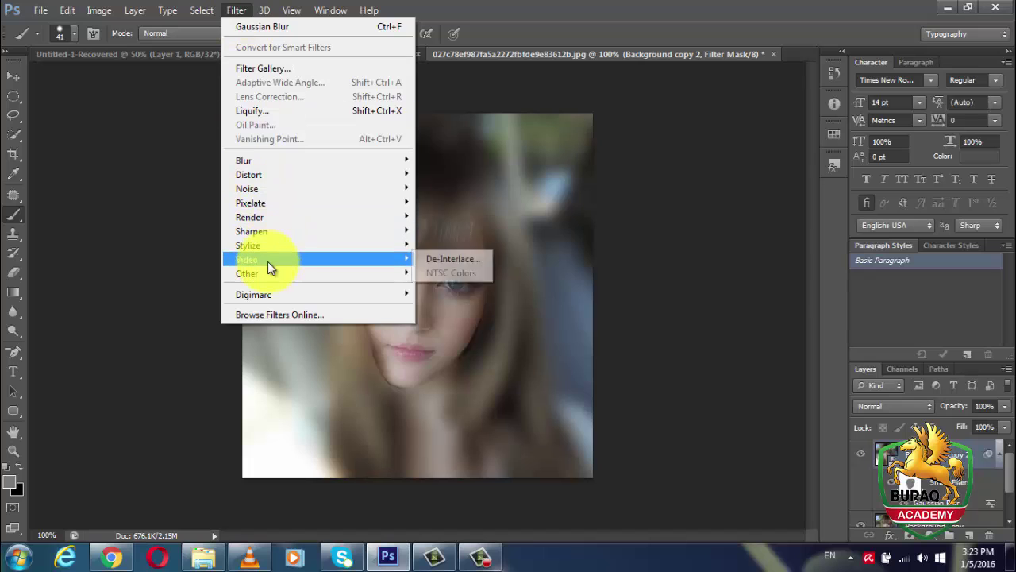
left_click(446, 260)
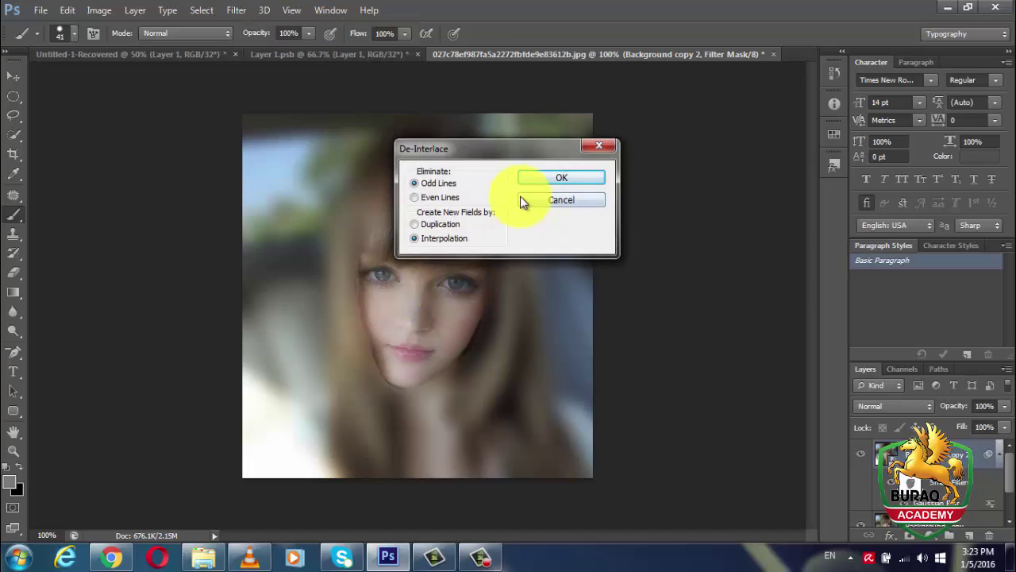
left_click(545, 179)
Apply the Diffuse filter in Darken Only mode to the smart filter mask
left_click(238, 11)
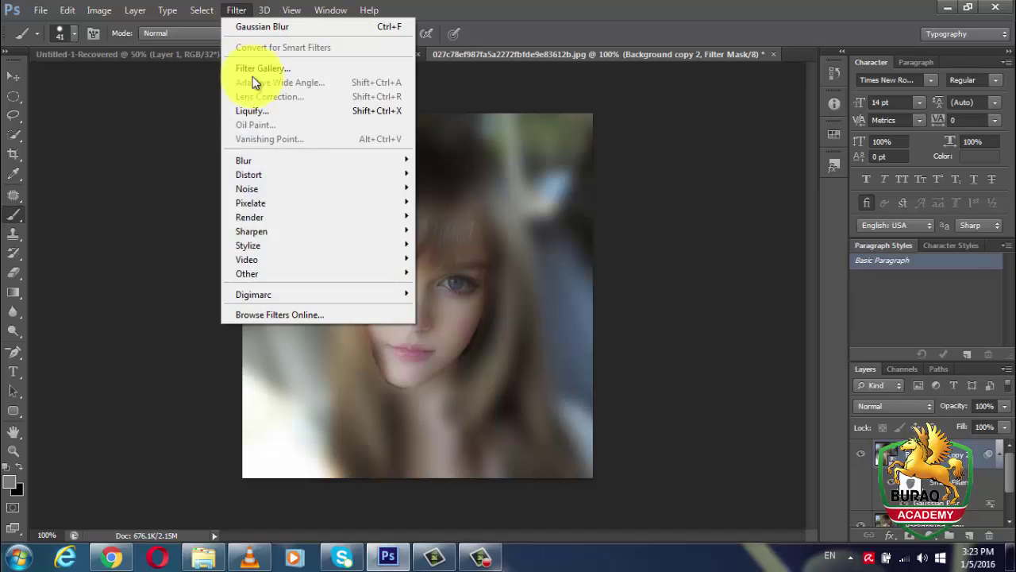
mouse_move(288, 246)
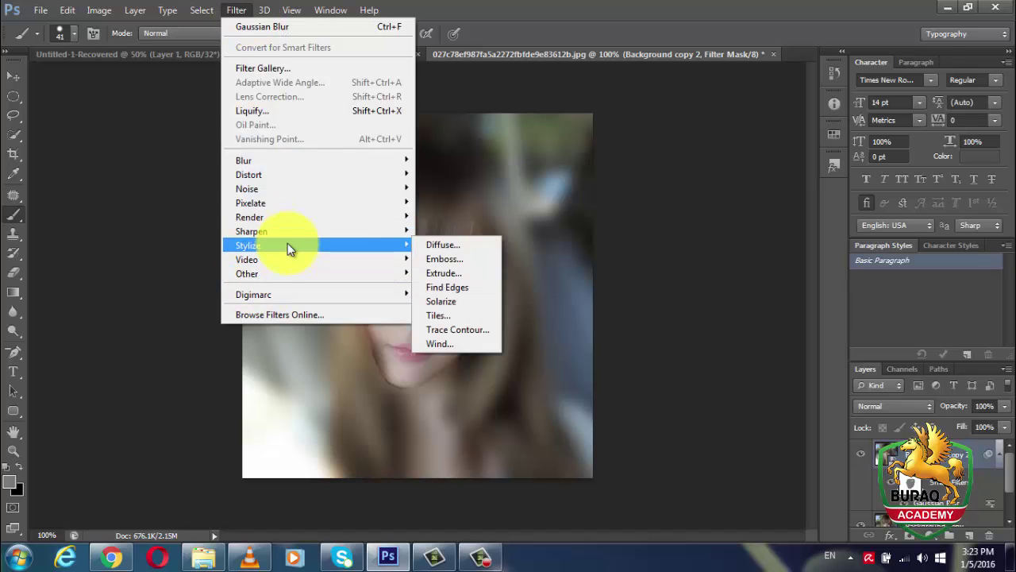
left_click(458, 246)
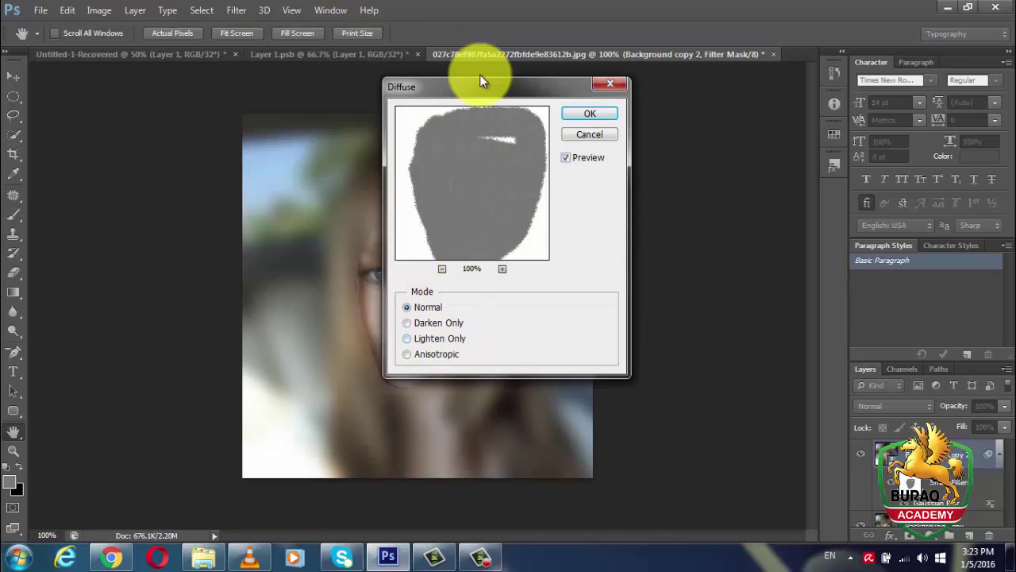
left_click_drag(493, 90, 714, 86)
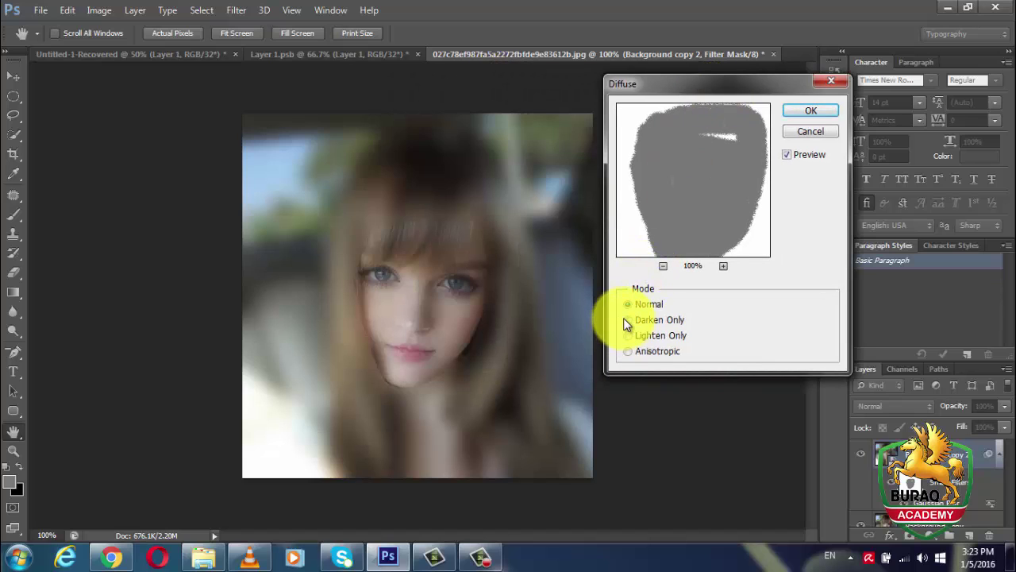
left_click(627, 321)
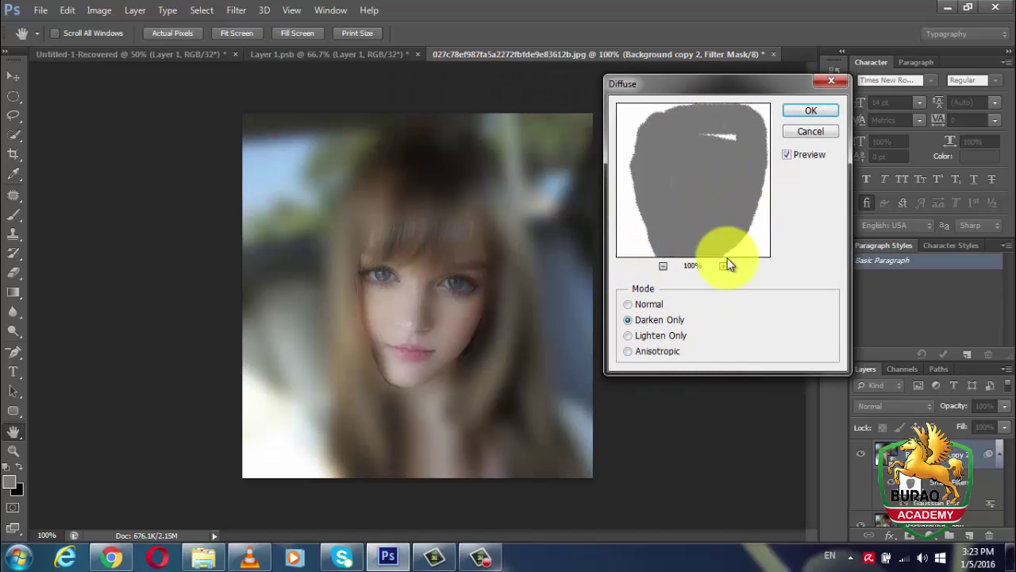
left_click(722, 267)
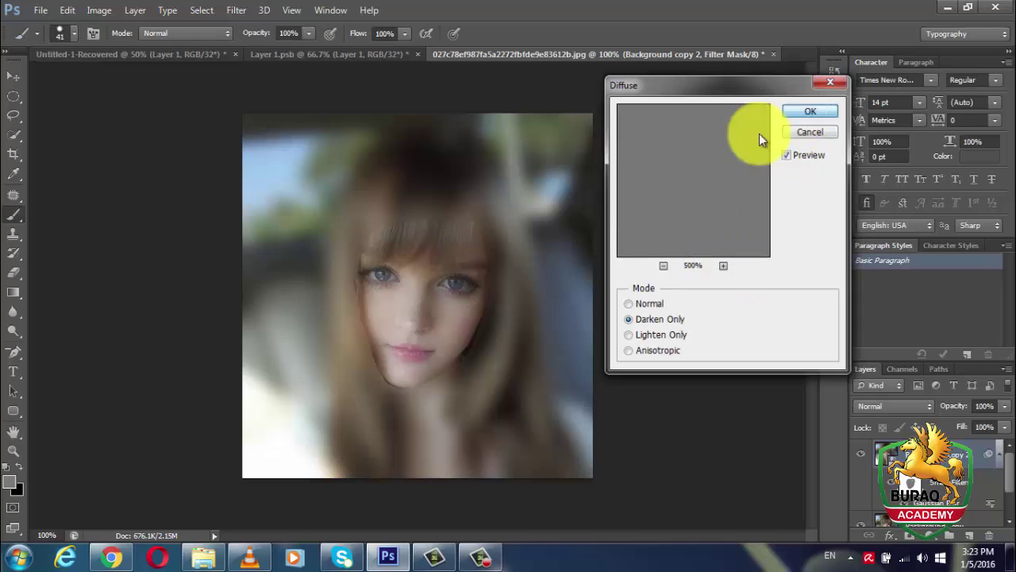
left_click(810, 111)
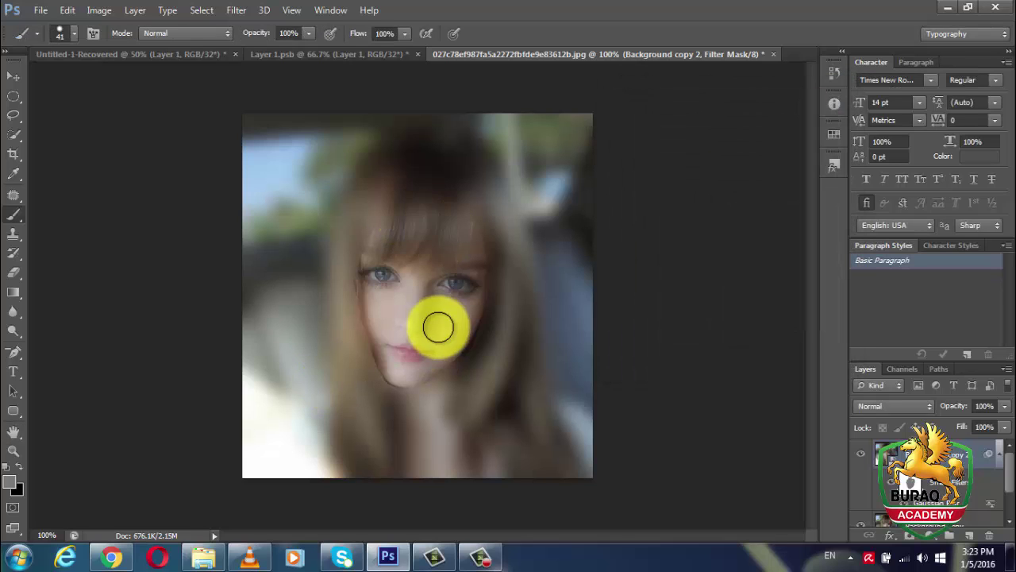
Render Clouds on the smart filter mask of Background copy 2
left_click(270, 11)
mouse_move(241, 14)
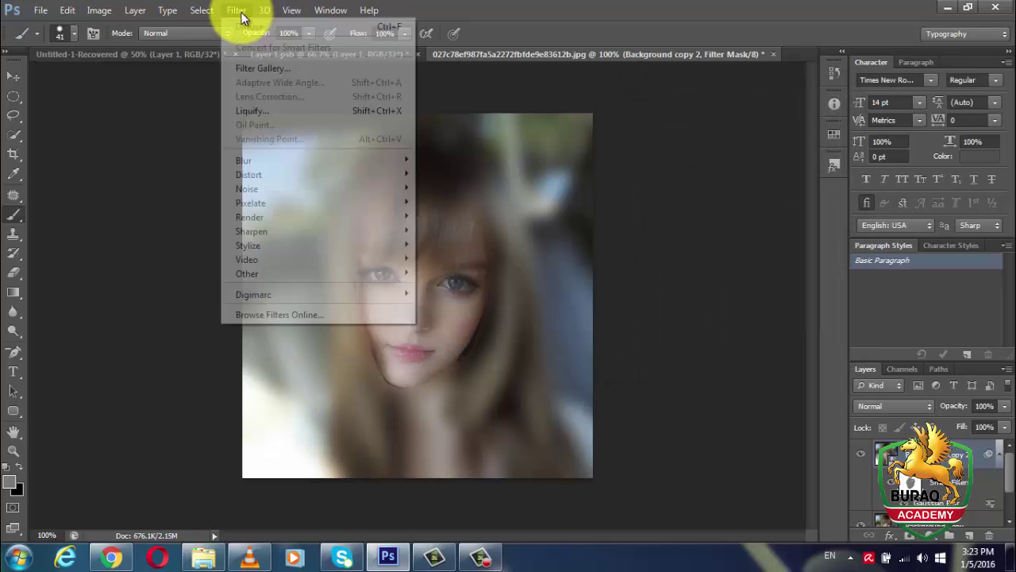
mouse_move(397, 216)
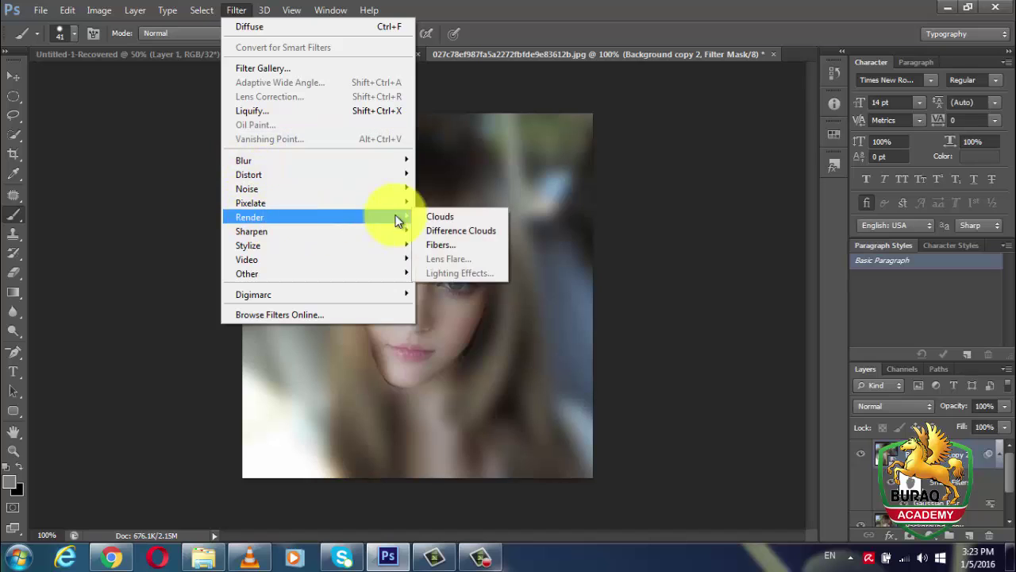
left_click(443, 213)
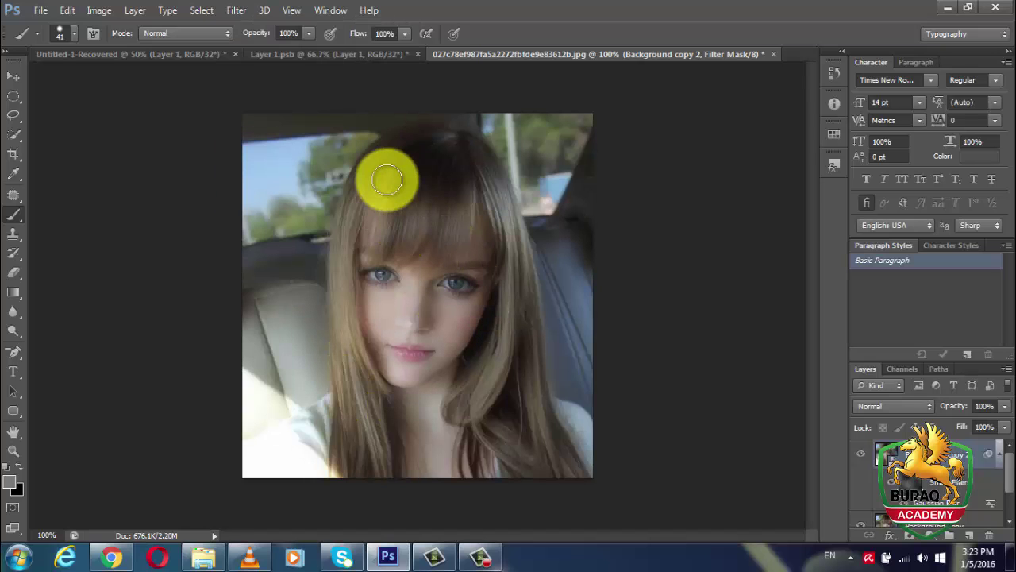
Try the Add Noise filter at 247.10% with Uniform distribution on the filter mask of Background copy 2
left_click(231, 12)
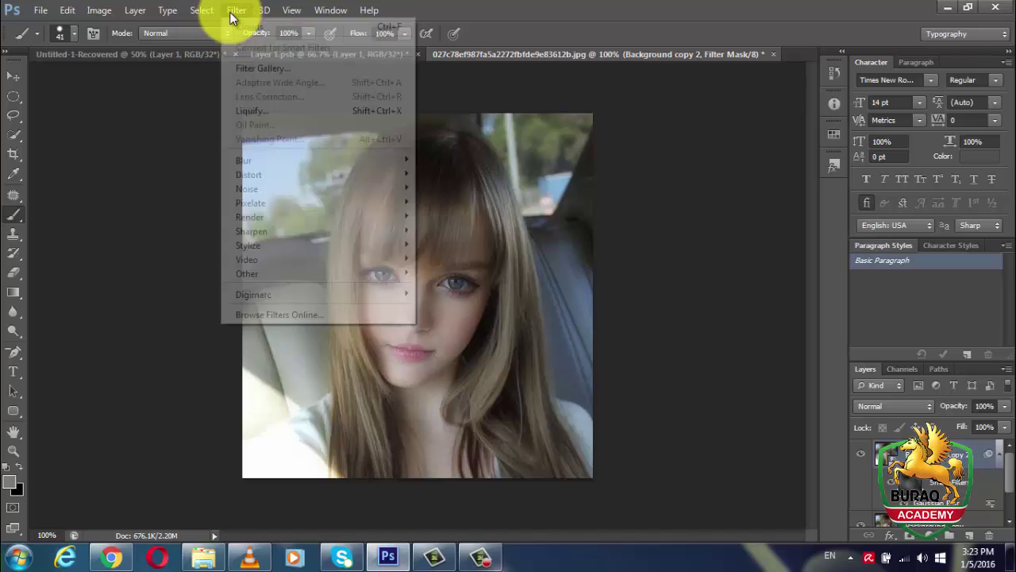
mouse_move(340, 188)
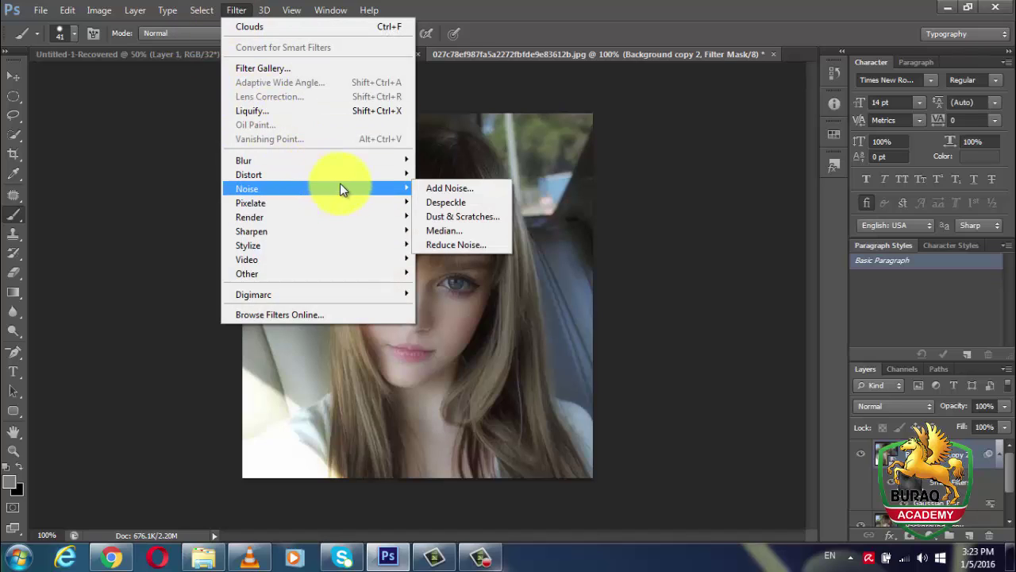
left_click(452, 189)
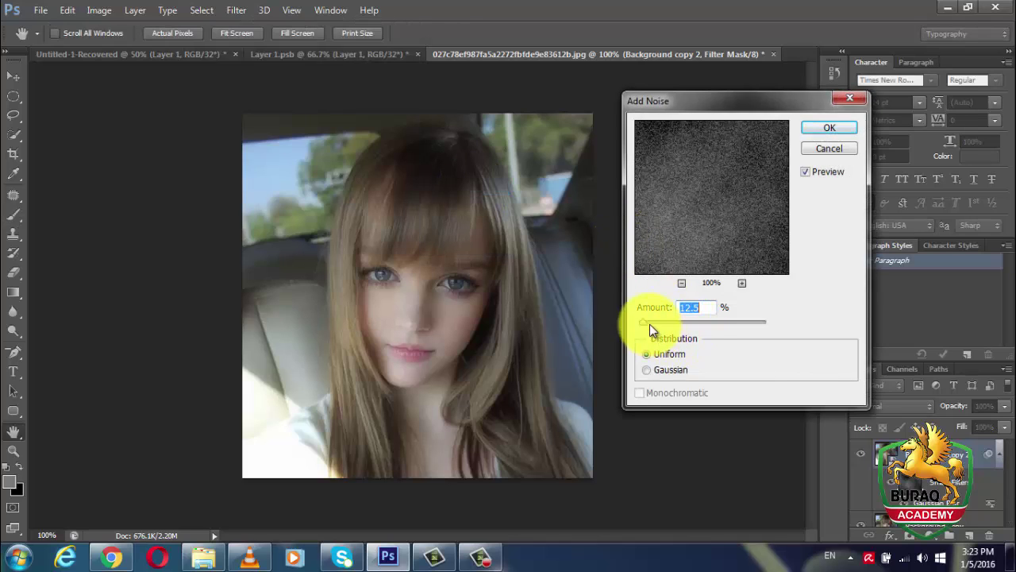
left_click_drag(650, 322, 702, 324)
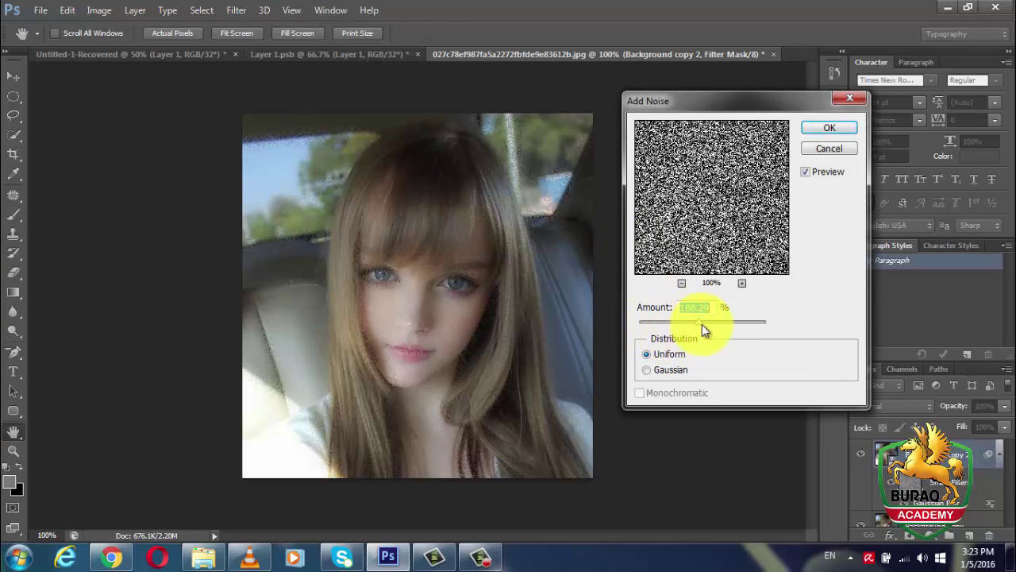
left_click(819, 129)
key("b")
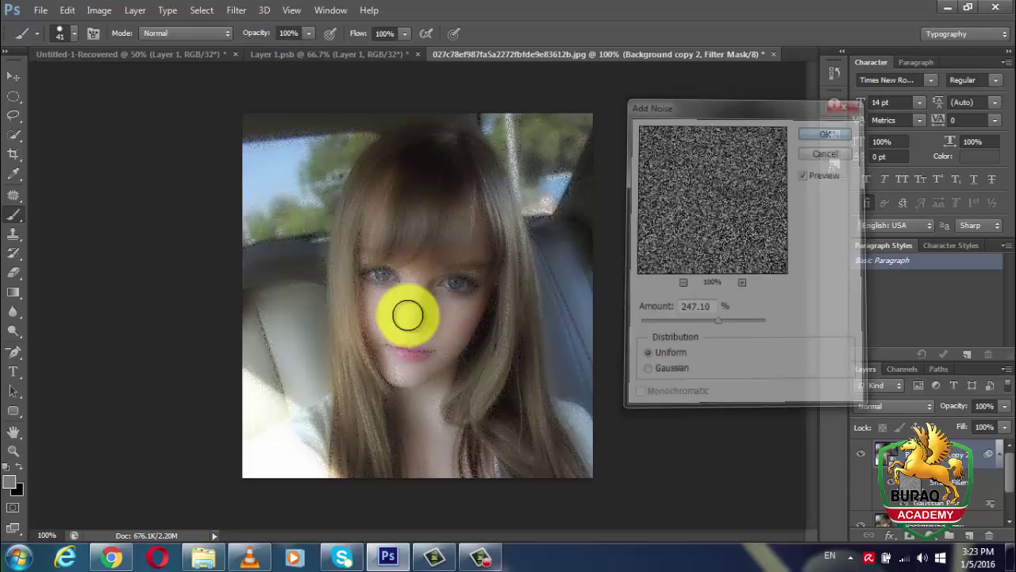
key("ctrl+z")
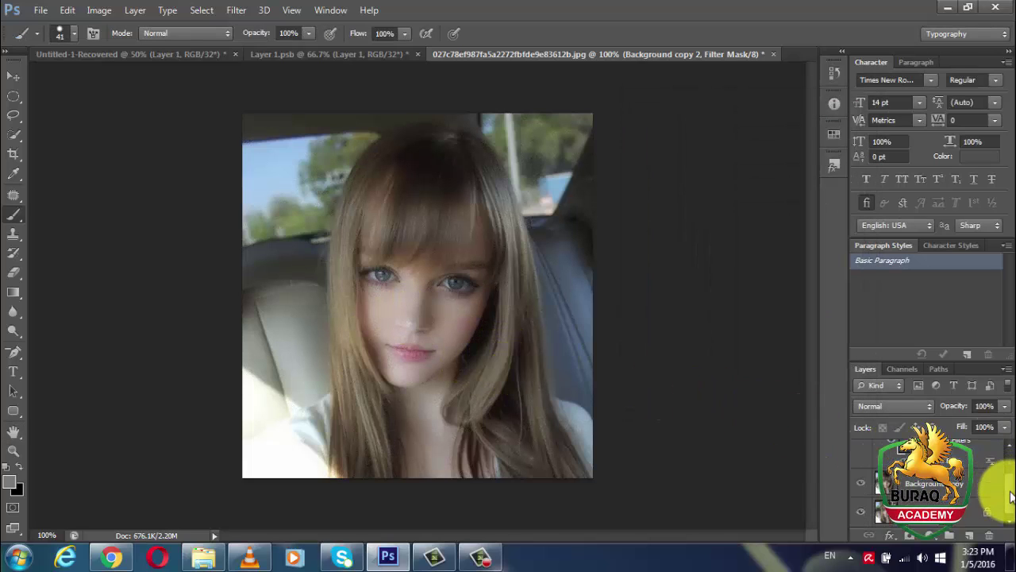
scroll(998, 488, "down", 2)
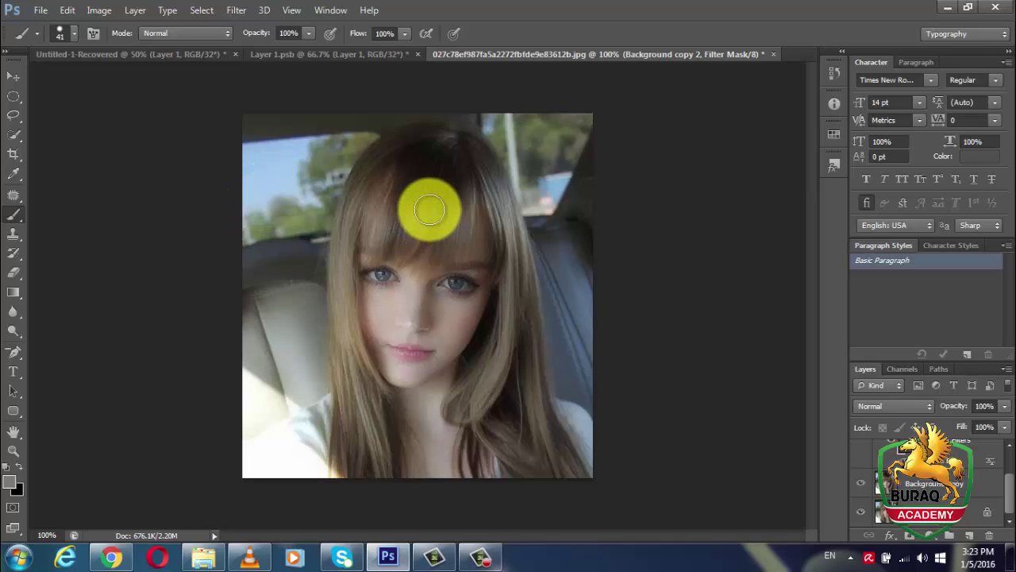
Switch to the Layer 1.psb document and convert its Layer 1 to a smart object
left_click(362, 54)
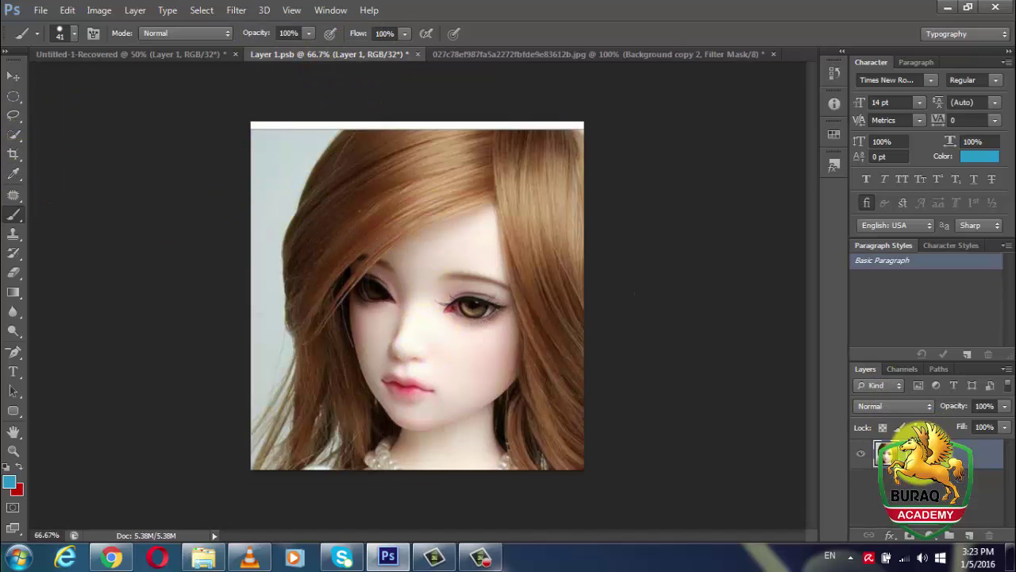
right_click(914, 454)
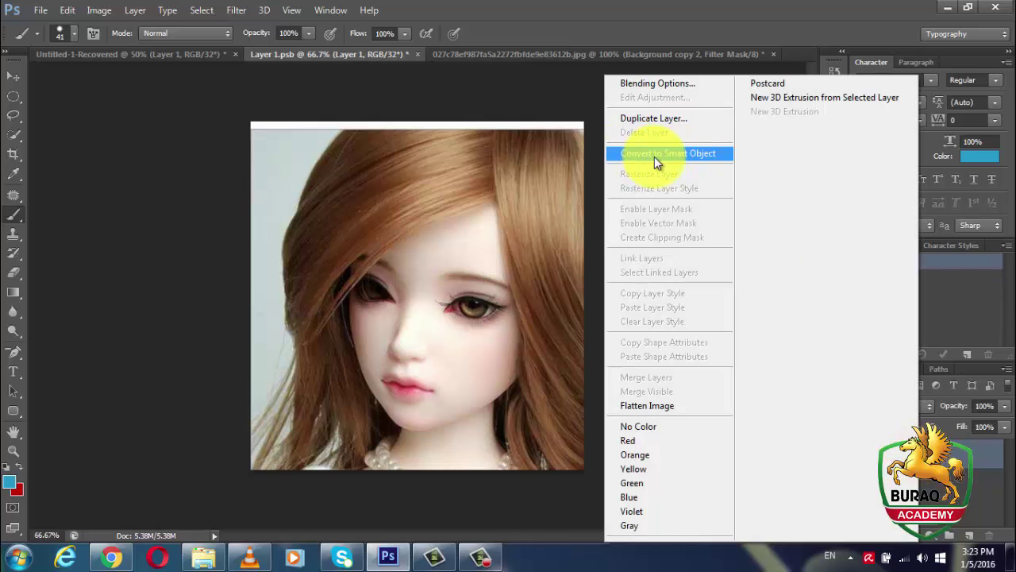
left_click(654, 155)
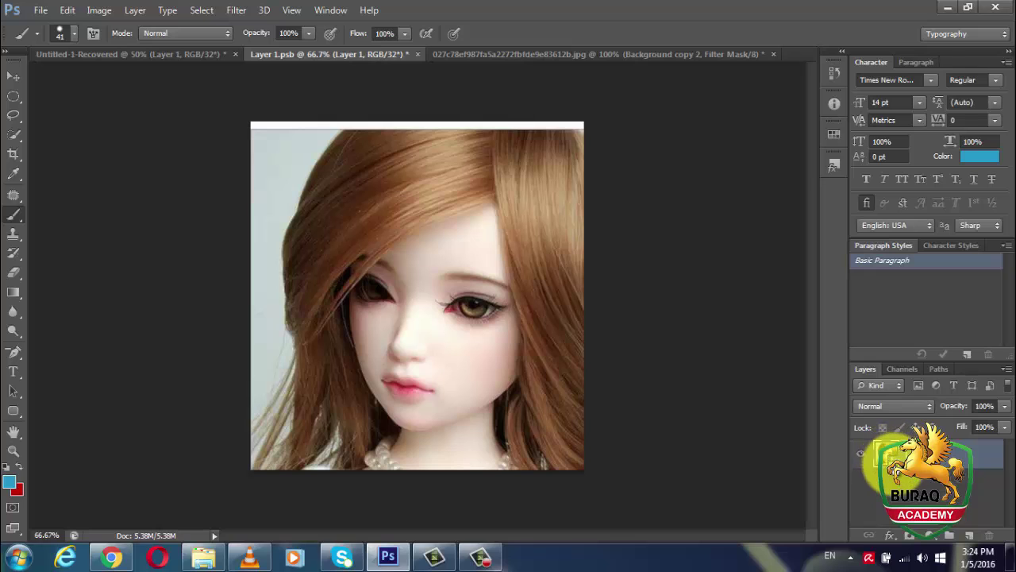
Apply a Box Blur with a 24-pixel radius to the Layer 1 smart object
left_click(239, 14)
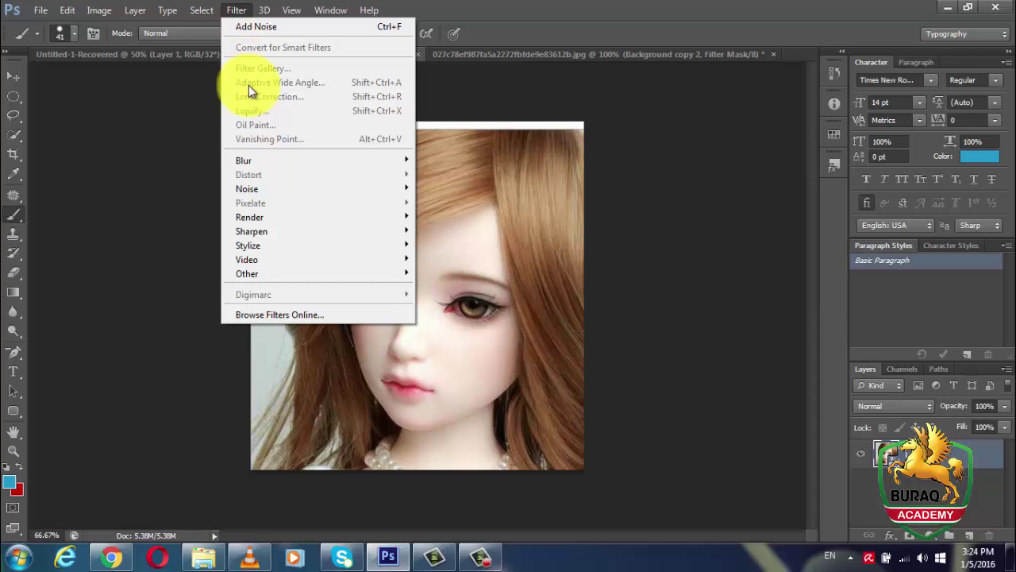
mouse_move(373, 162)
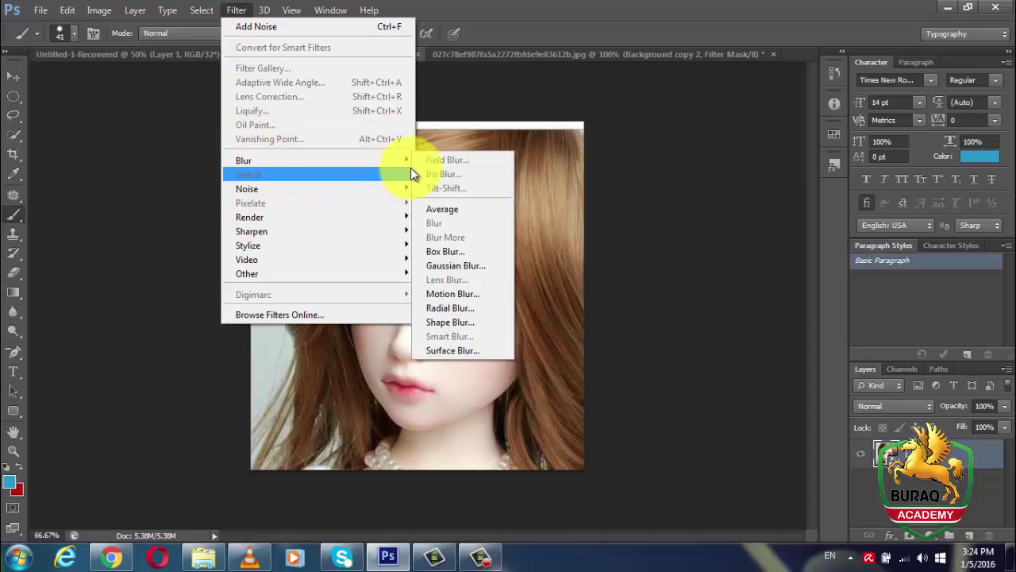
left_click(451, 252)
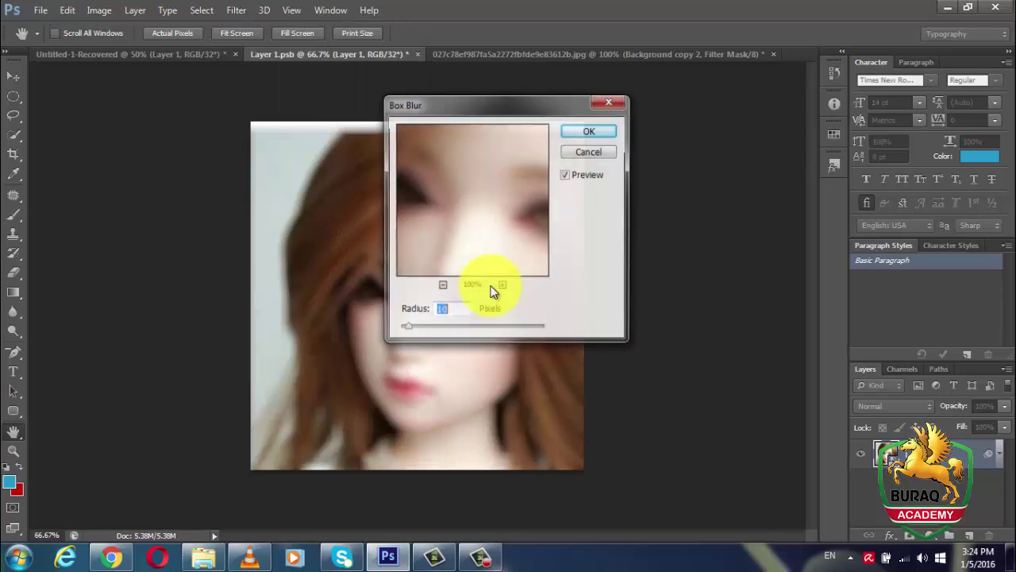
left_click_drag(501, 104, 672, 75)
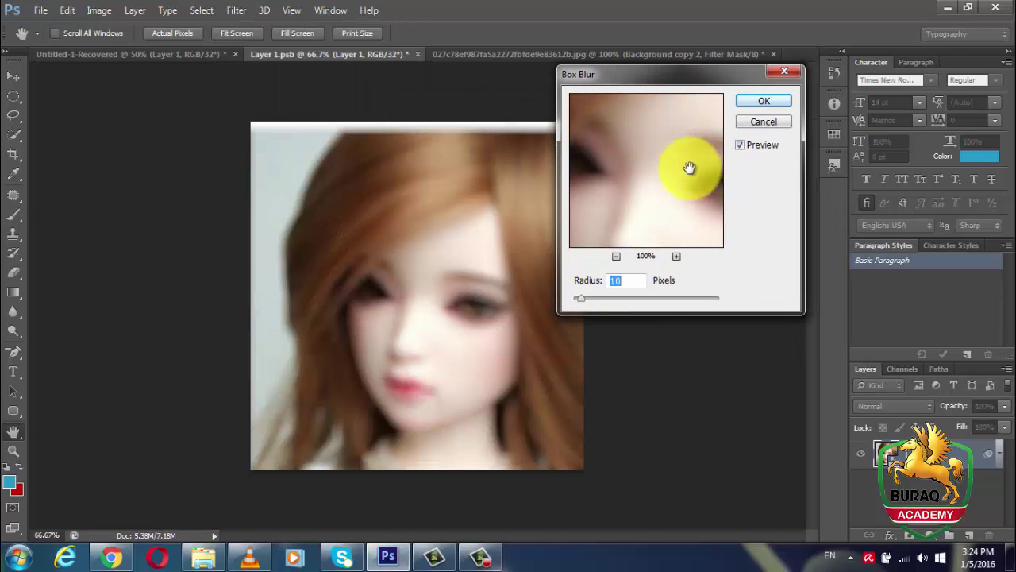
left_click_drag(608, 298, 594, 300)
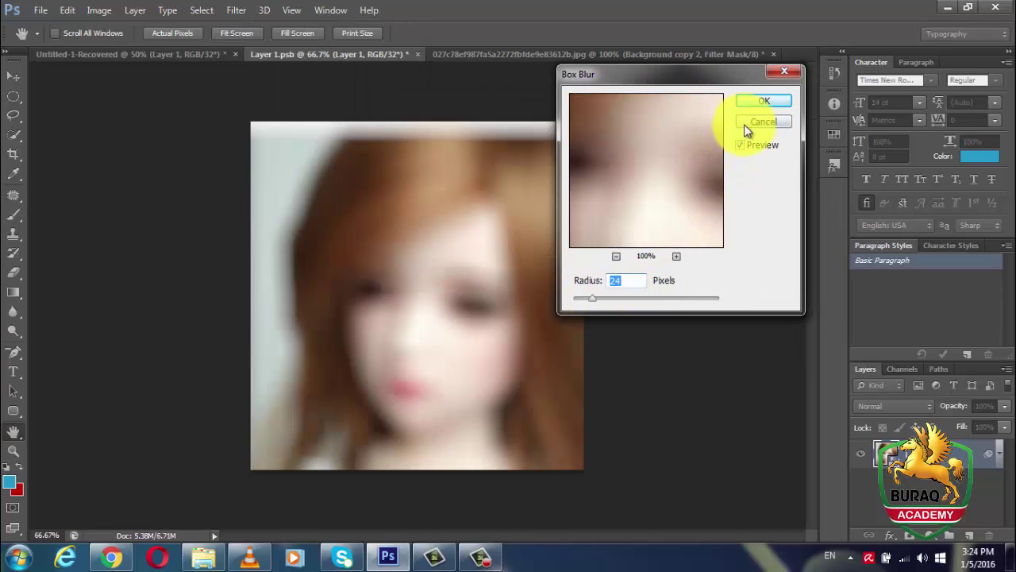
left_click(761, 101)
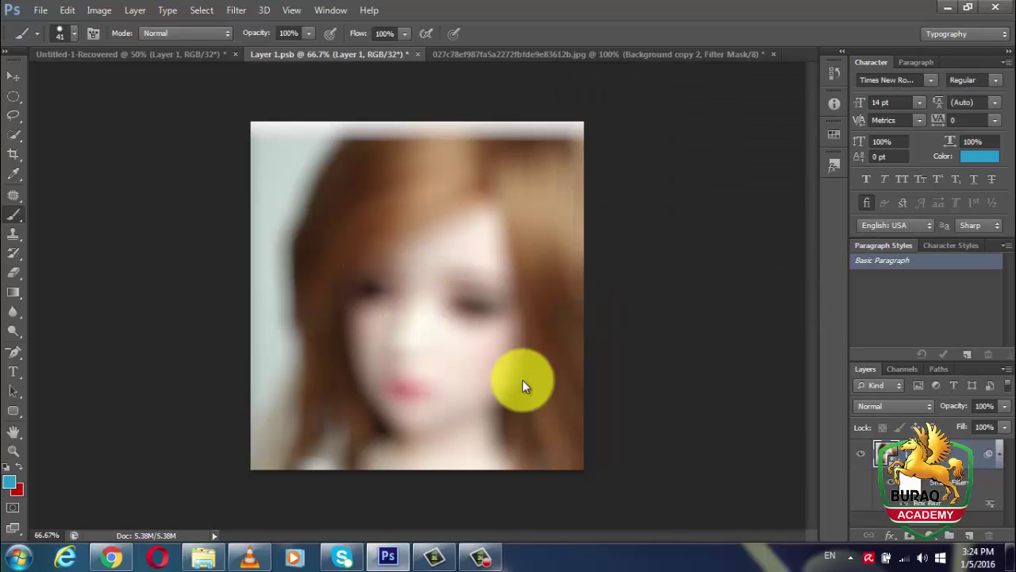
Paint over the doll's face on Layer 1's smart filter mask with the gray Brush to reduce the blur there
left_click(901, 481)
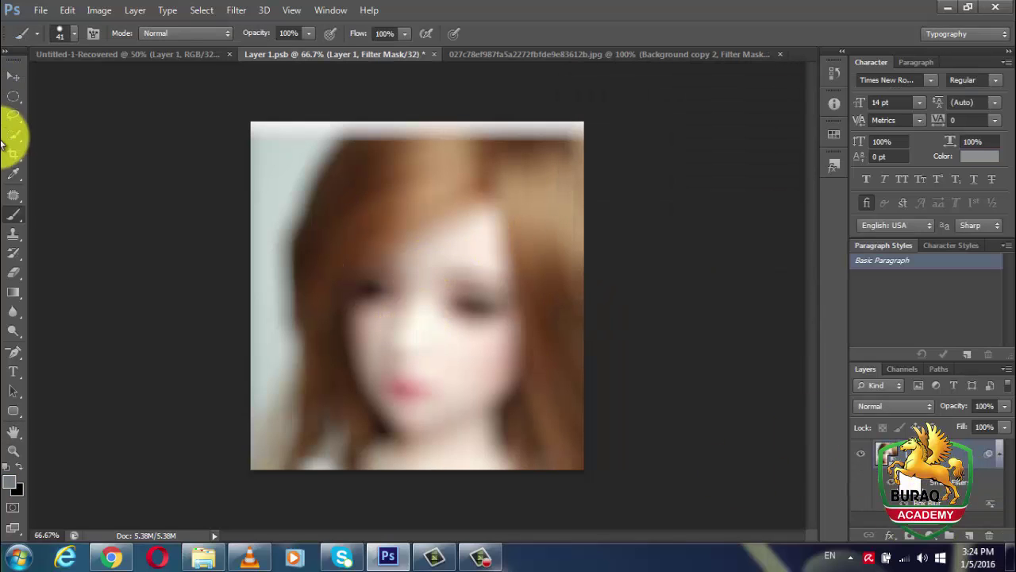
mouse_move(442, 257)
left_mouse_down()
mouse_move(468, 223)
mouse_move(380, 272)
mouse_move(373, 304)
mouse_move(369, 296)
mouse_move(360, 308)
mouse_move(358, 366)
mouse_move(378, 411)
mouse_move(392, 421)
mouse_move(392, 319)
mouse_move(407, 302)
mouse_move(410, 428)
mouse_move(441, 399)
mouse_move(447, 352)
mouse_move(411, 378)
mouse_move(433, 286)
mouse_move(426, 398)
mouse_move(404, 353)
mouse_move(415, 278)
mouse_move(435, 252)
mouse_move(481, 227)
mouse_move(508, 307)
mouse_move(509, 352)
mouse_move(480, 393)
mouse_move(426, 417)
mouse_move(468, 364)
mouse_move(488, 265)
mouse_move(512, 335)
mouse_move(470, 375)
mouse_move(471, 267)
mouse_move(462, 327)
mouse_move(448, 289)
mouse_move(421, 327)
mouse_move(406, 273)
mouse_move(378, 339)
mouse_move(397, 404)
mouse_move(412, 418)
mouse_move(473, 405)
mouse_move(507, 354)
mouse_move(511, 322)
mouse_move(485, 228)
mouse_move(450, 231)
mouse_move(358, 300)
mouse_move(405, 417)
mouse_move(432, 427)
mouse_move(486, 407)
mouse_move(509, 362)
mouse_move(514, 318)
mouse_move(488, 216)
mouse_move(474, 221)
mouse_move(449, 416)
mouse_move(492, 192)
mouse_move(438, 345)
left_mouse_up()
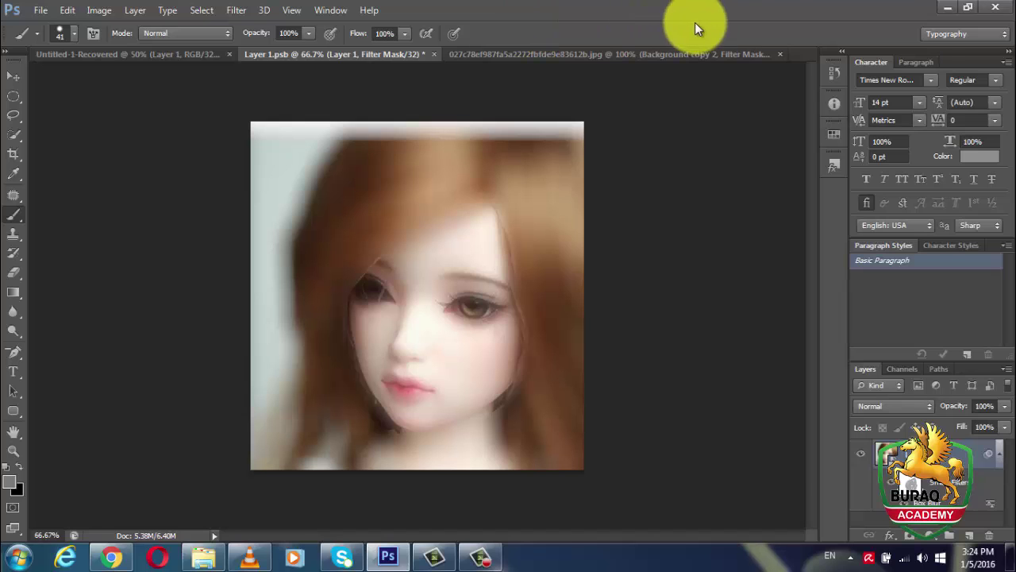
Change the workspace from Typography to Essentials (Default)
left_click(327, 10)
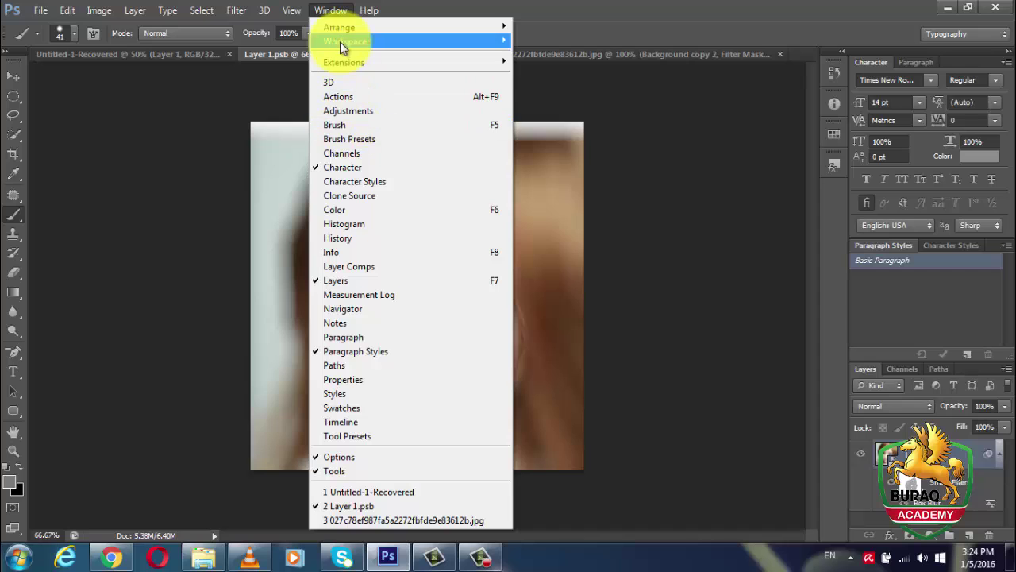
mouse_move(328, 39)
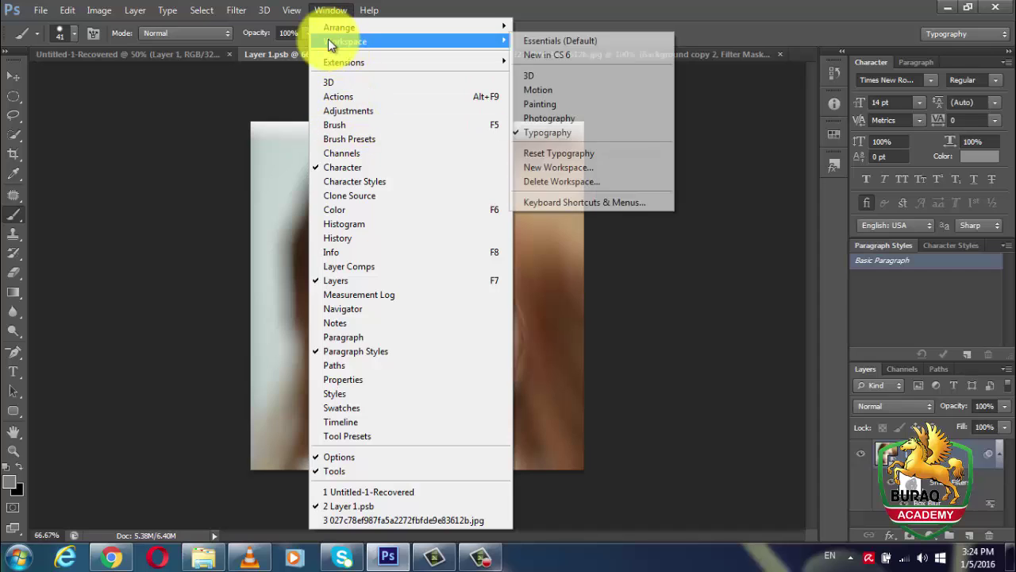
left_click(560, 41)
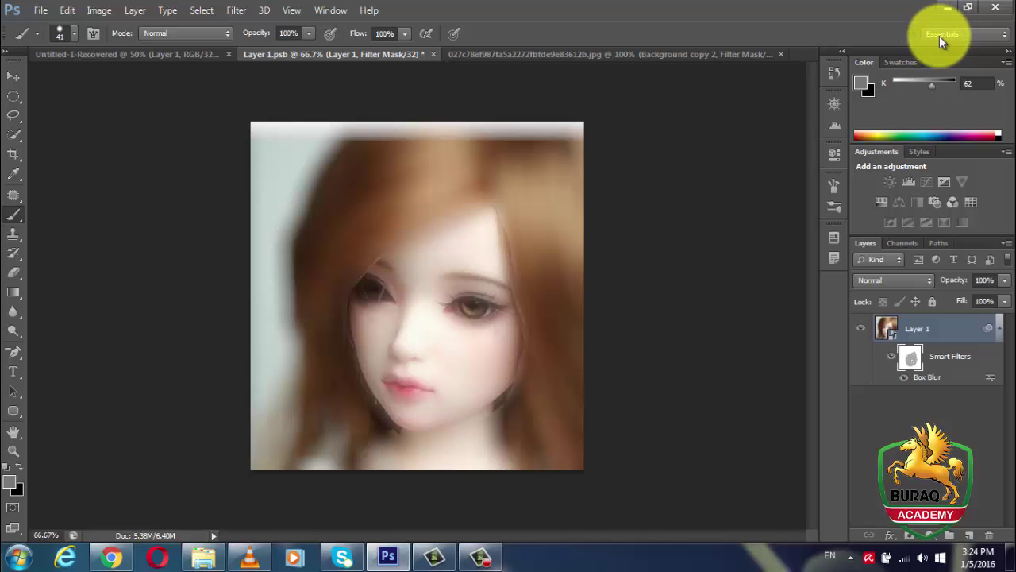
Switch to the 3D workspace and set the filter mask's feather to 2.9 px
left_click(326, 10)
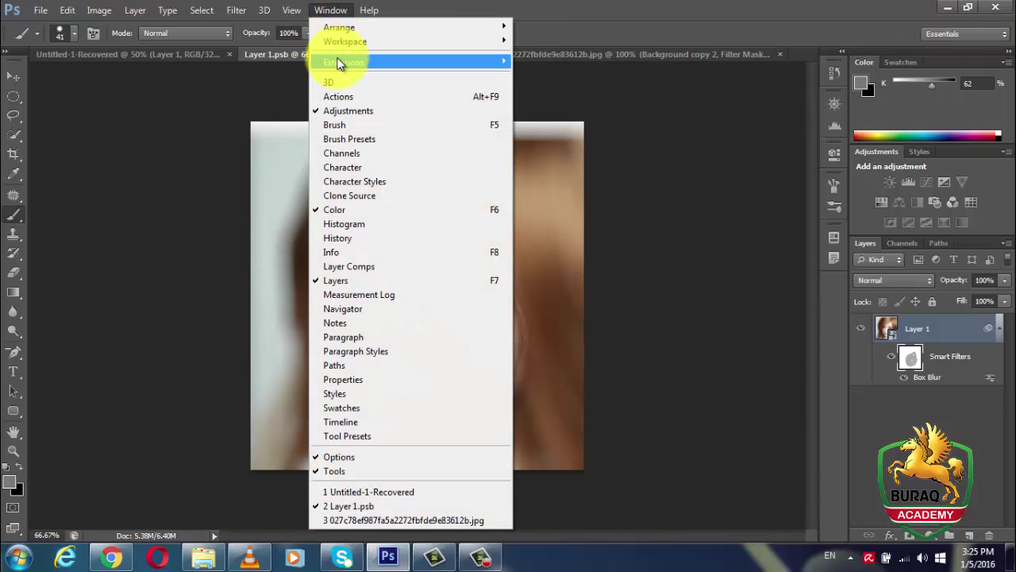
mouse_move(347, 67)
mouse_move(493, 42)
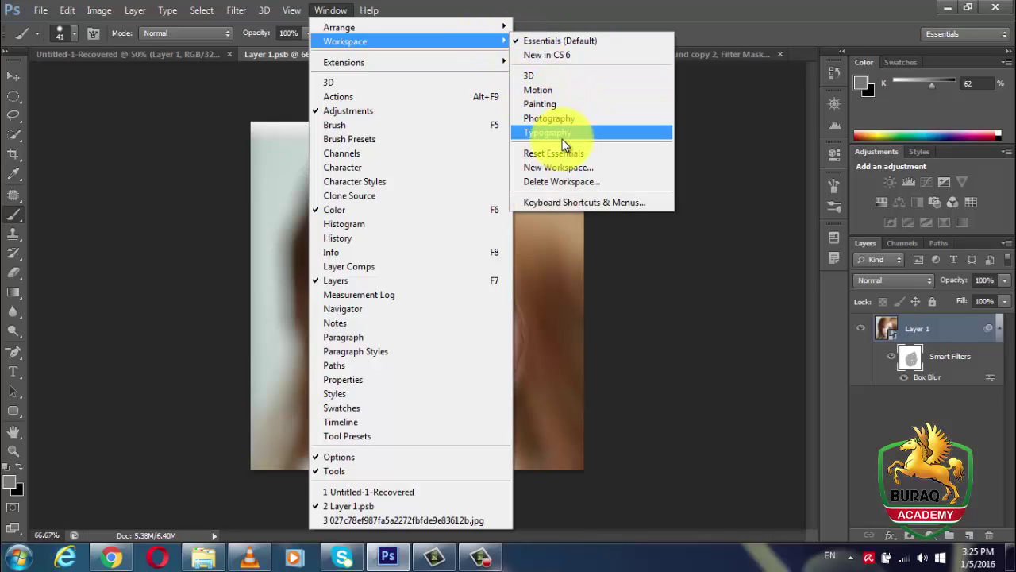
left_click(538, 76)
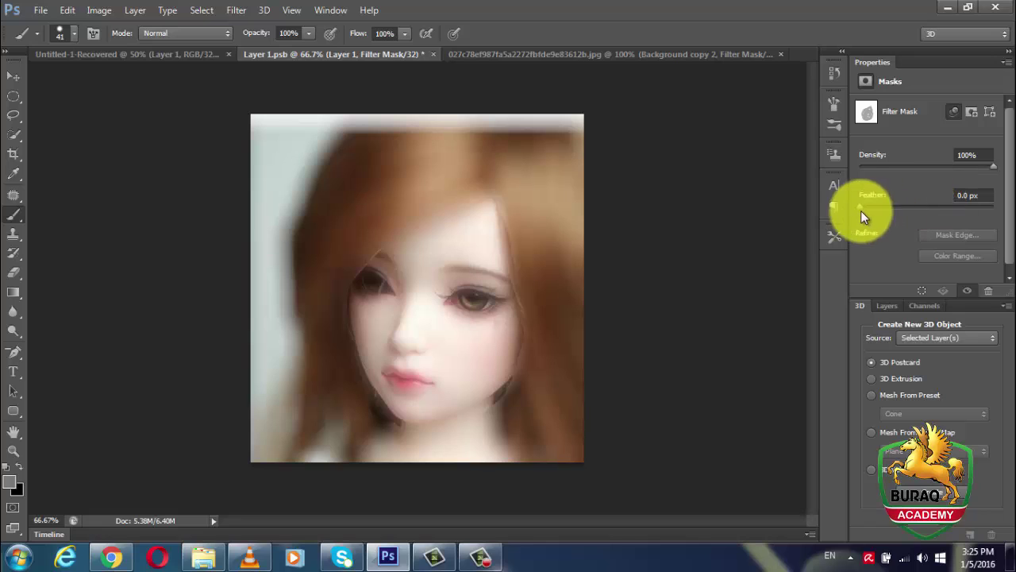
mouse_move(862, 208)
left_mouse_down()
mouse_move(899, 207)
mouse_move(863, 205)
left_mouse_up()
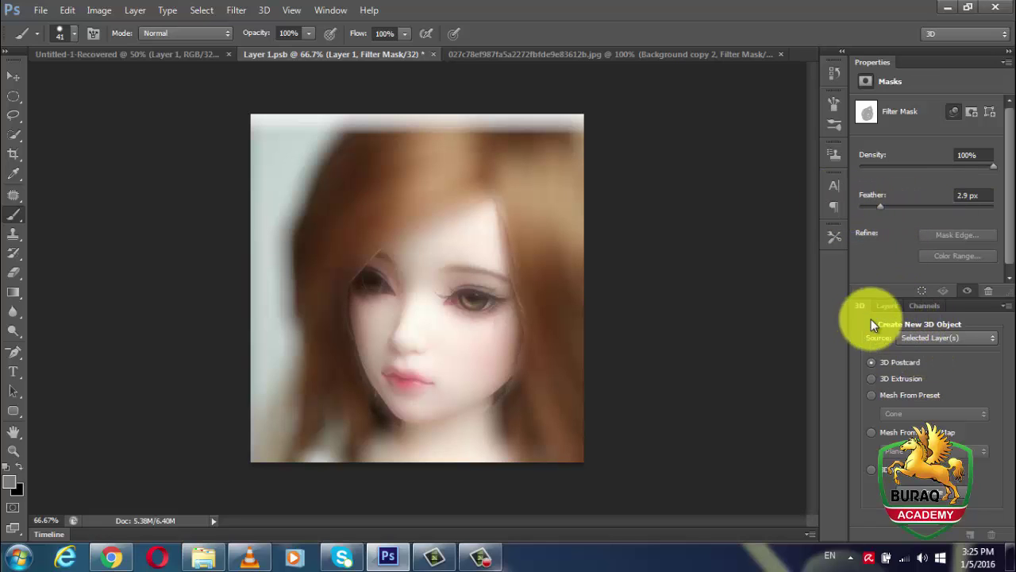
Try the 3D Extrusion type for a new 3D object, return to 3D Postcard, and view the available sources
left_click(872, 379)
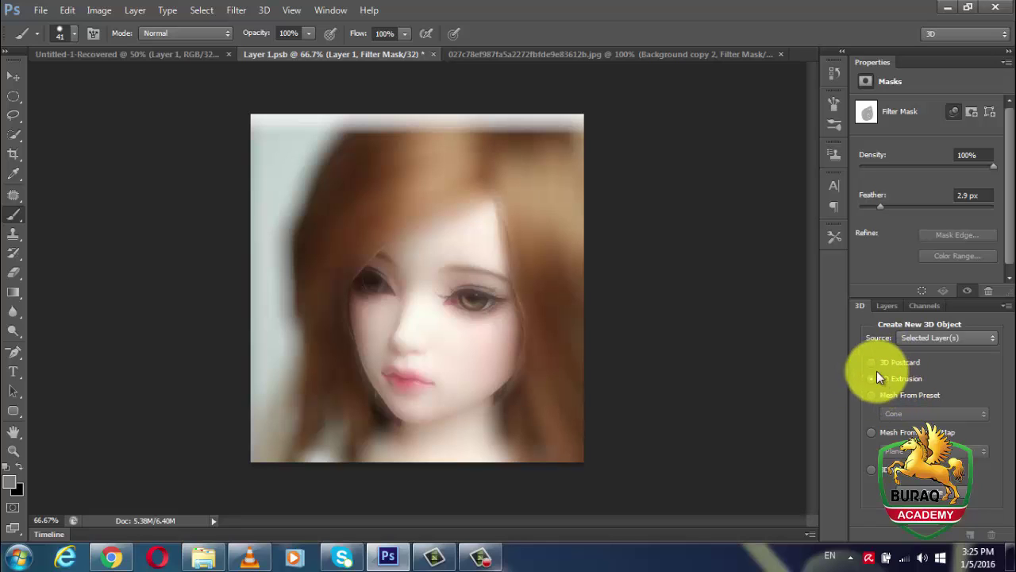
left_click(870, 361)
left_click(930, 340)
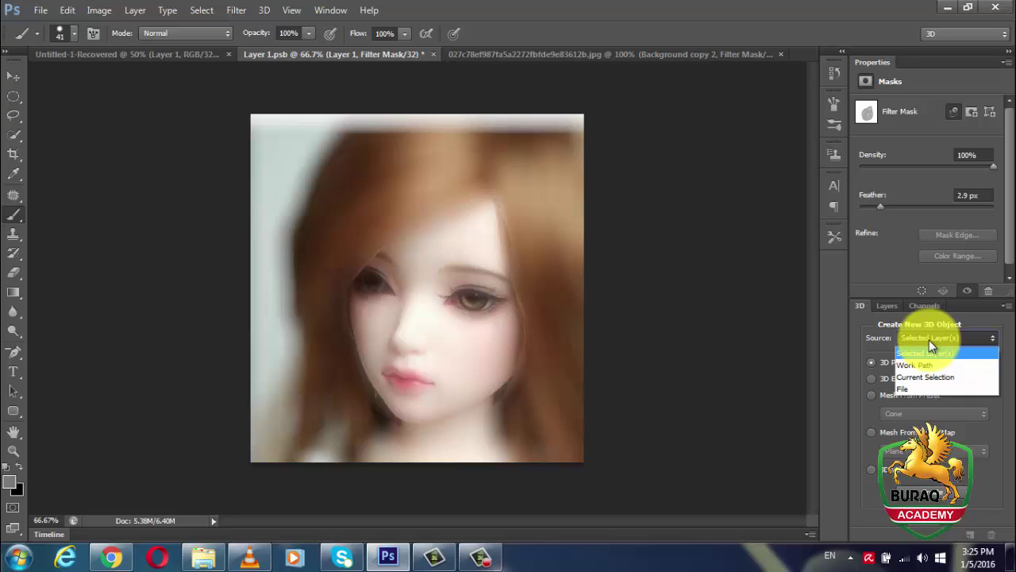
left_click(344, 16)
Switch to the Motion workspace, create a video timeline for Layer 1, and view the track's media options
left_click(333, 13)
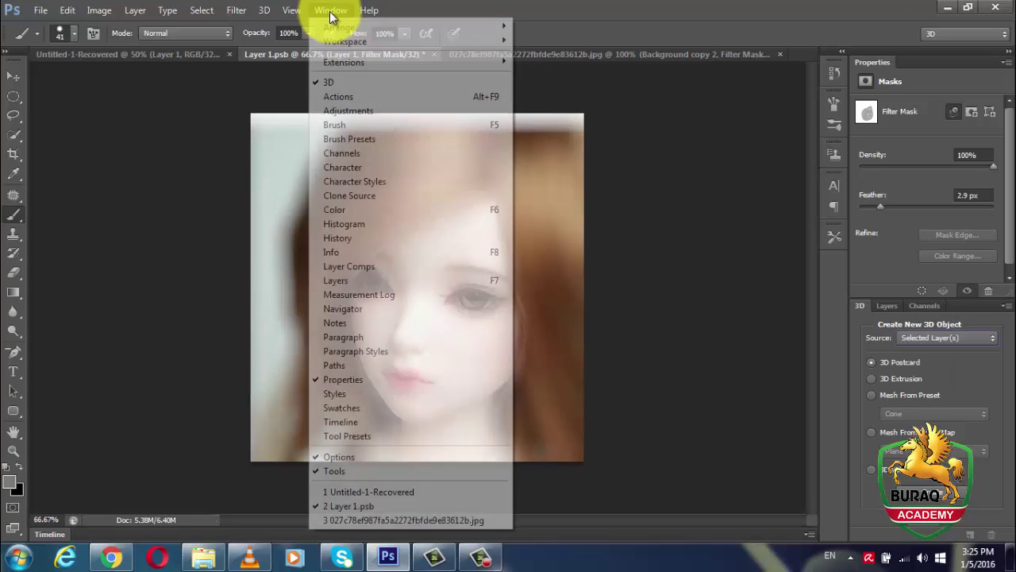
mouse_move(490, 63)
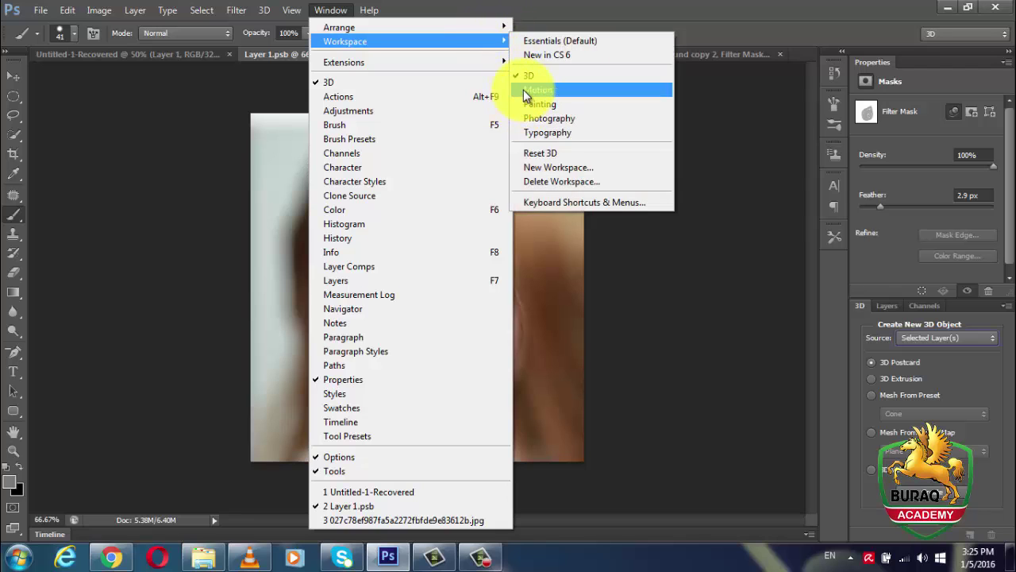
left_click(527, 92)
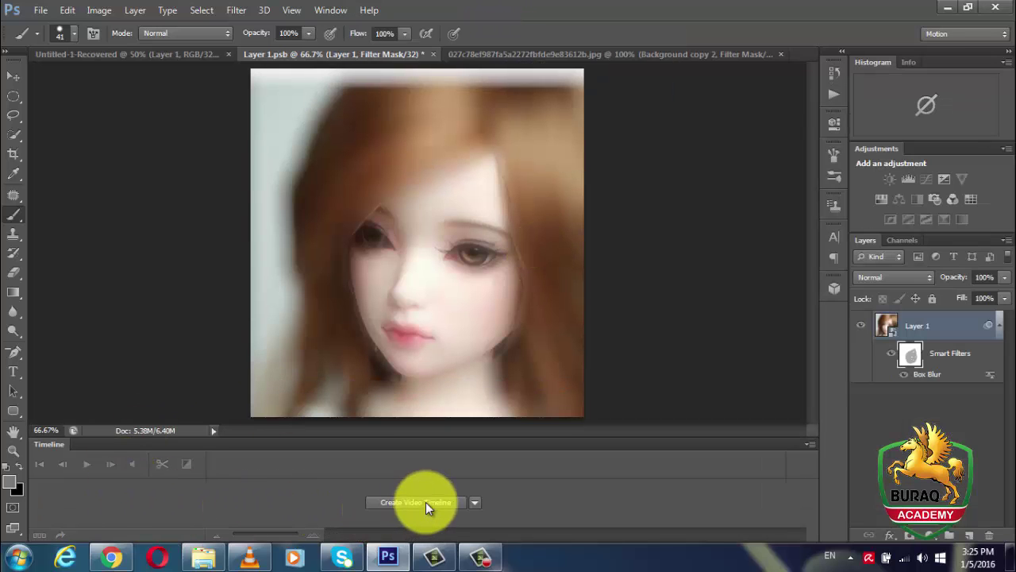
left_click(425, 502)
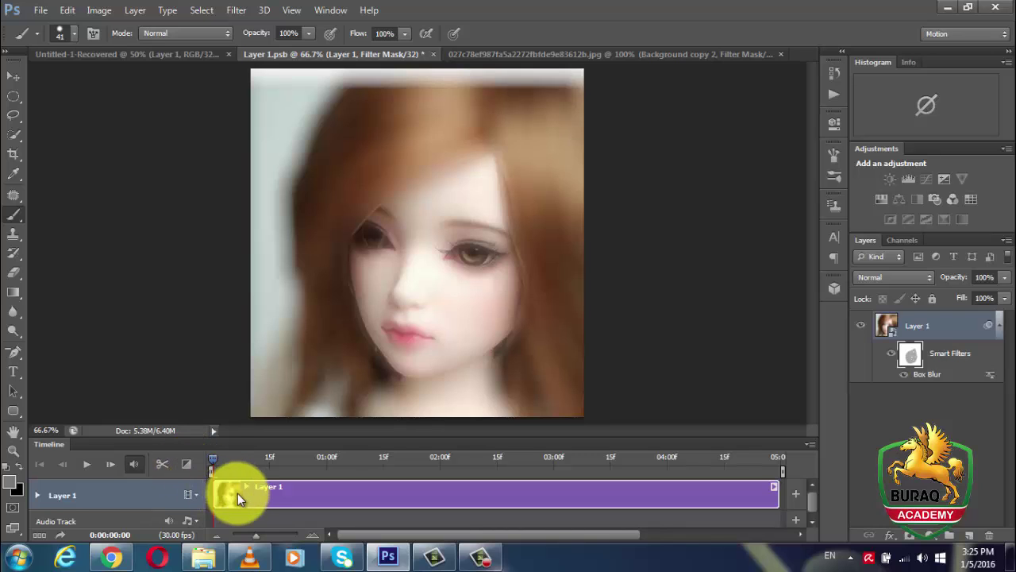
left_click(194, 492)
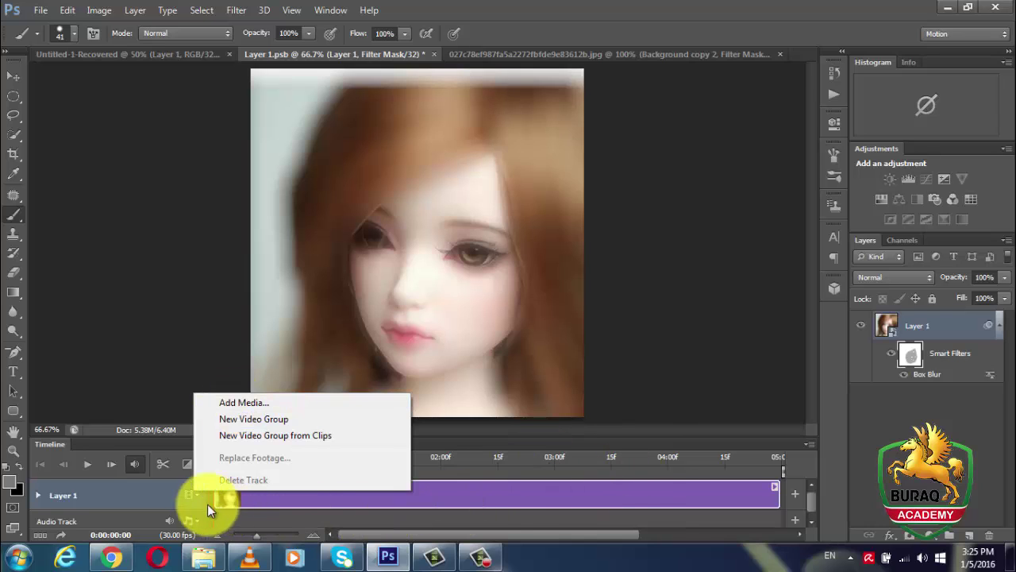
left_click(437, 492)
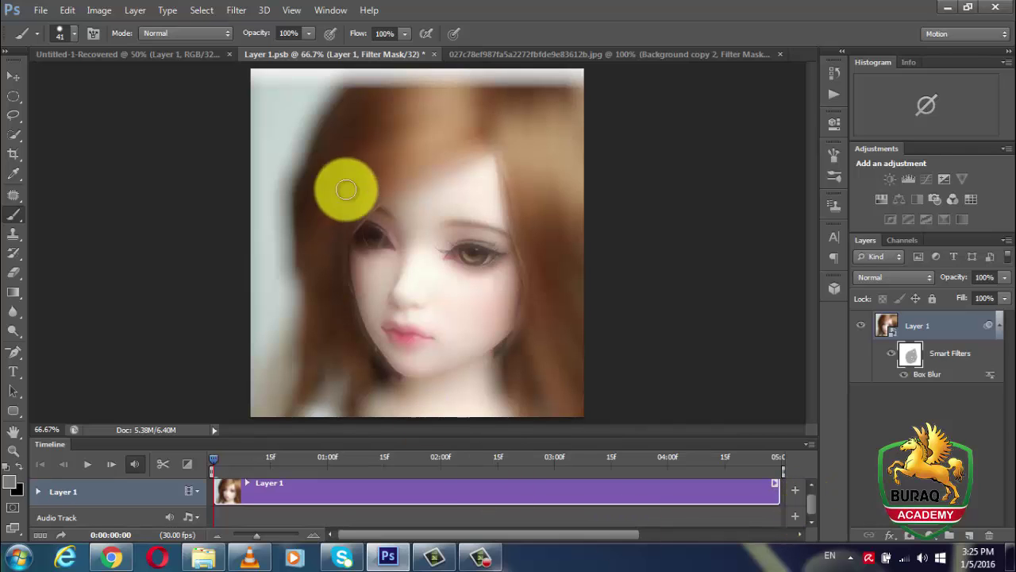
Switch to the Painting workspace and view its Navigator, Brush and Clone Source settings
left_click(316, 11)
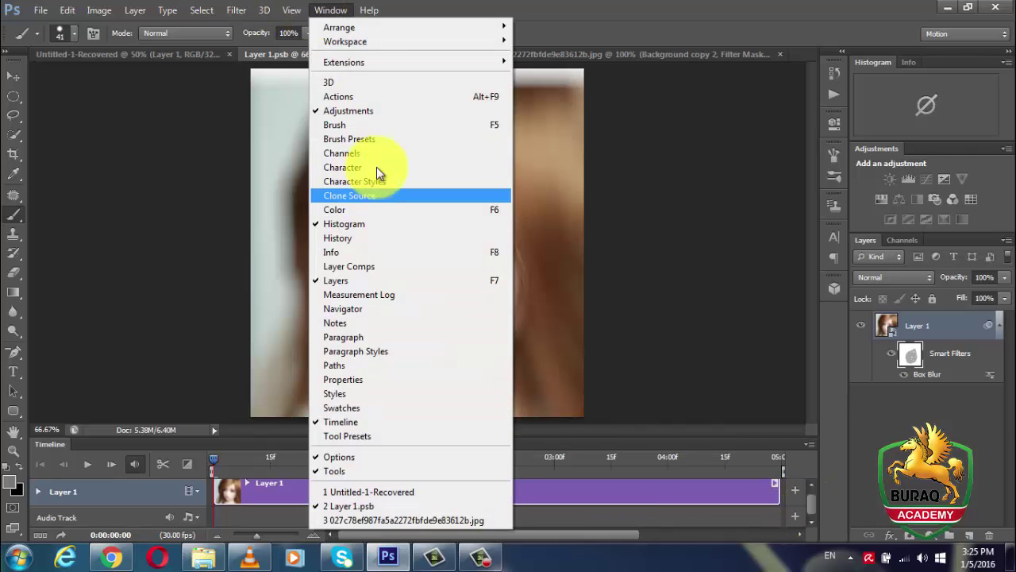
mouse_move(401, 45)
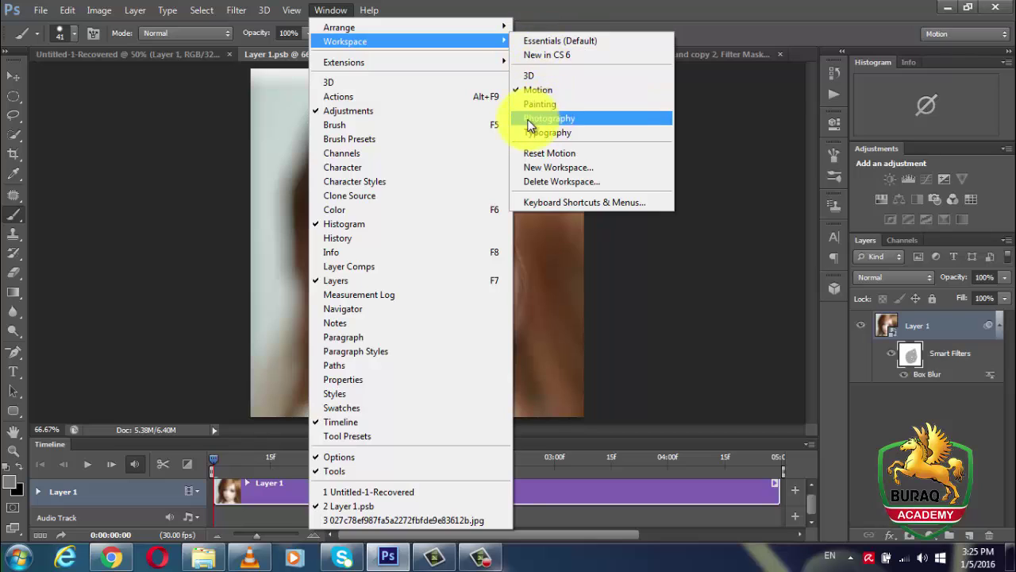
left_click(526, 104)
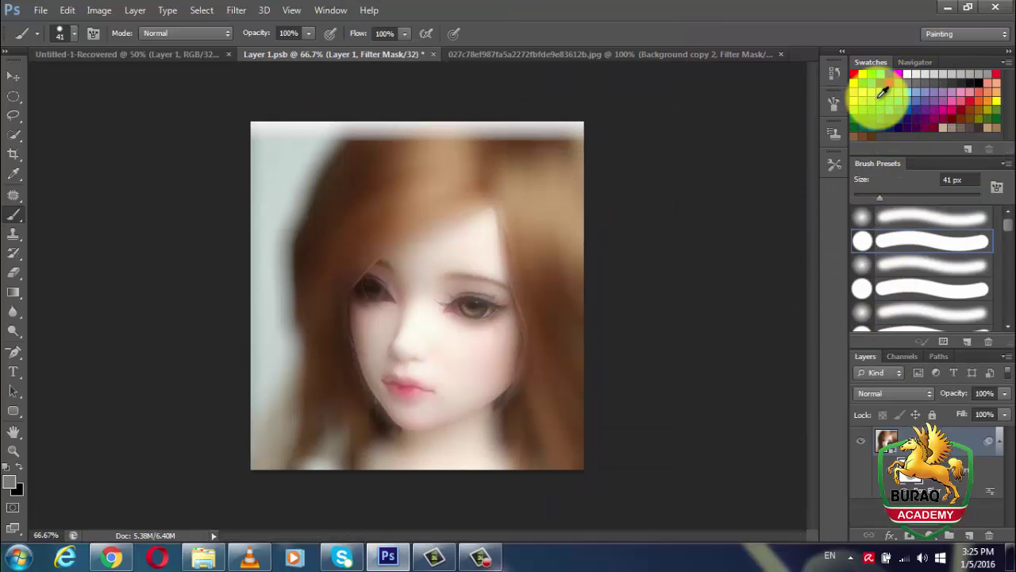
left_click(911, 62)
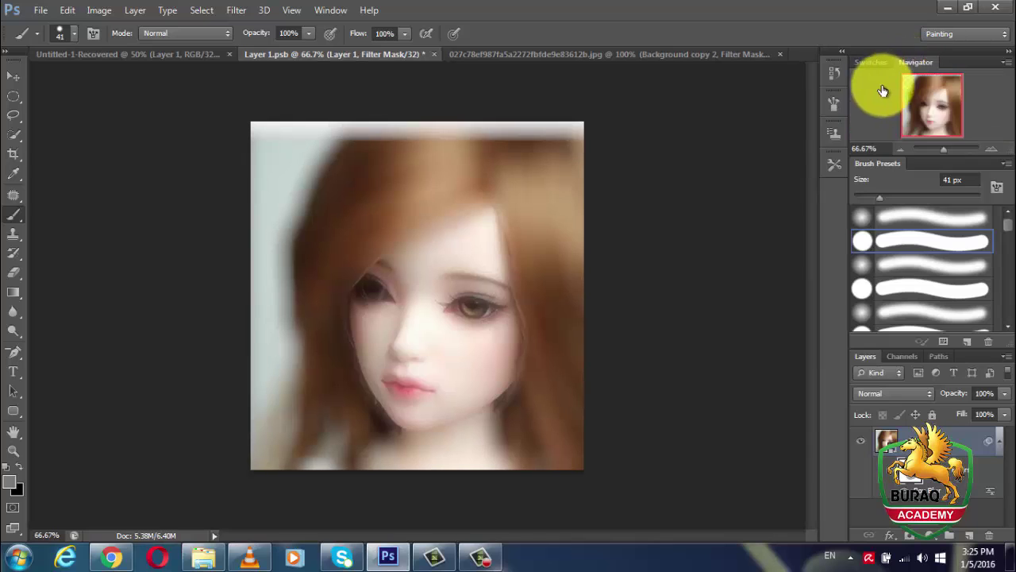
left_click(837, 104)
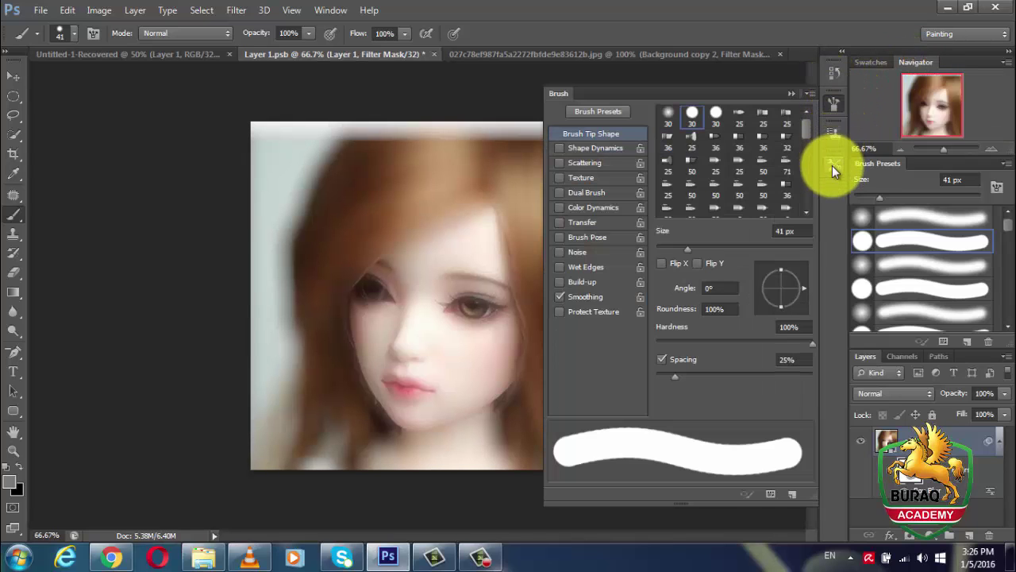
left_click(834, 136)
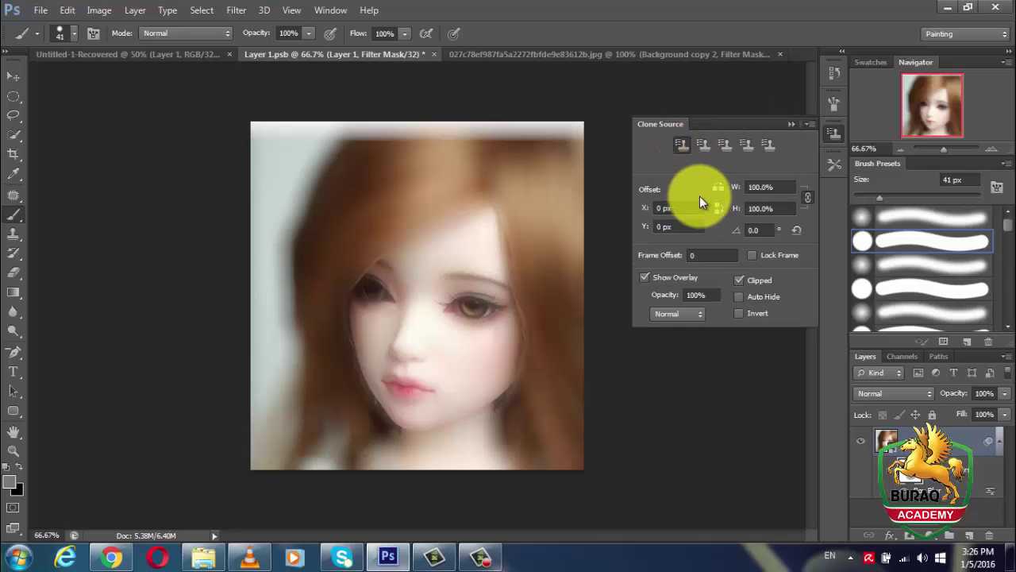
Switch to the Photography workspace, followed by the Typography workspace
left_click(332, 10)
mouse_move(389, 48)
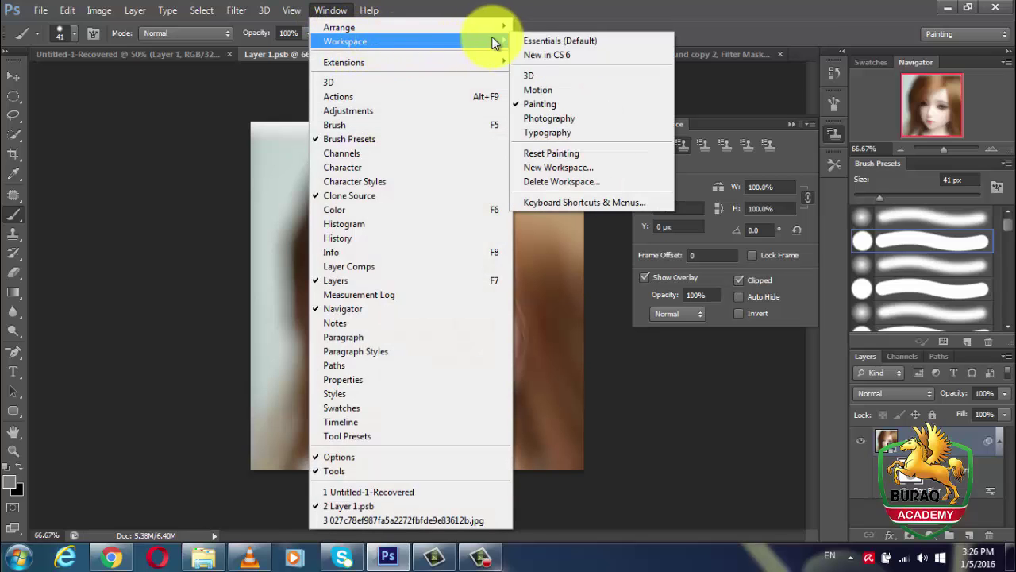
left_click(522, 116)
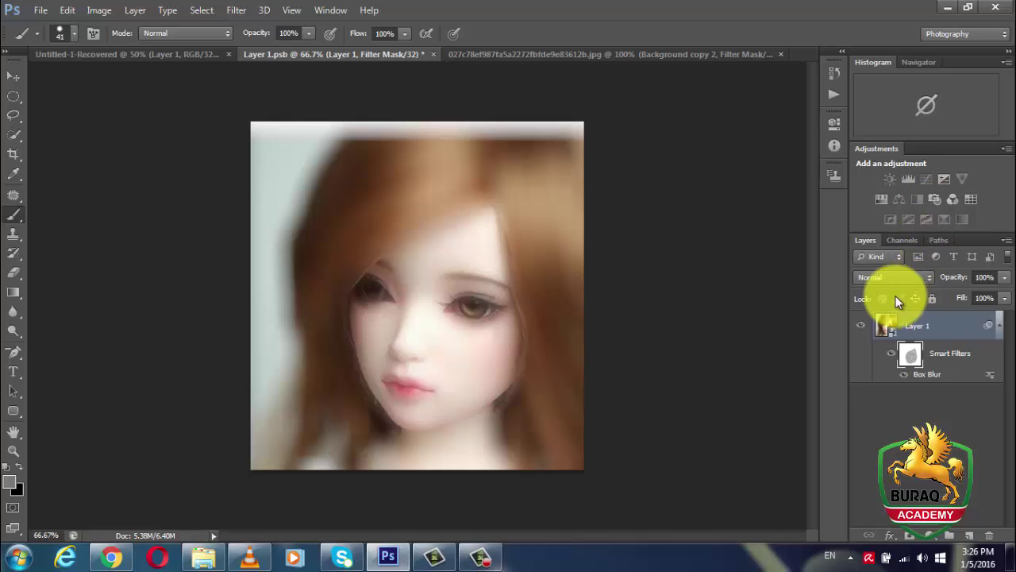
left_click(343, 10)
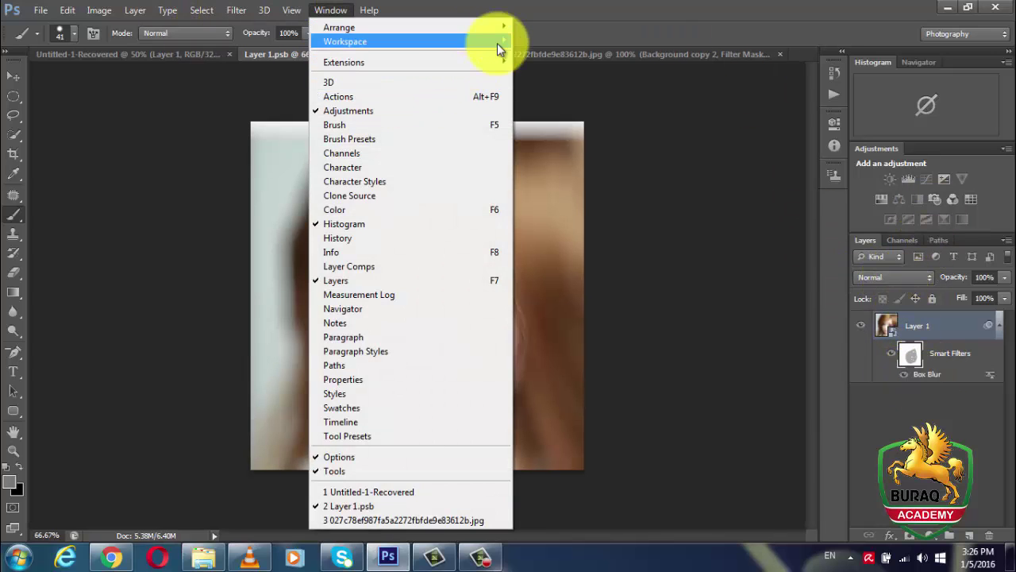
mouse_move(494, 40)
left_click(533, 133)
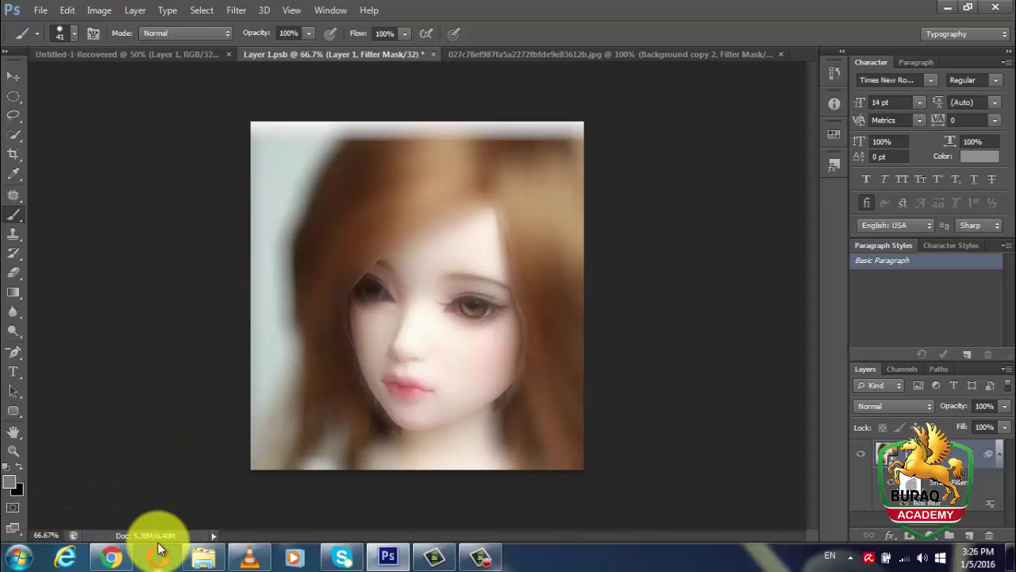
Try the Adobe Drive readout for the document status information, and return it to Document Sizes
left_click(213, 535)
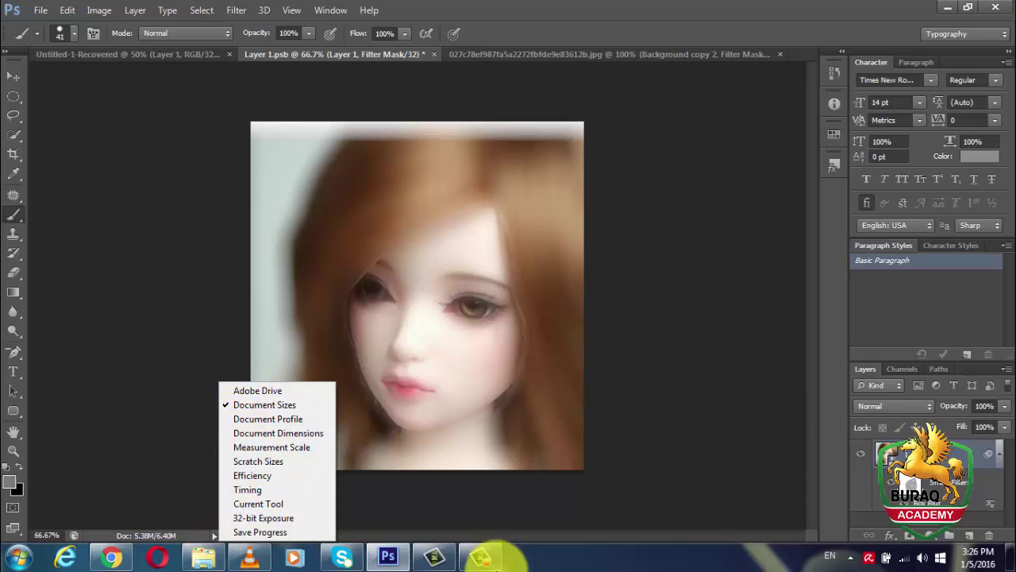
left_click(240, 385)
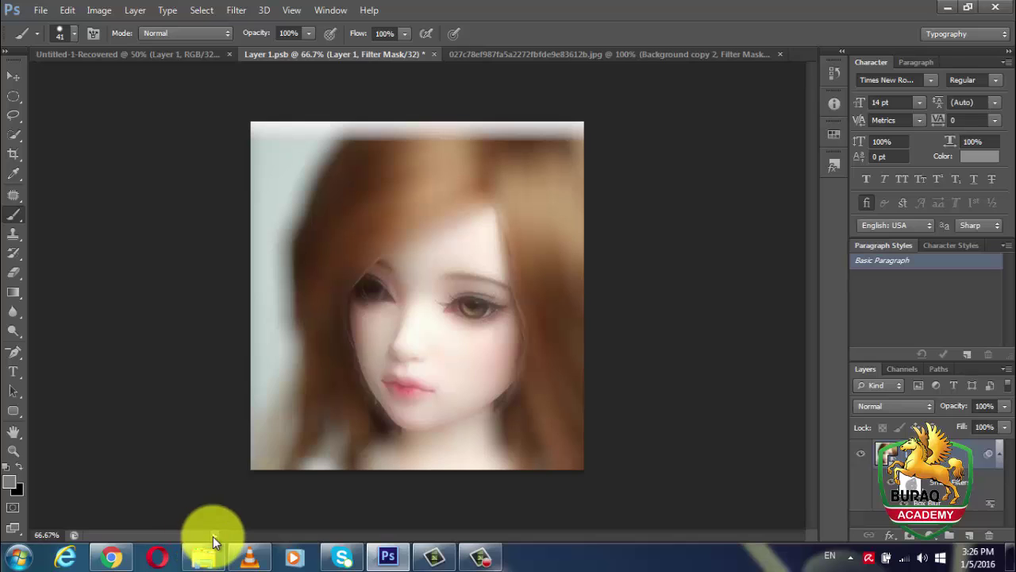
left_click(212, 536)
left_click(251, 403)
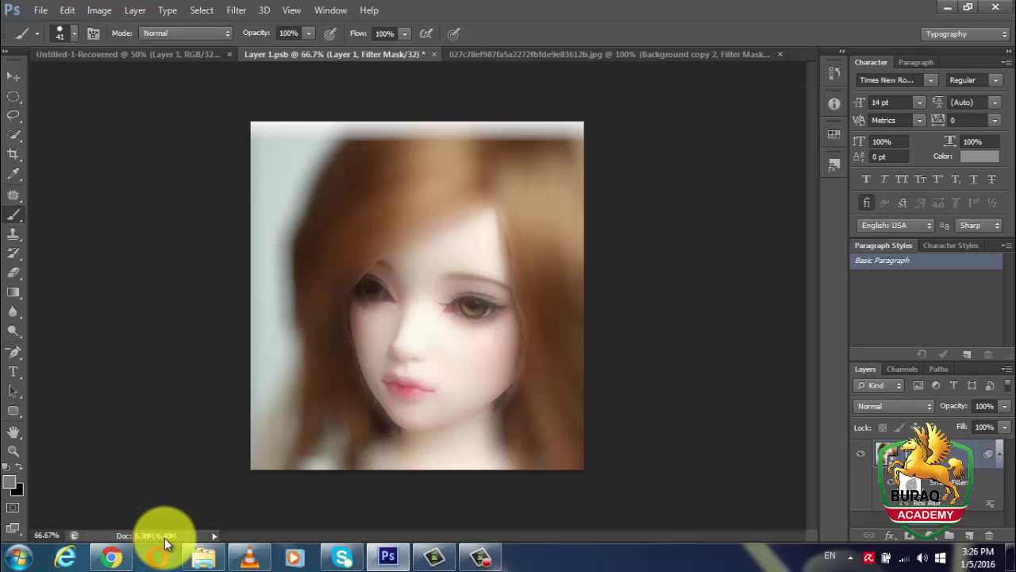
View the Document Profile and Document Dimensions readouts in the document status information
left_click(213, 536)
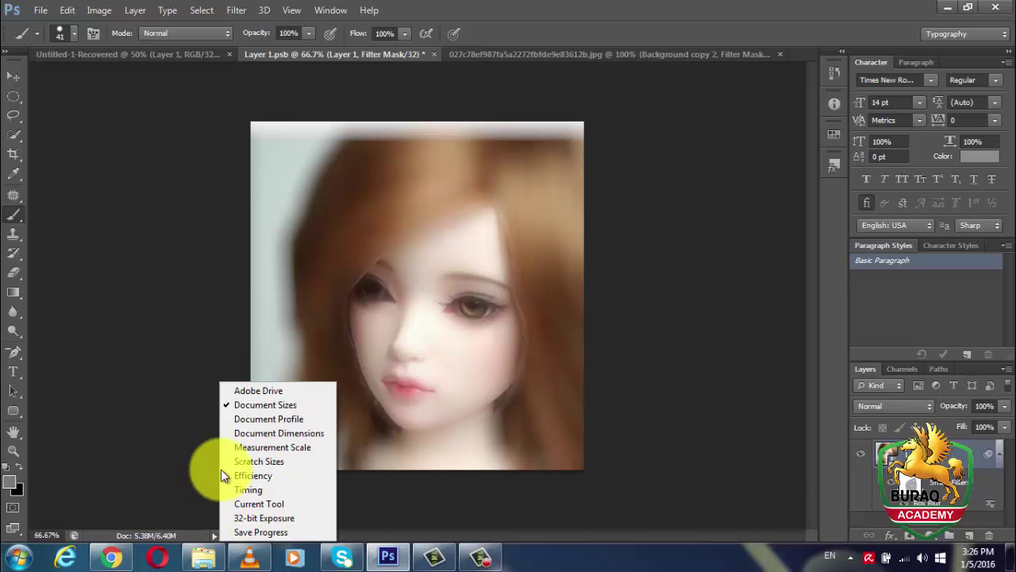
left_click(238, 418)
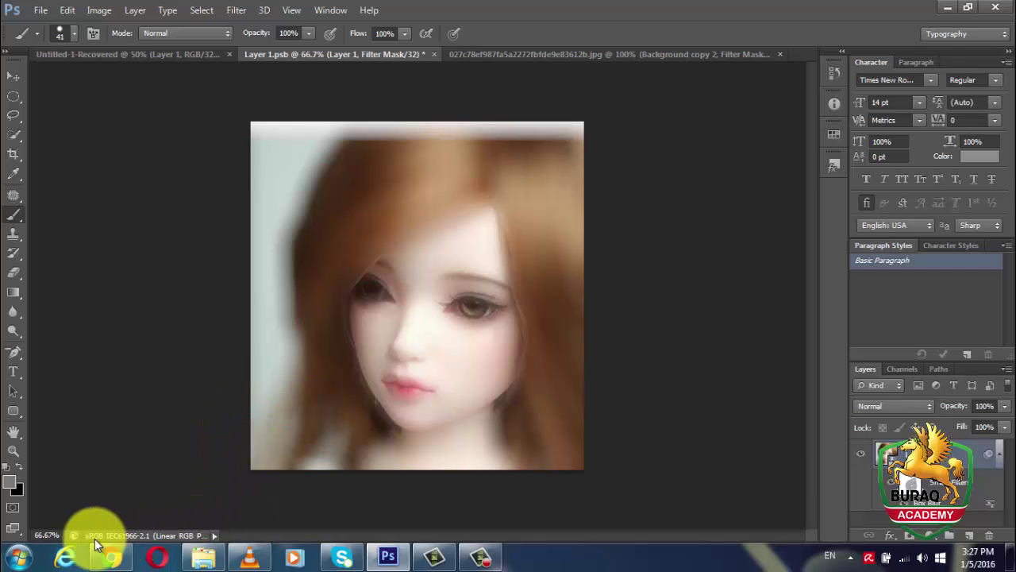
left_click(215, 535)
left_click(258, 434)
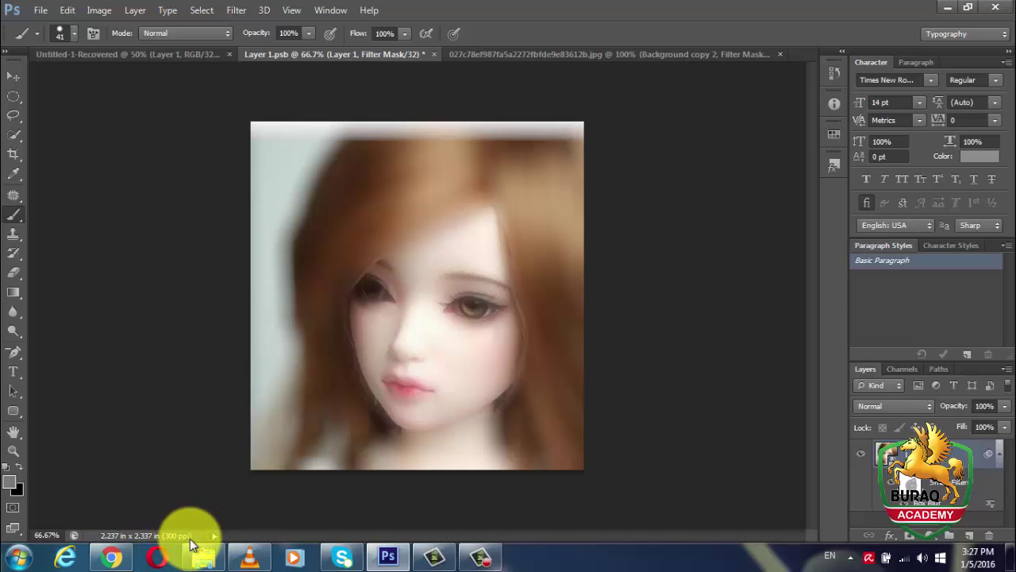
View the Measurement Scale, Scratch Sizes and Timing readouts in the document status information
left_click(214, 536)
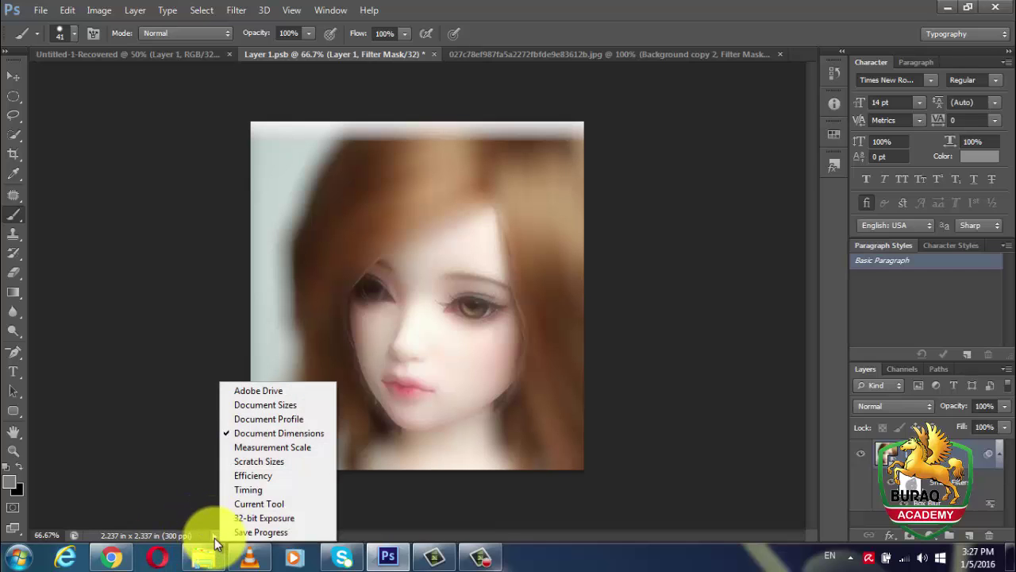
left_click(235, 449)
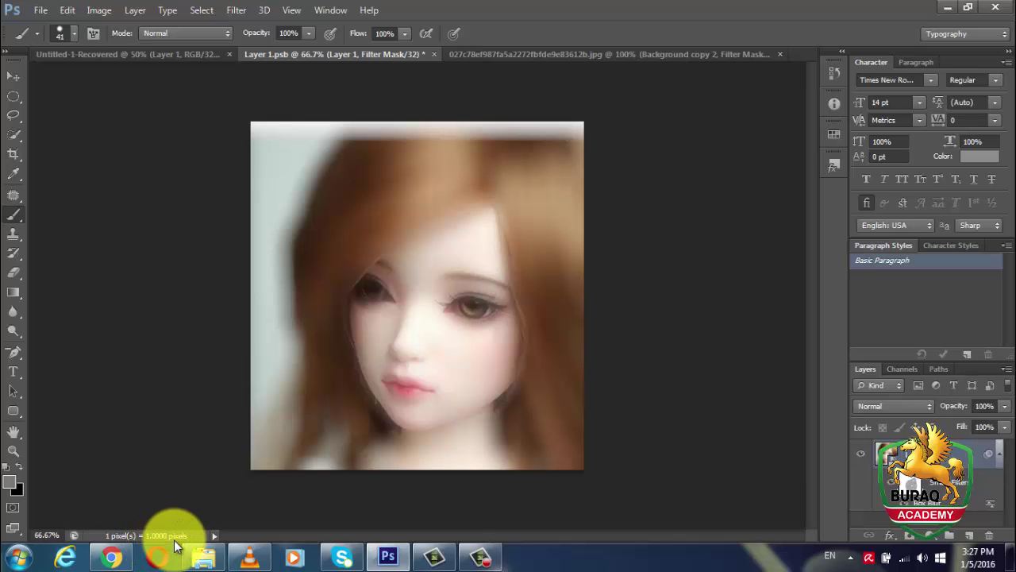
left_click(214, 535)
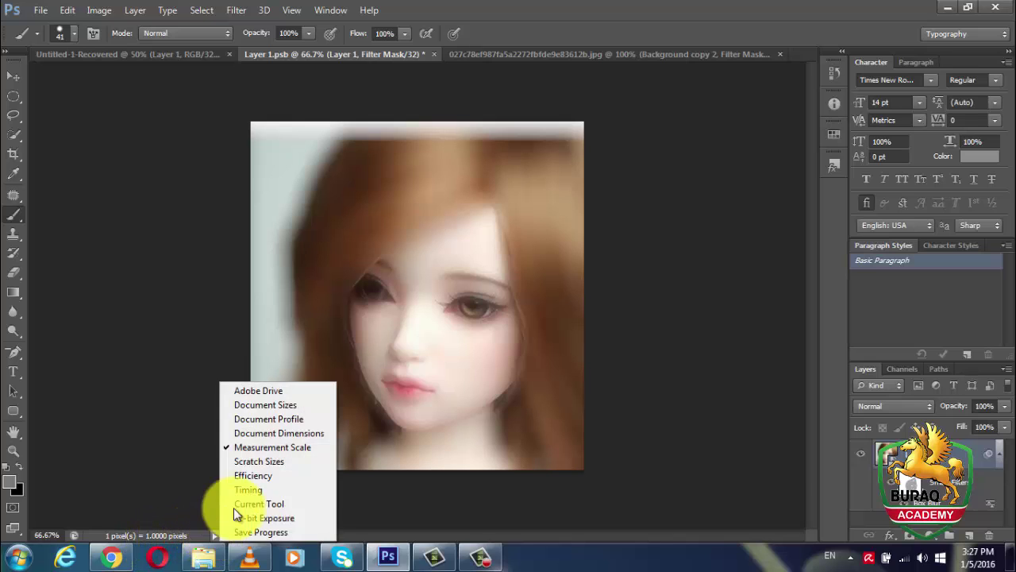
left_click(243, 462)
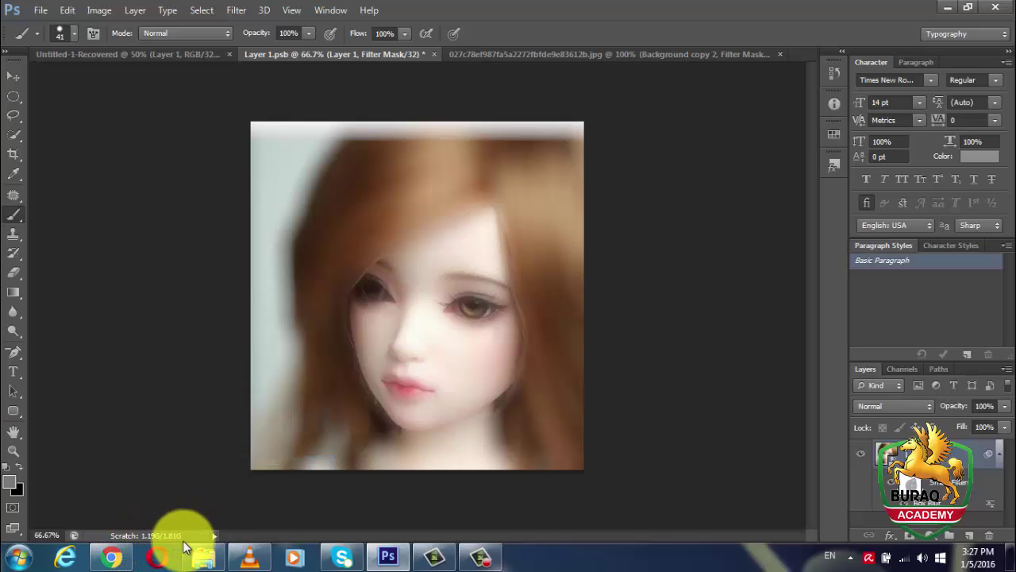
left_click(213, 535)
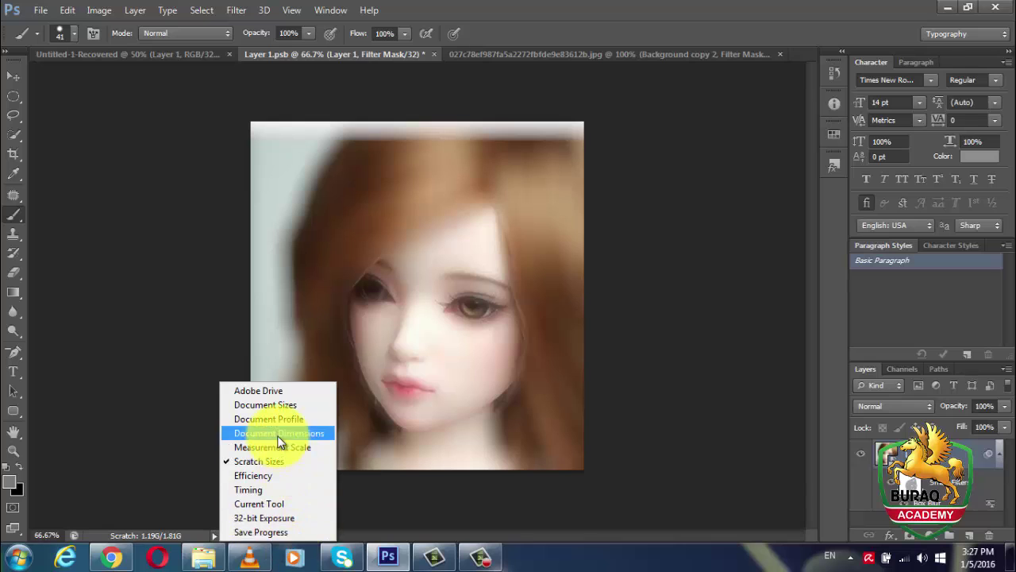
left_click(268, 490)
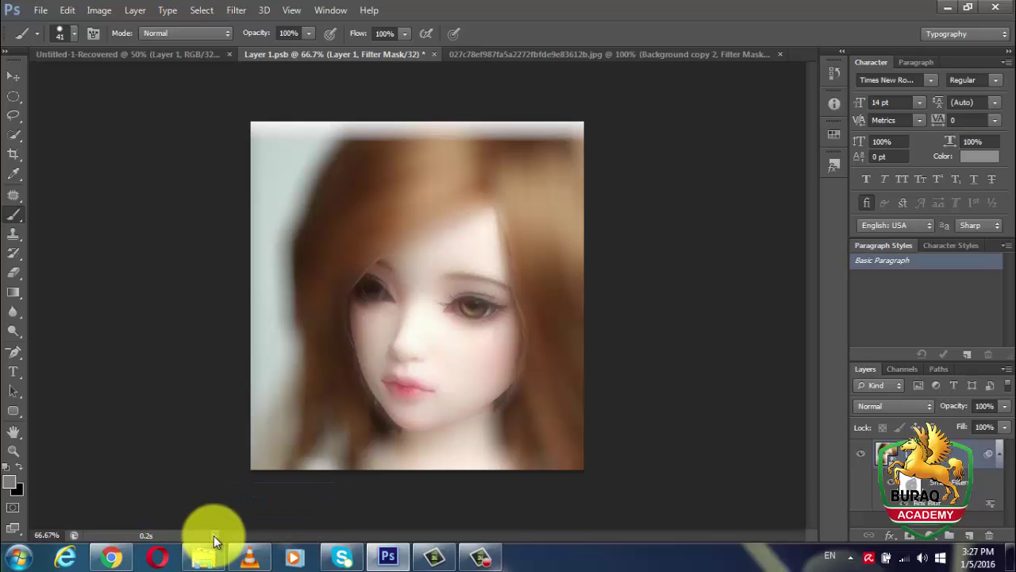
Review the available status readouts and set the document status information back to Document Sizes
left_click(214, 536)
left_click(479, 532)
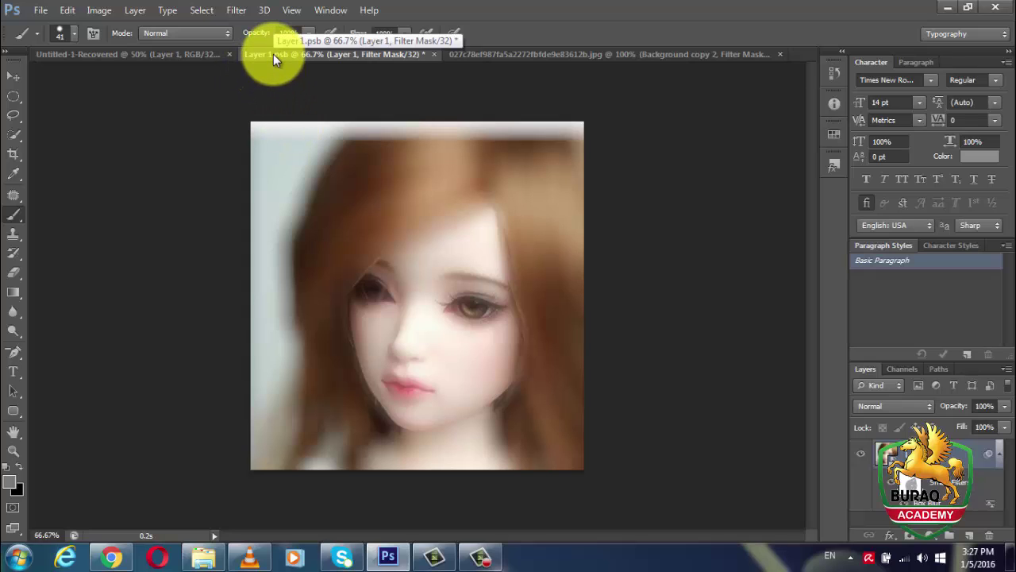
left_click(211, 530)
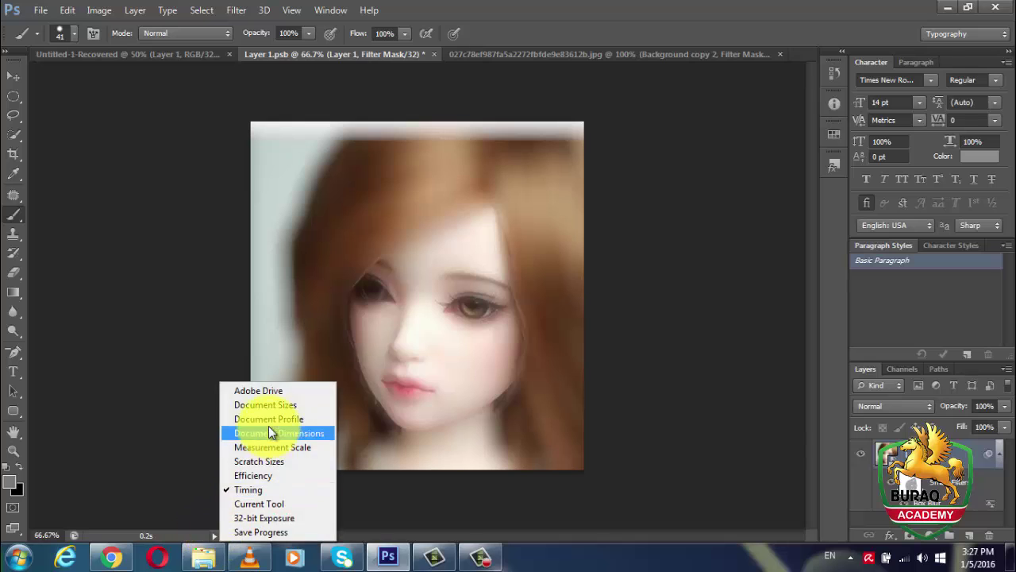
left_click(268, 405)
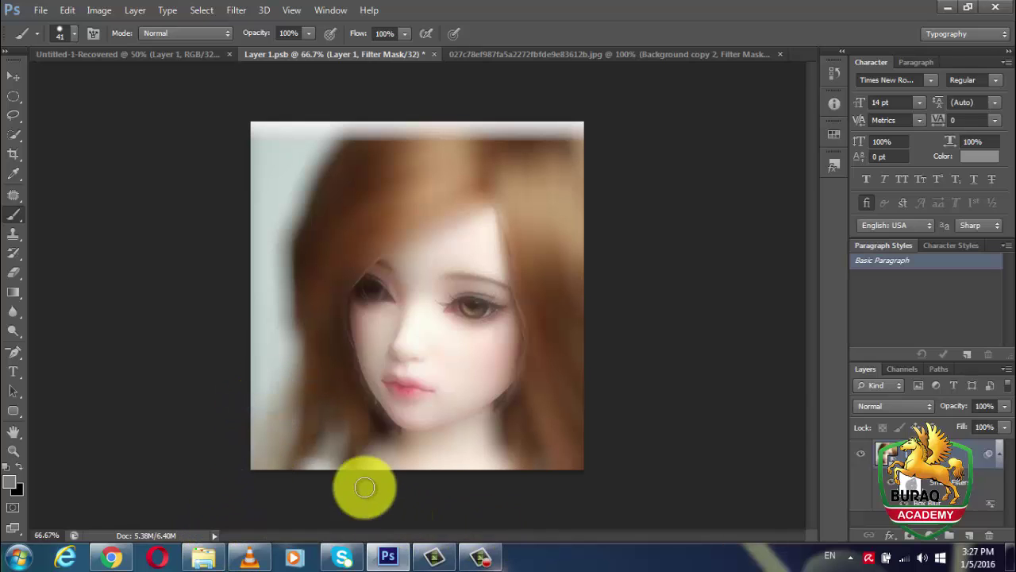
Set the document status information to show Save Progress
left_click(215, 536)
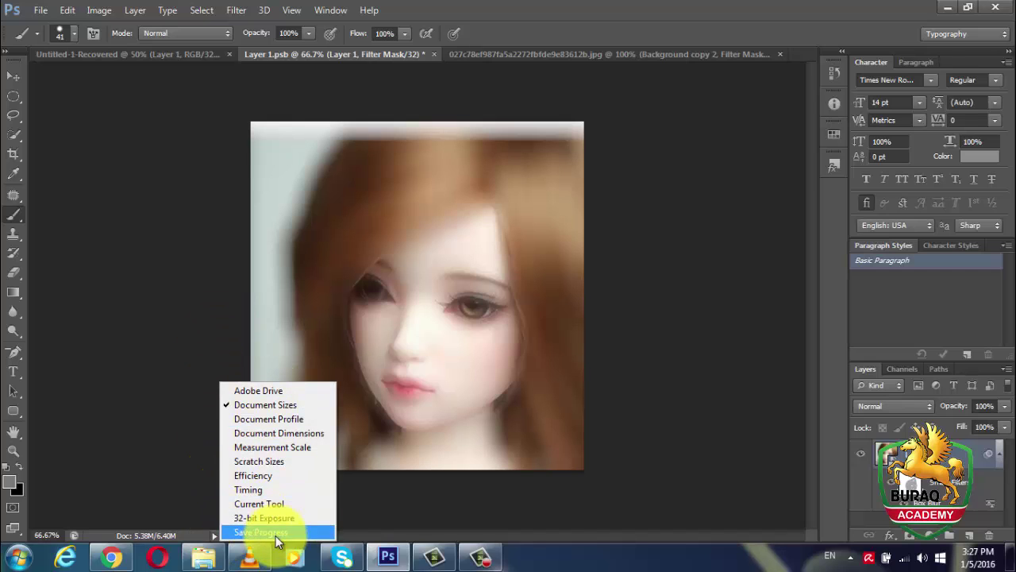
left_click(553, 538)
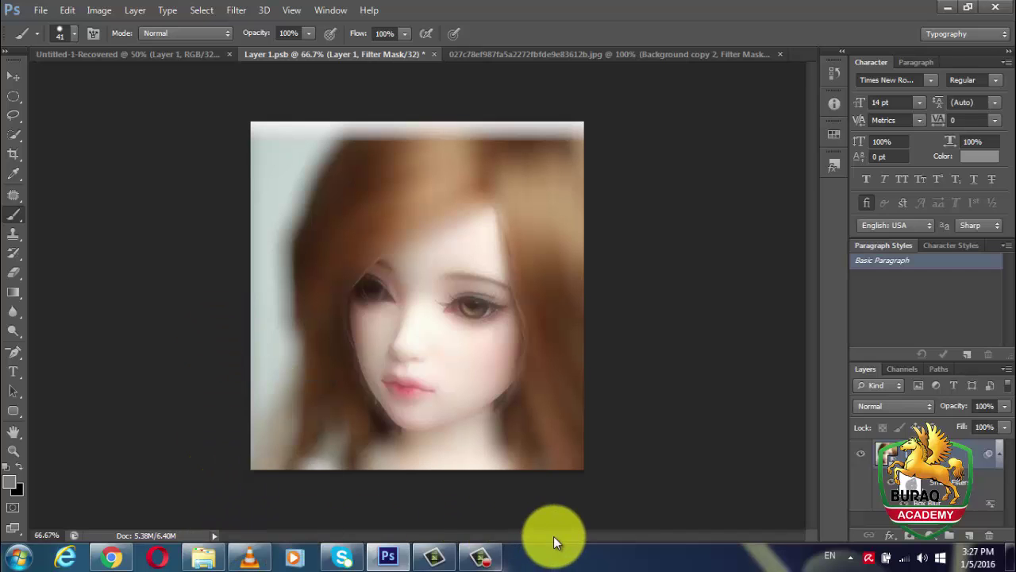
left_click(214, 536)
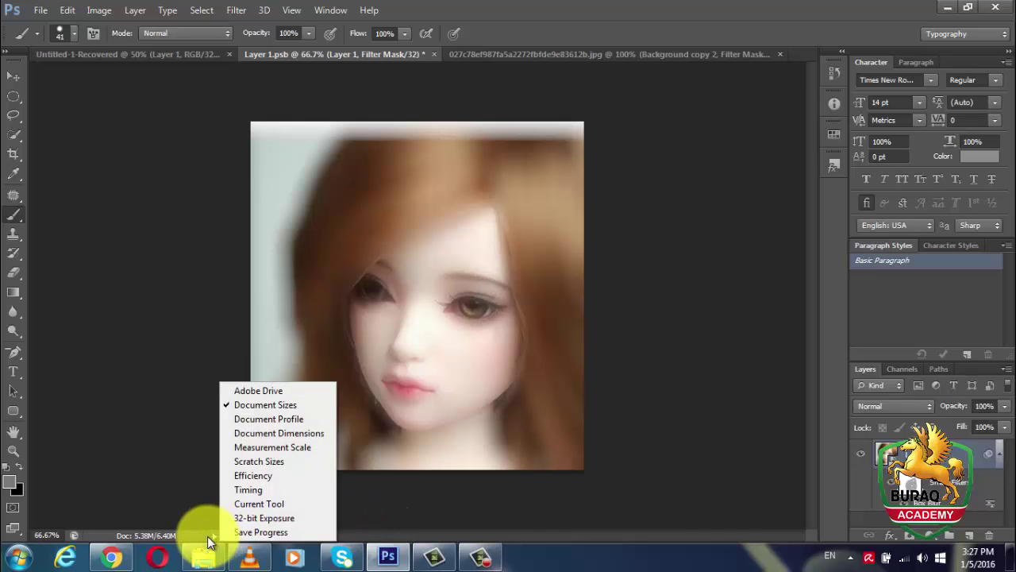
left_click(250, 533)
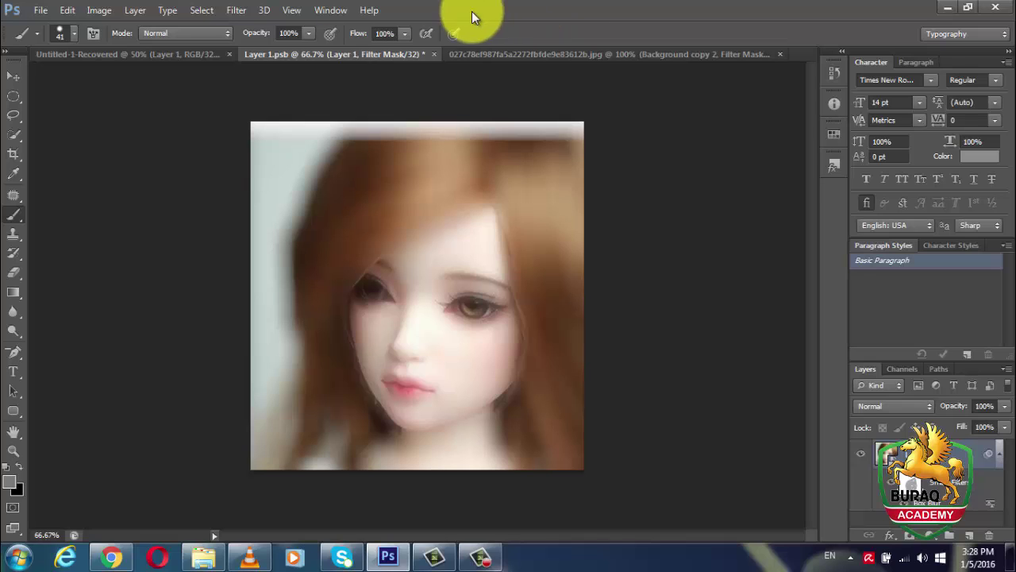
Rename the stock-footage-hd-close-up-of-young-man-eyes image in the Downloads folder as new from the Open dialog
left_click(40, 10)
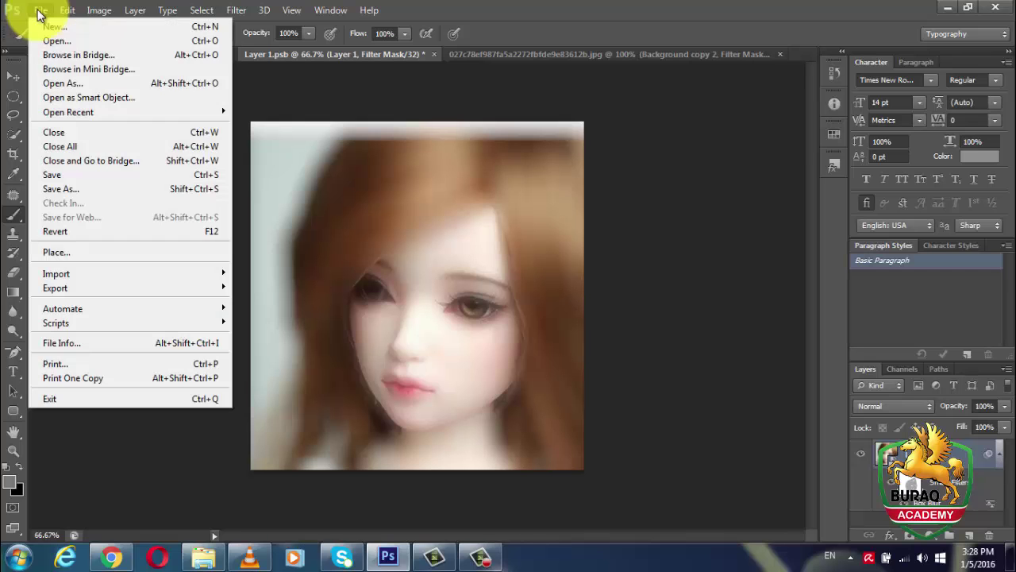
left_click(54, 41)
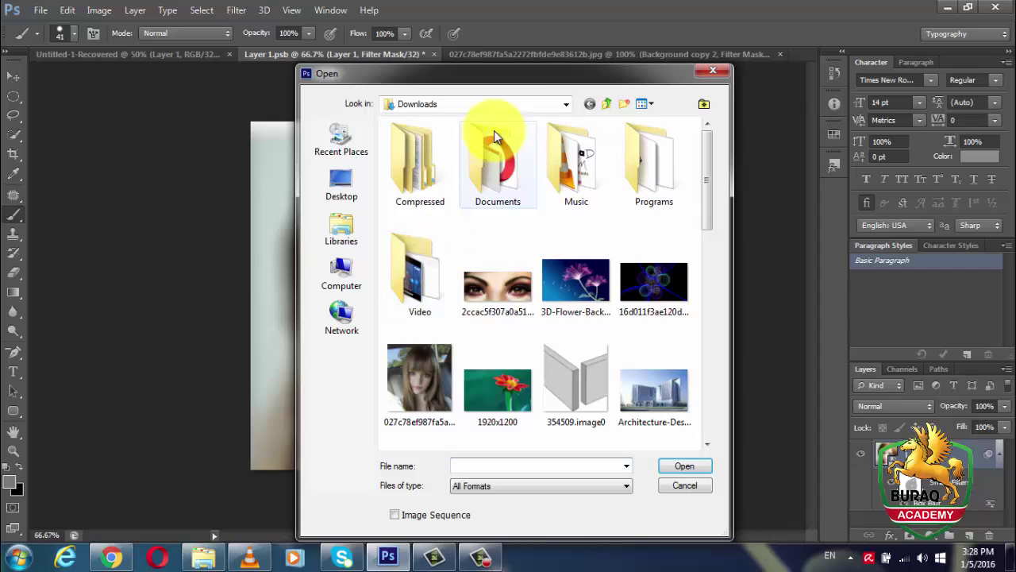
left_click_drag(519, 75, 439, 47)
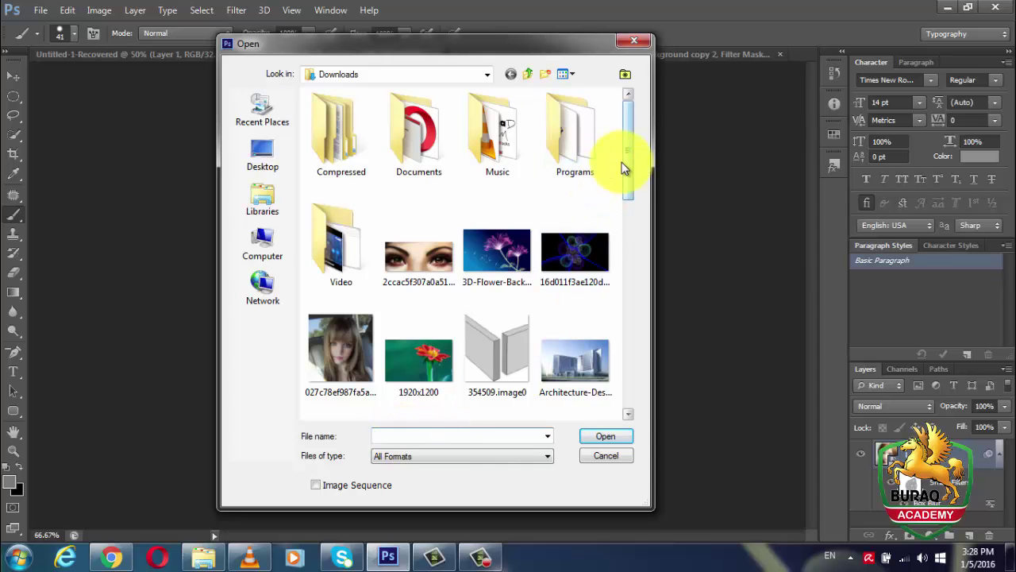
left_click_drag(624, 166, 613, 373)
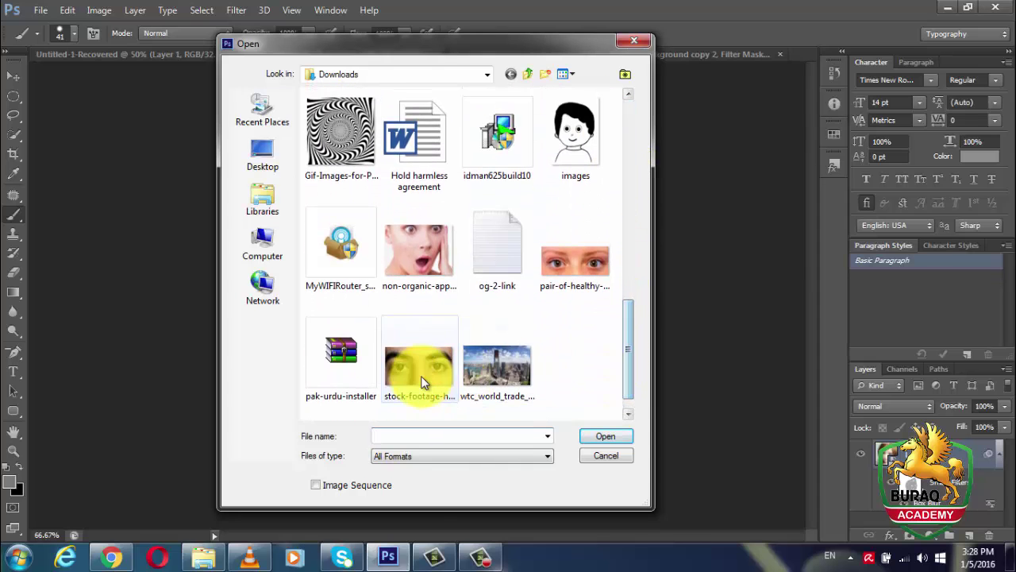
left_click(418, 365)
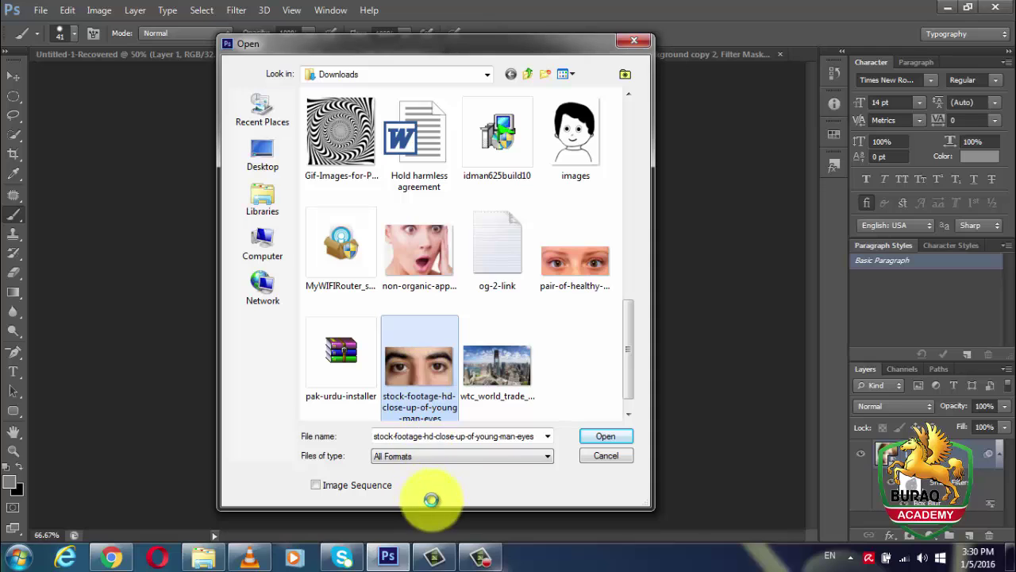
right_click(426, 382)
left_click(462, 509)
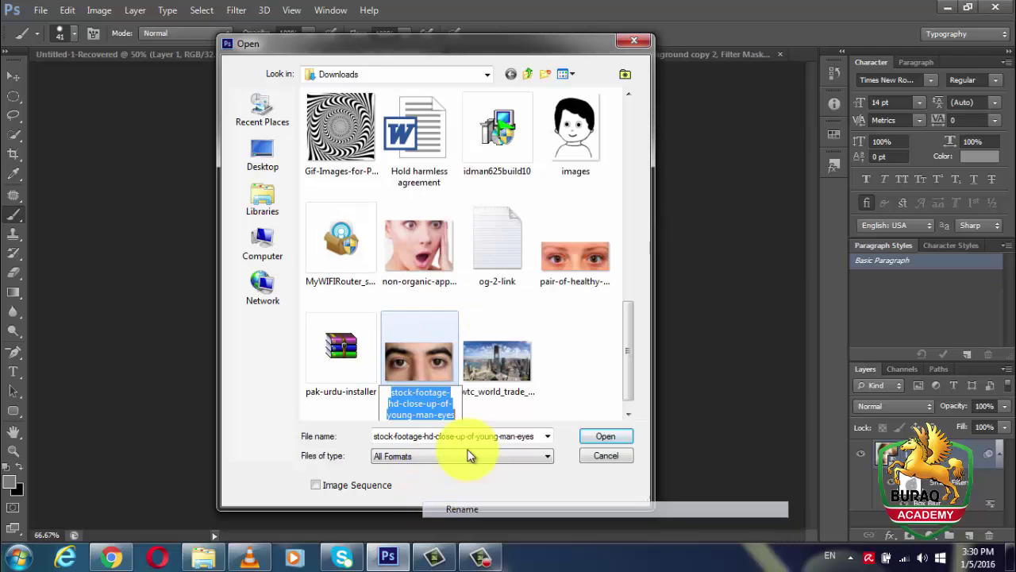
type("new")
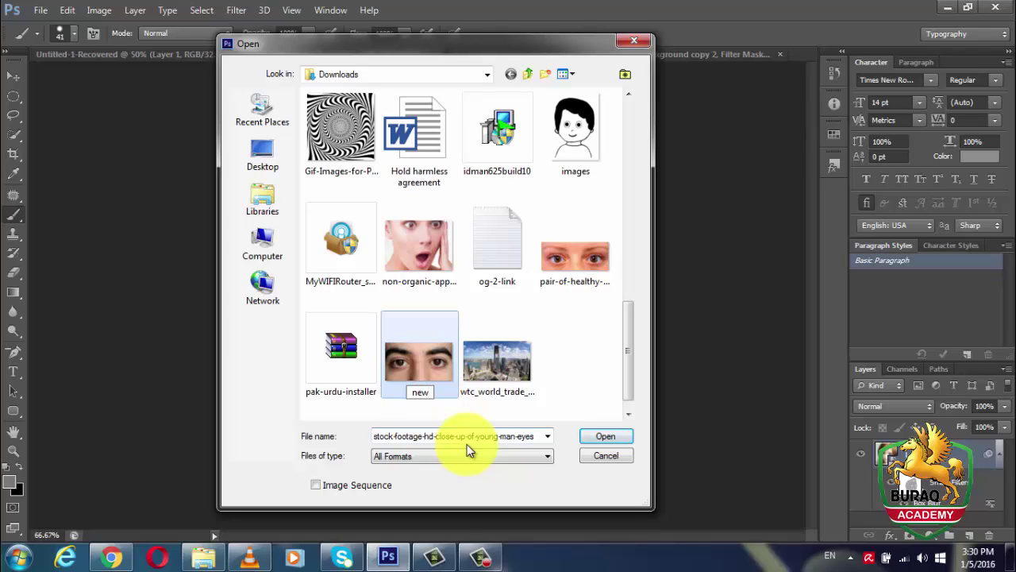
left_click(467, 444)
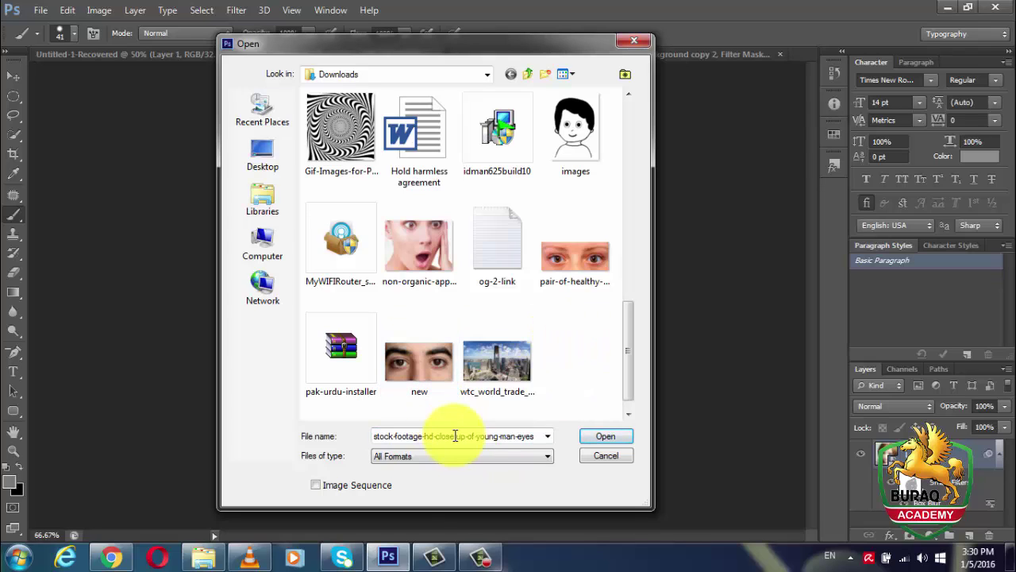
Open new.jpg from the Downloads folder by entering its file name, and accept the pixel aspect ratio notice
double_click(431, 436)
type("new")
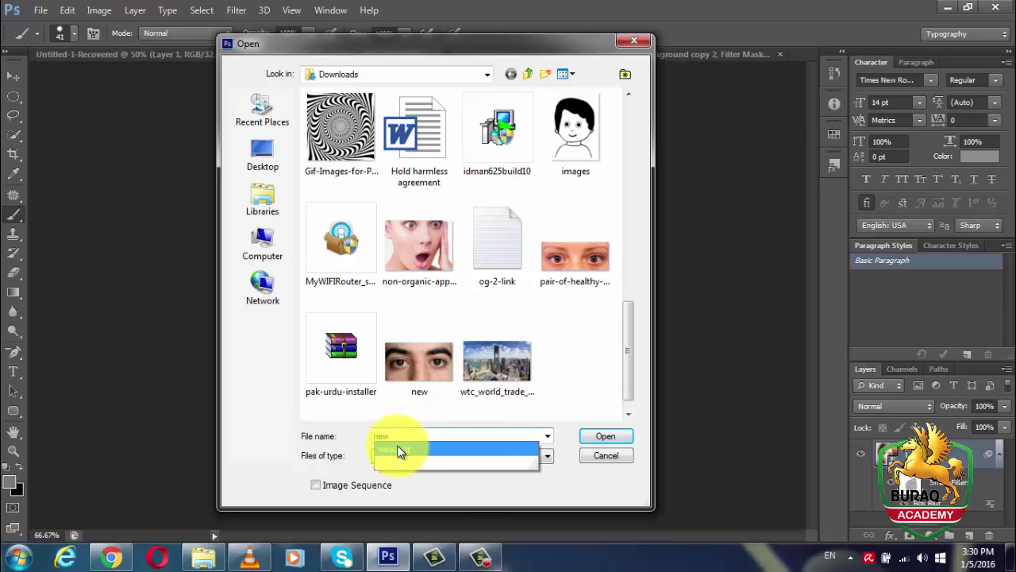
left_click(387, 450)
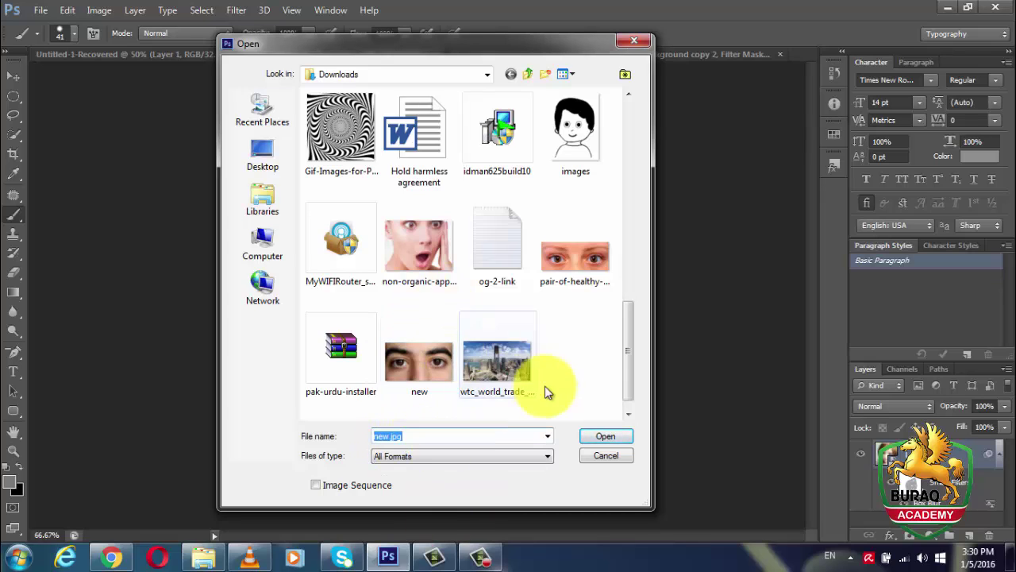
left_click(602, 438)
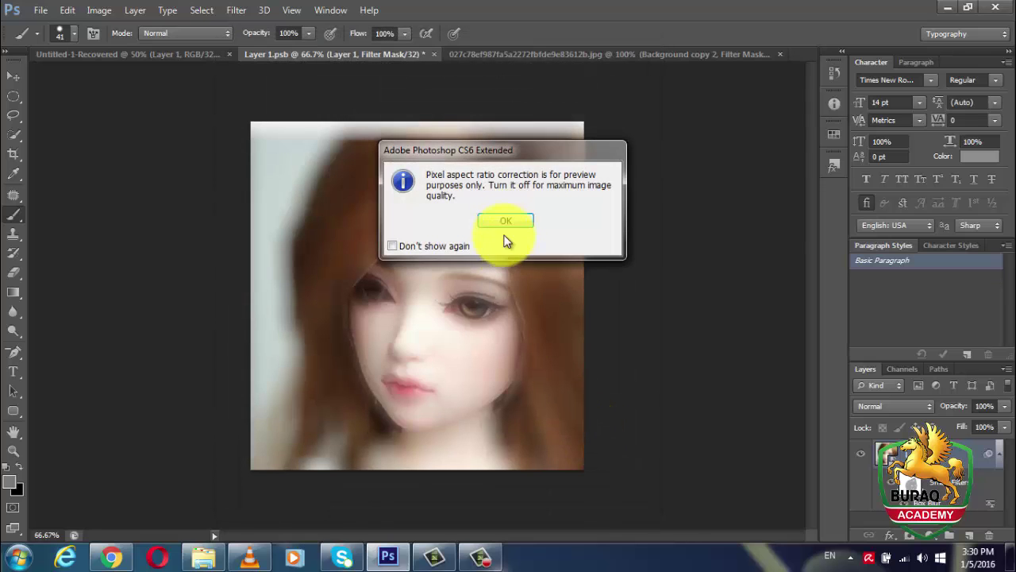
left_click(504, 219)
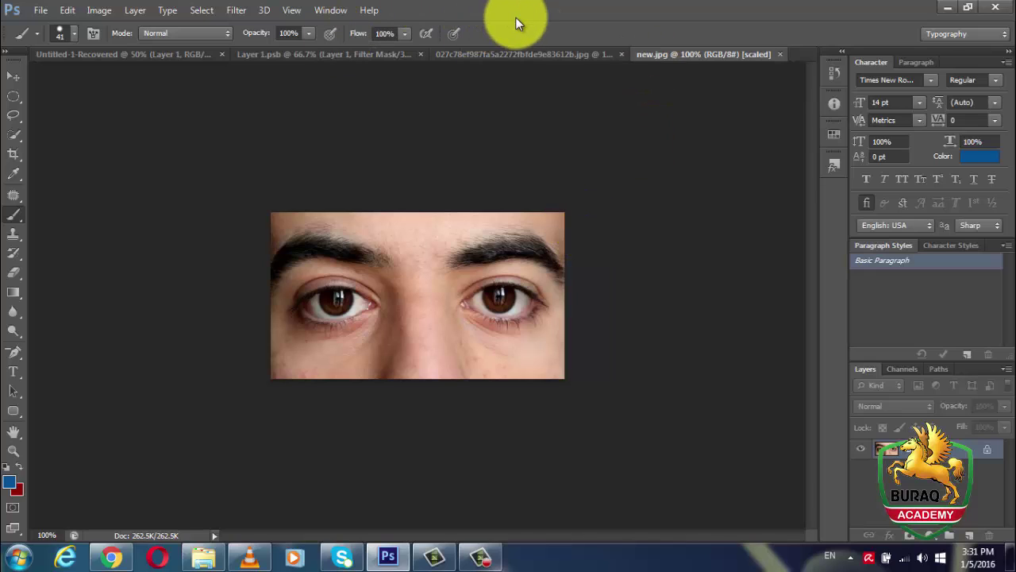
Open the File Info metadata for new.jpg
left_click(42, 12)
mouse_move(67, 10)
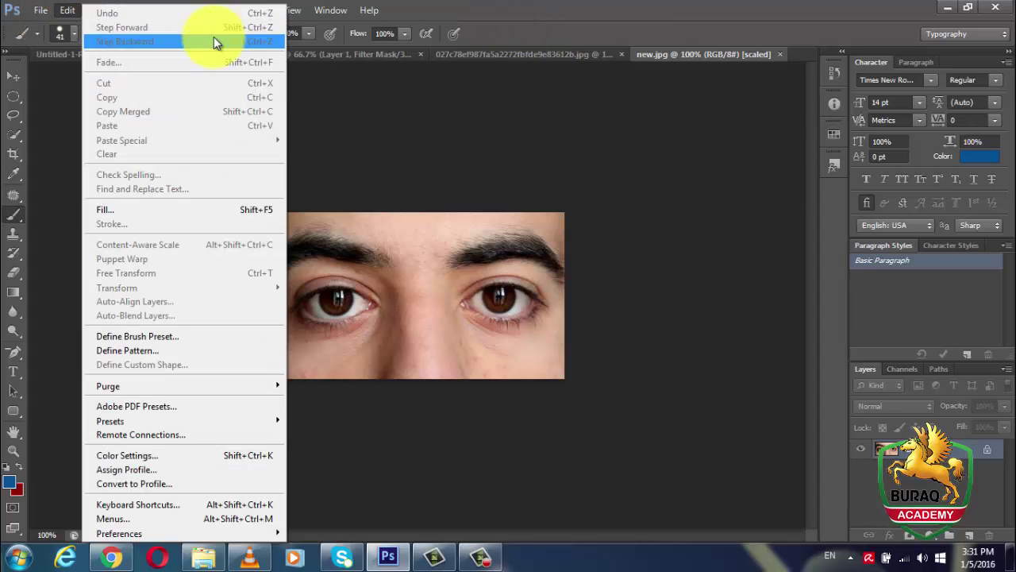
left_click(669, 57)
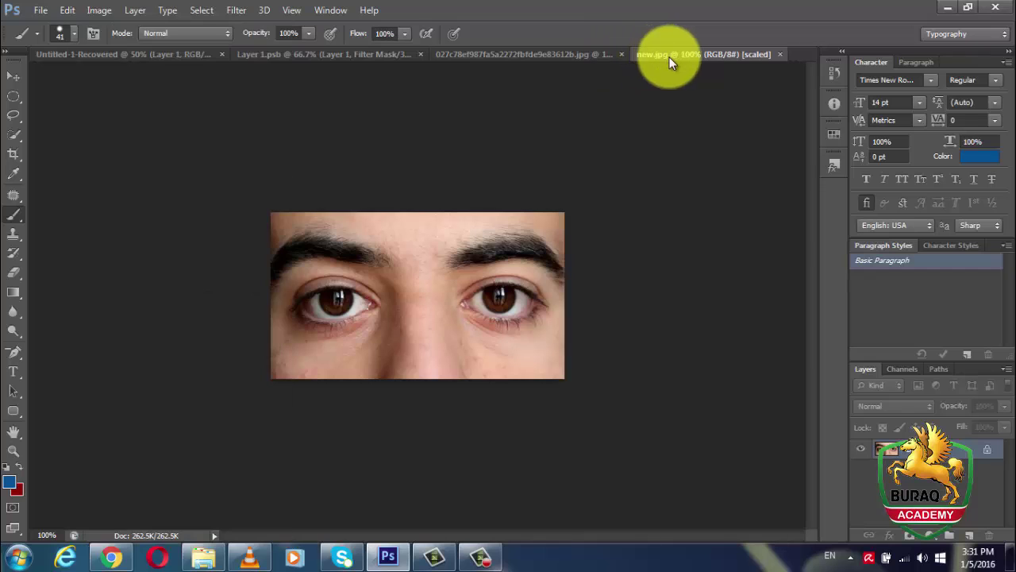
left_click(68, 10)
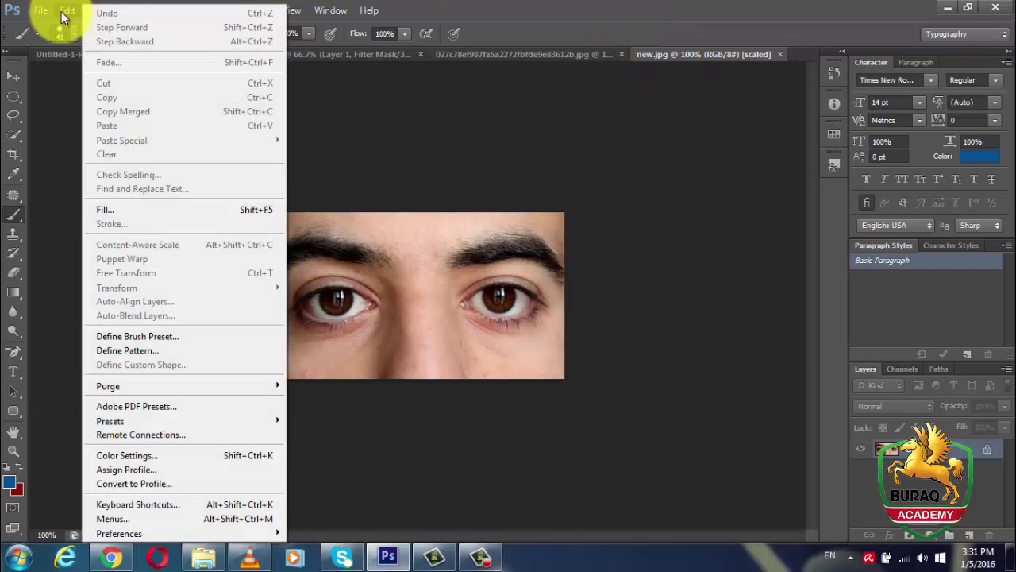
mouse_move(42, 12)
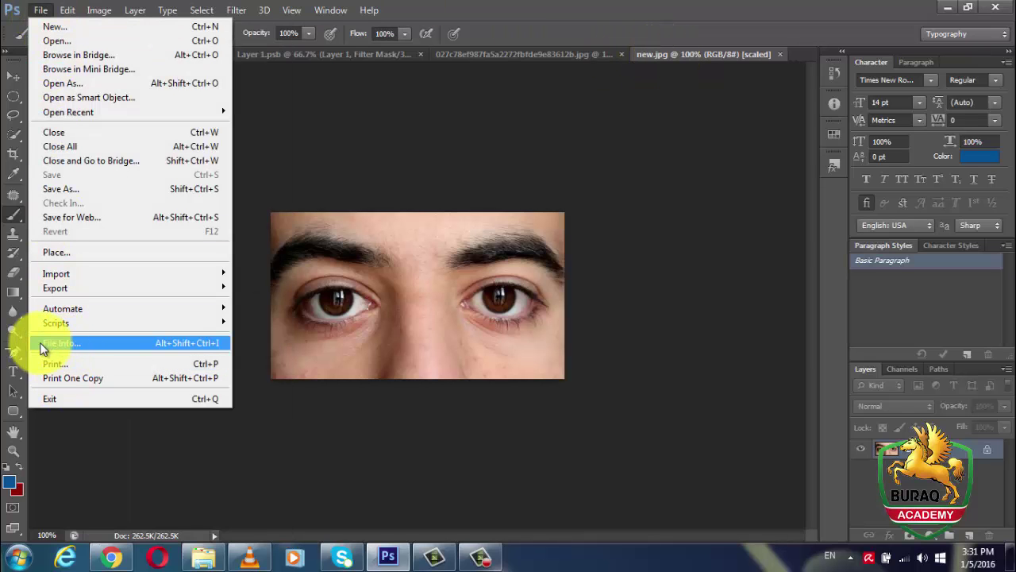
left_click(192, 343)
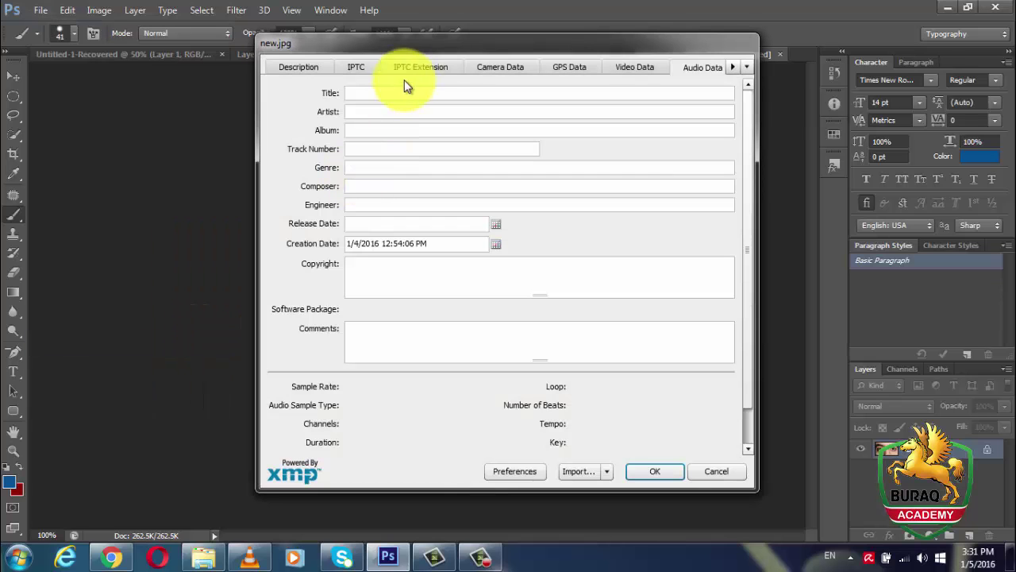
left_click_drag(408, 39, 363, 30)
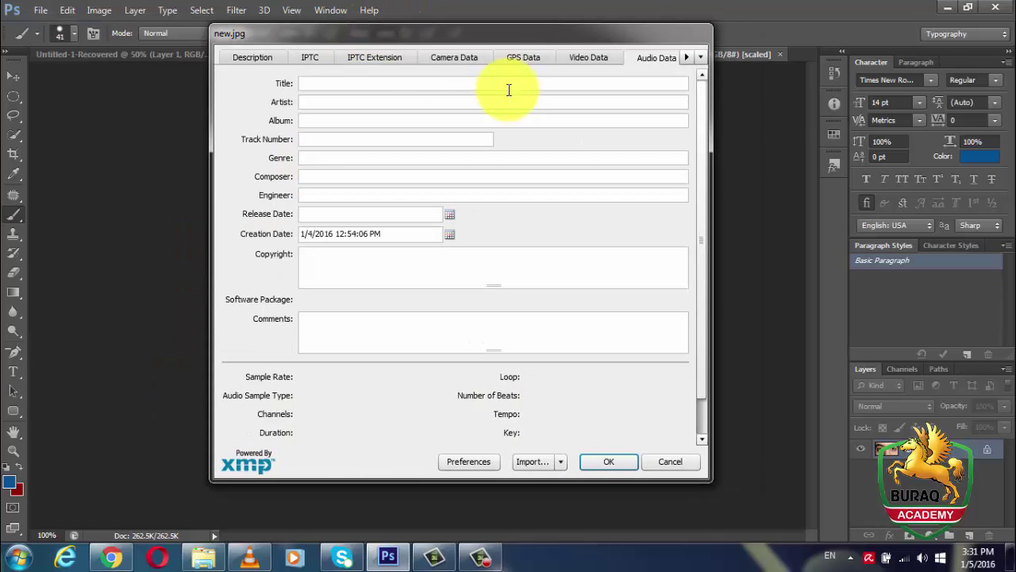
Examine the Description metadata fields of new.jpg, including title, description, description writer, keywords and copyright details
left_click(266, 60)
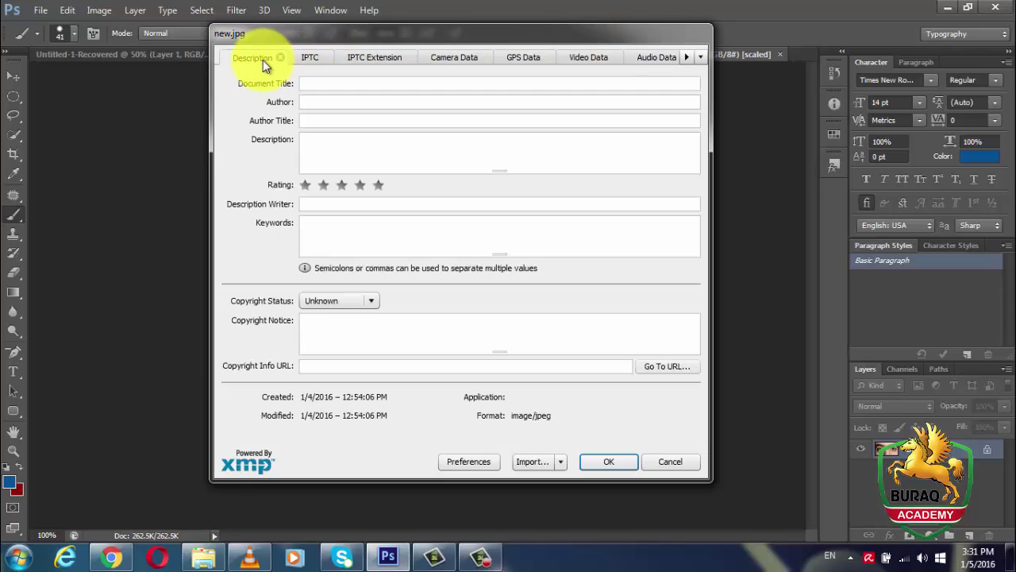
left_click(314, 85)
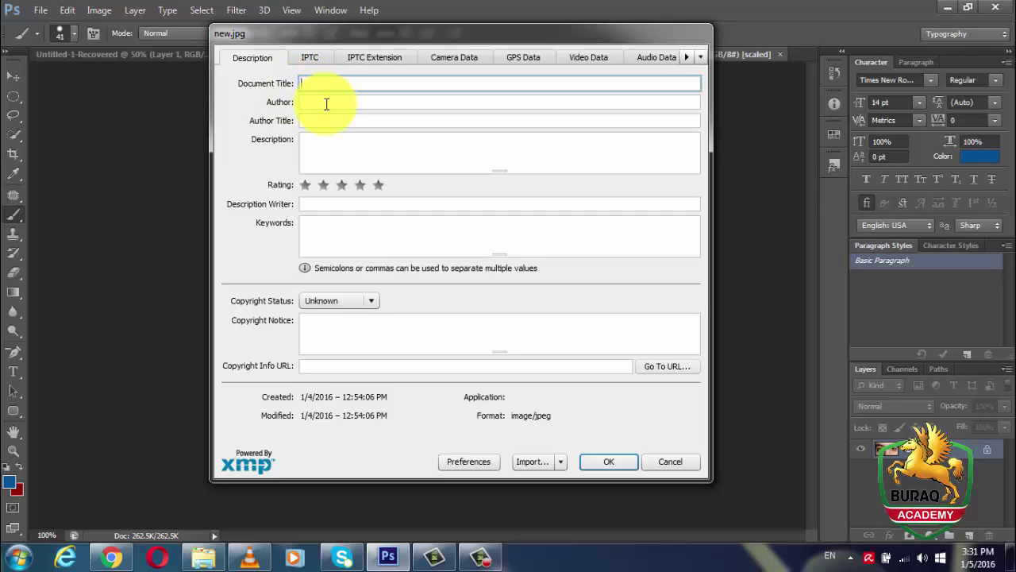
left_click(303, 151)
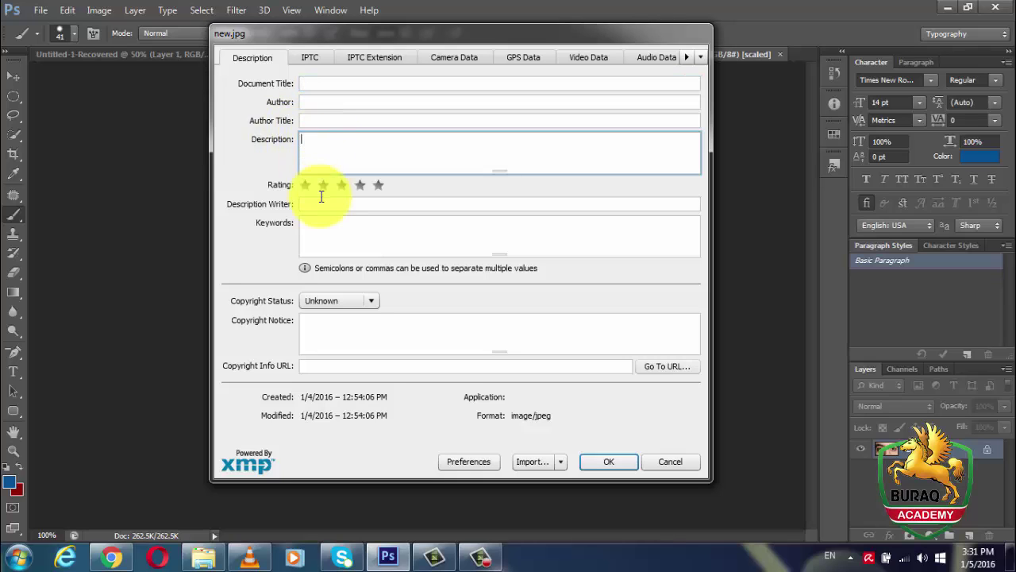
left_click(318, 204)
left_click(317, 229)
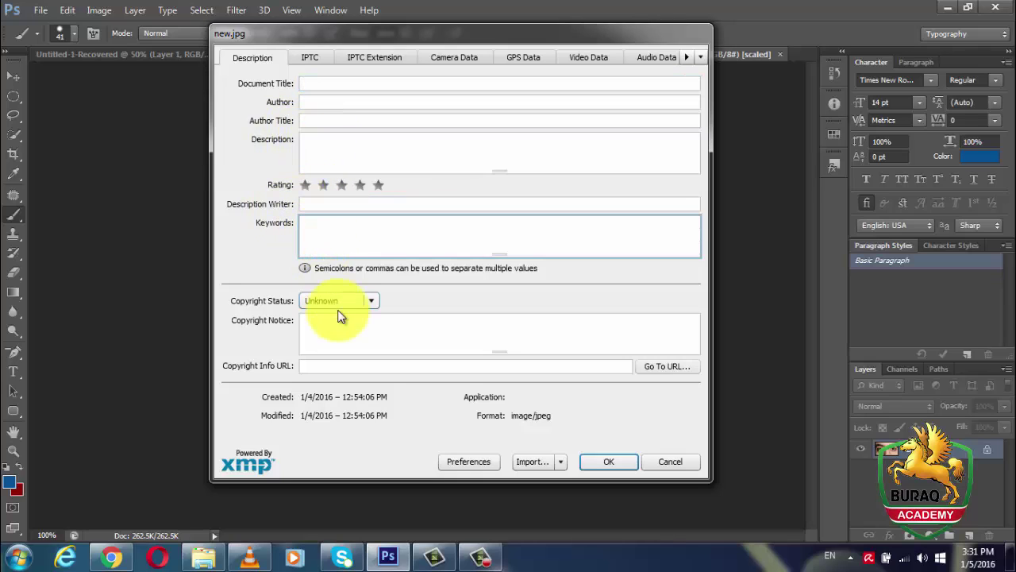
left_click(378, 335)
left_click(392, 364)
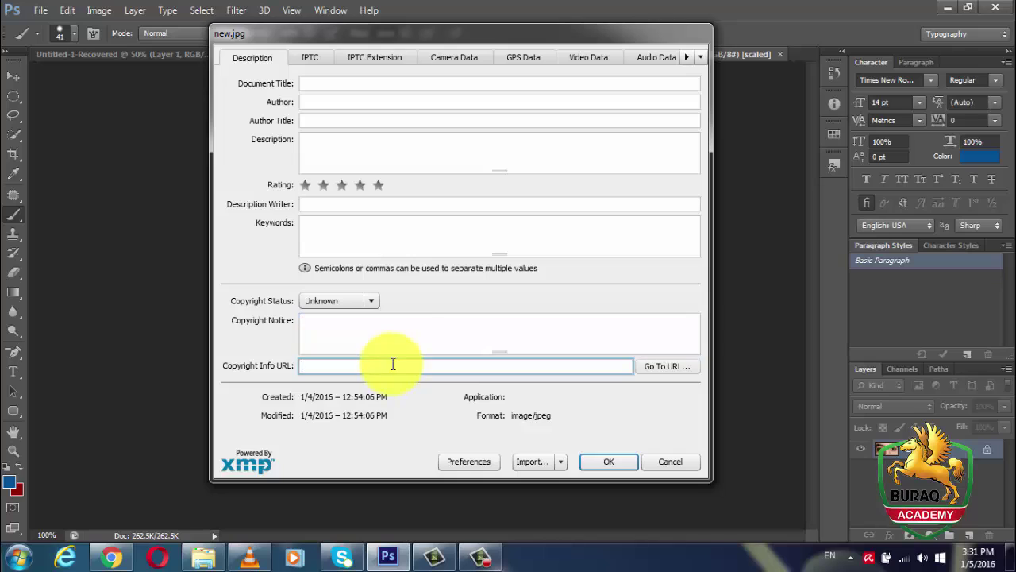
left_click(338, 86)
View the IPTC contact fields and the IPTC Extension metadata of new.jpg
left_click(317, 57)
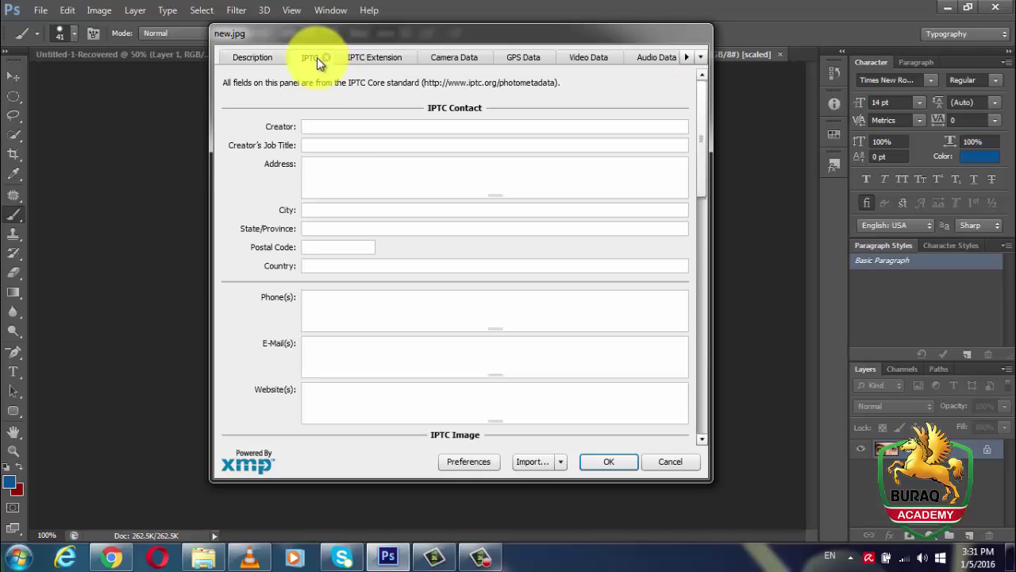
left_click(344, 125)
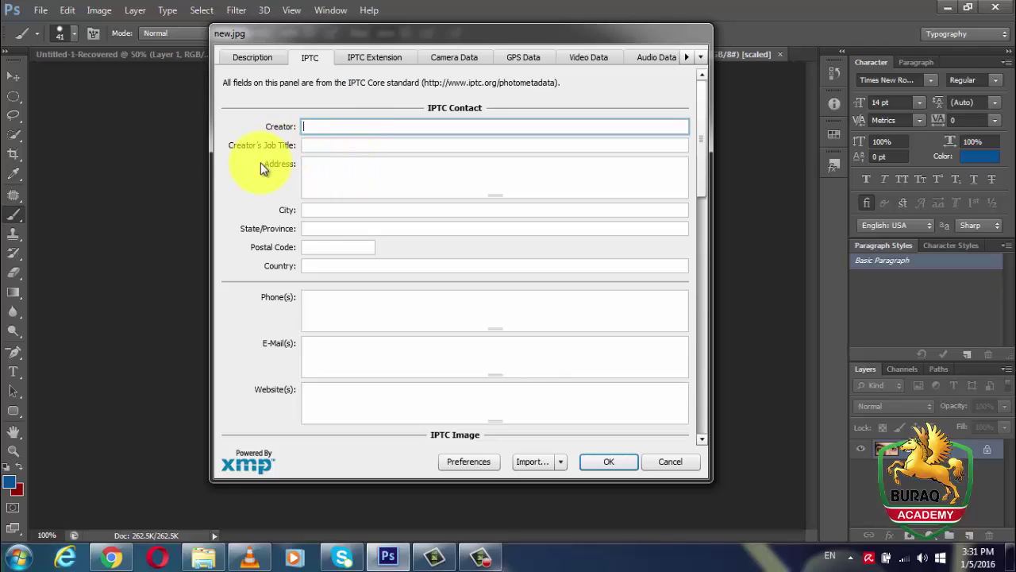
left_click(325, 173)
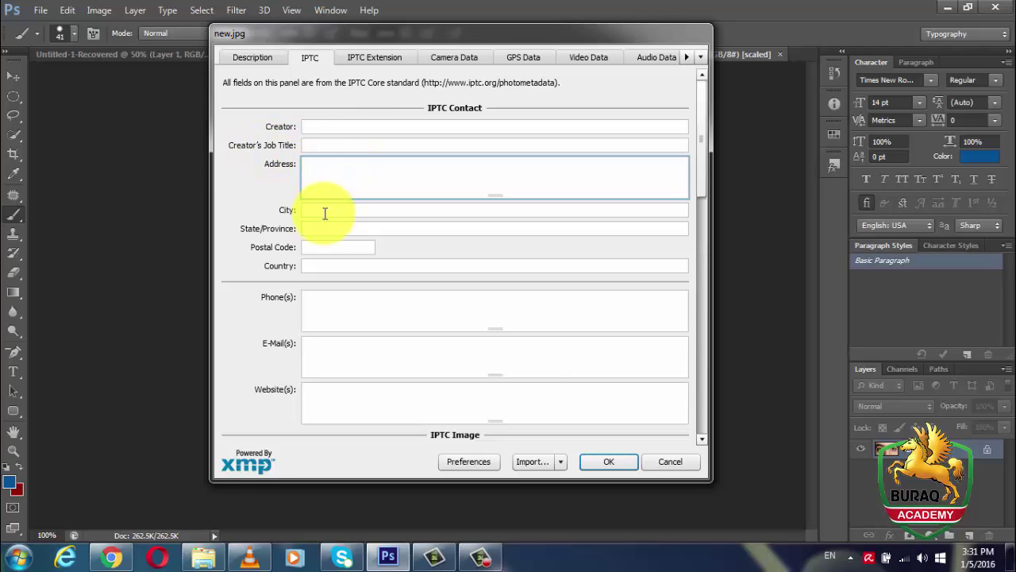
left_click(378, 59)
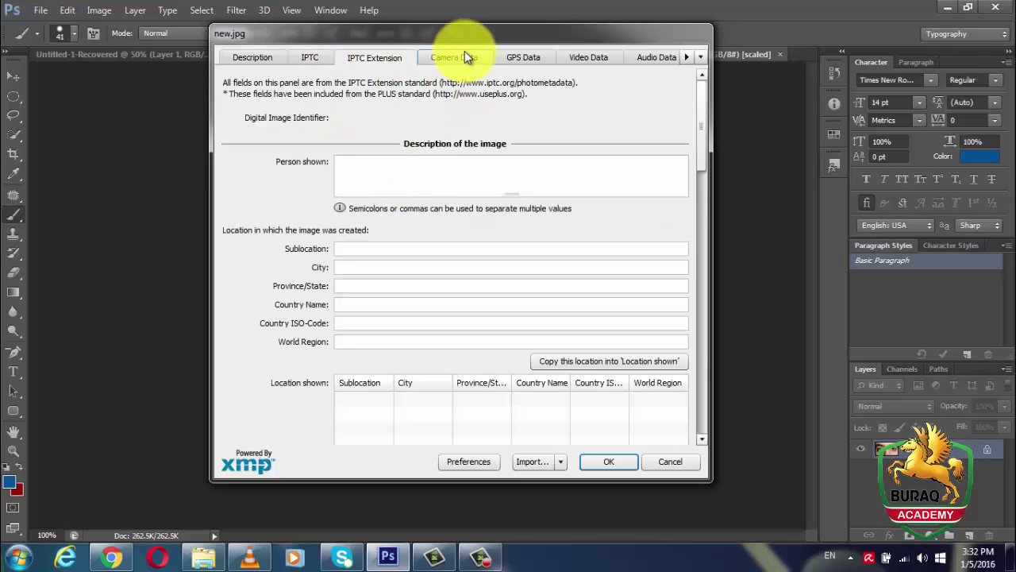
View the Camera Data and GPS Data metadata of new.jpg
left_click(466, 56)
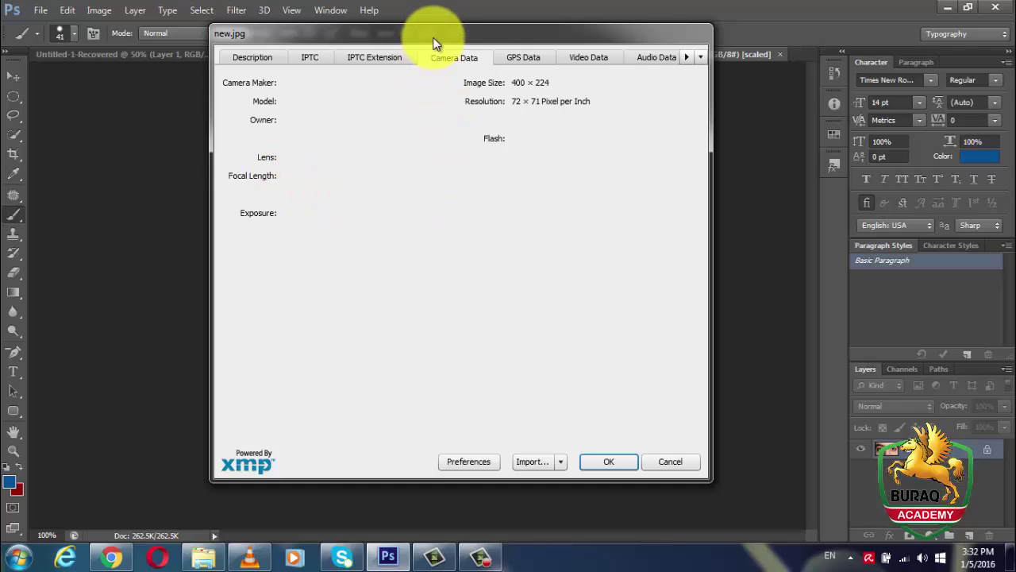
left_click_drag(433, 40, 356, 35)
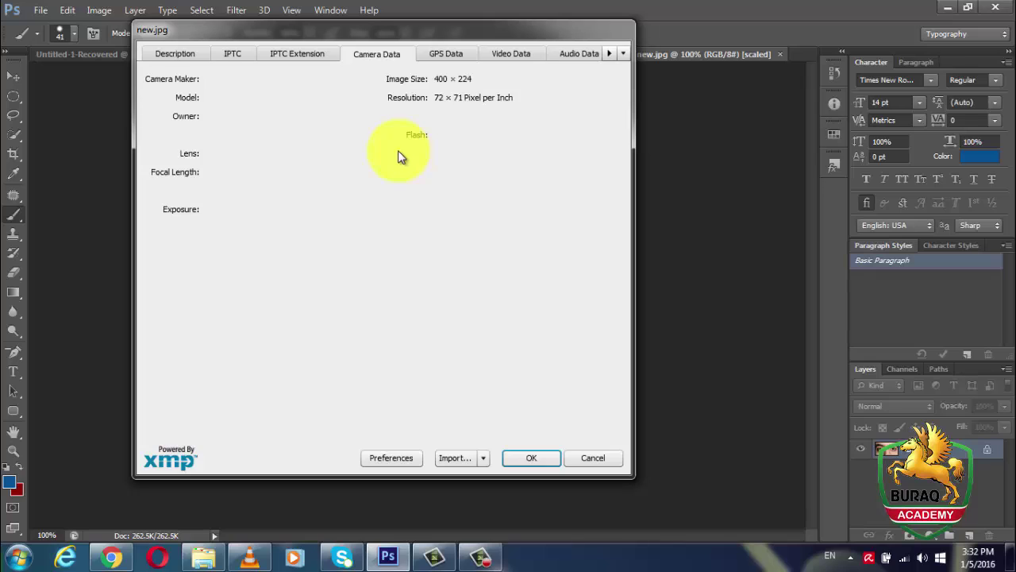
left_click(445, 55)
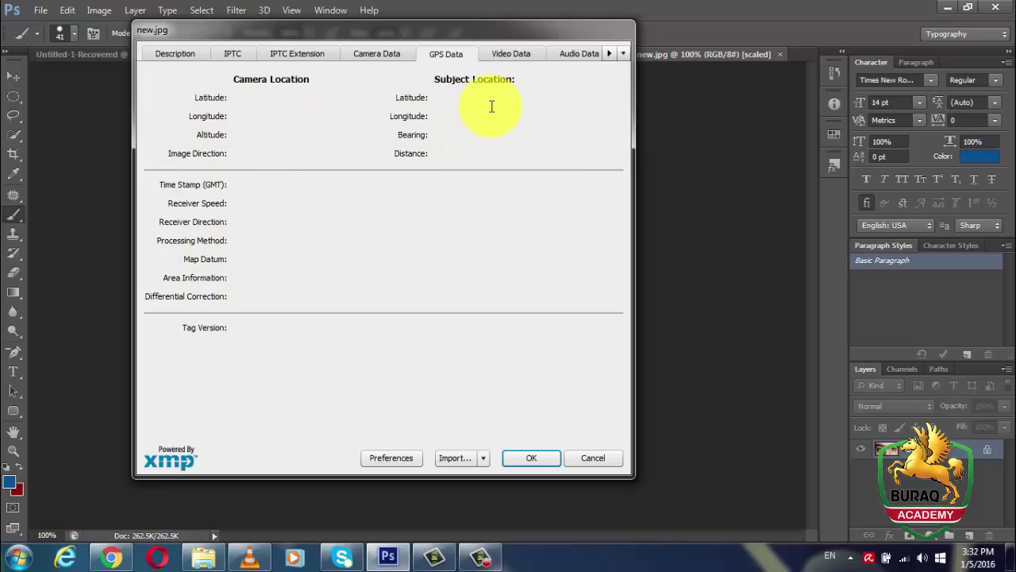
Examine the Video Data metadata fields of new.jpg, from Tape Name and Scene through Date Shot and Log Comment
left_click(506, 54)
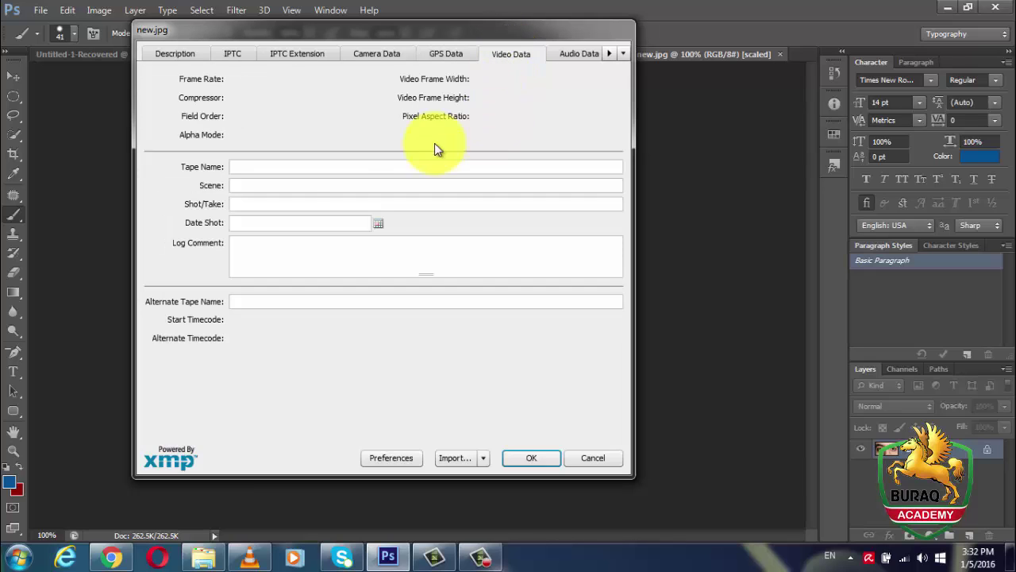
left_click(277, 165)
left_click(273, 186)
left_click(272, 203)
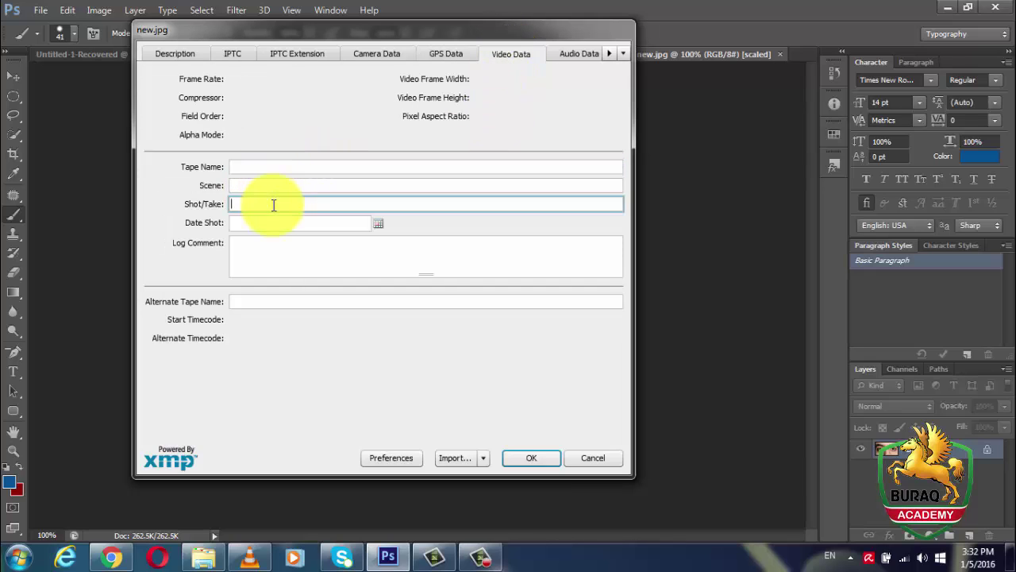
left_click(270, 223)
left_click(270, 249)
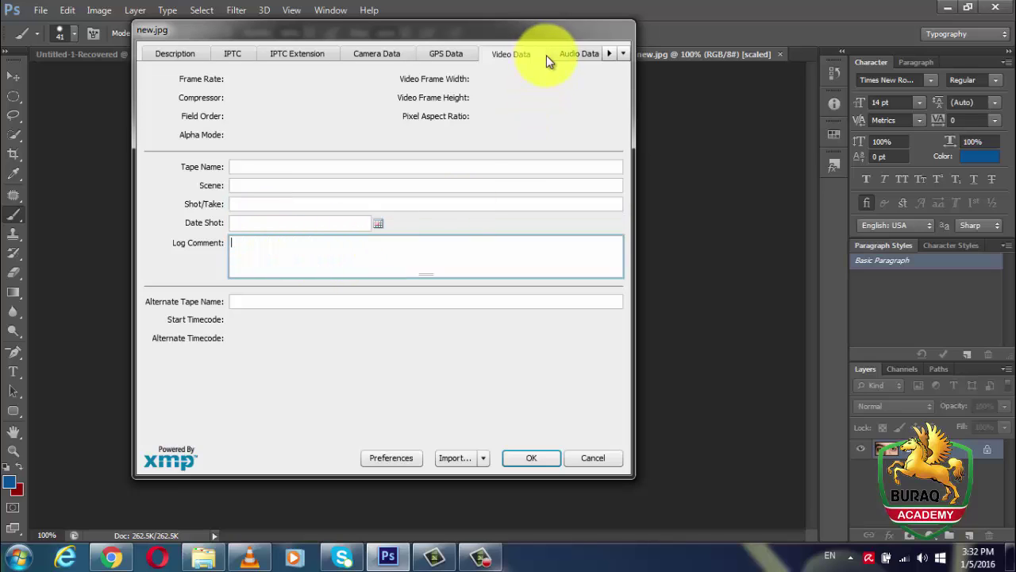
Examine the Audio Data metadata fields of new.jpg, from Artist and Album through Engineer and Release Date
left_click(570, 54)
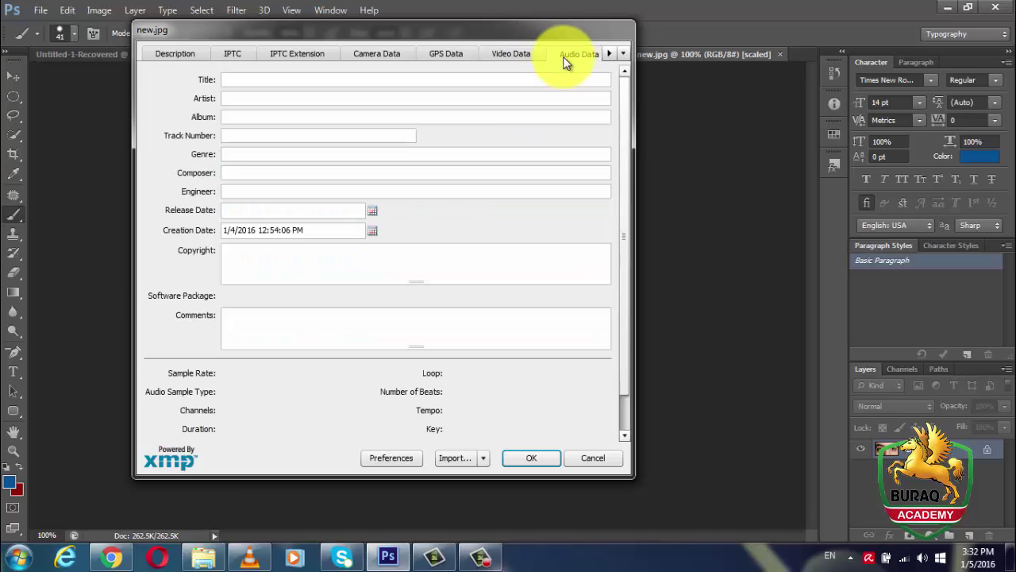
left_click(296, 97)
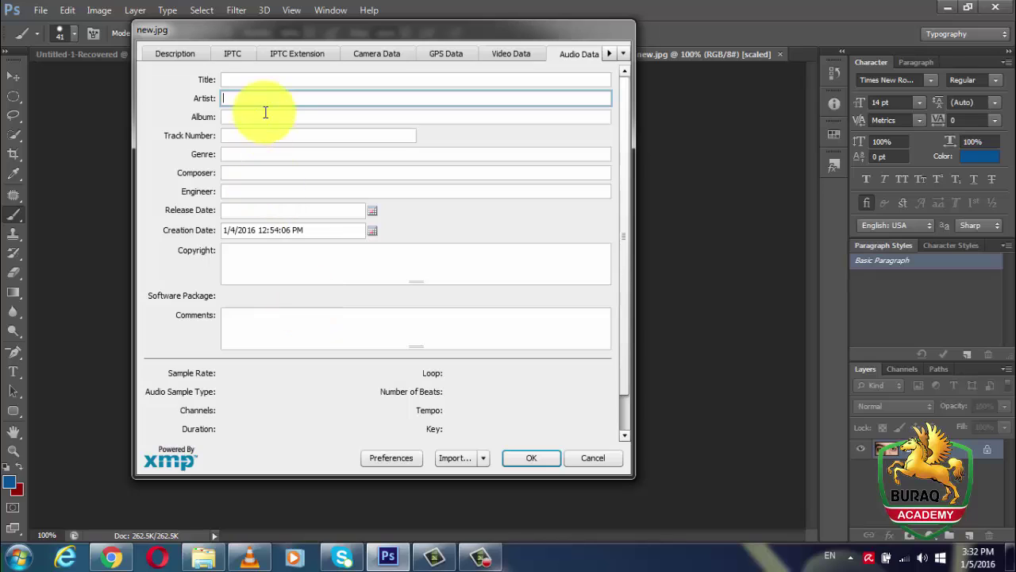
left_click(266, 115)
left_click(267, 136)
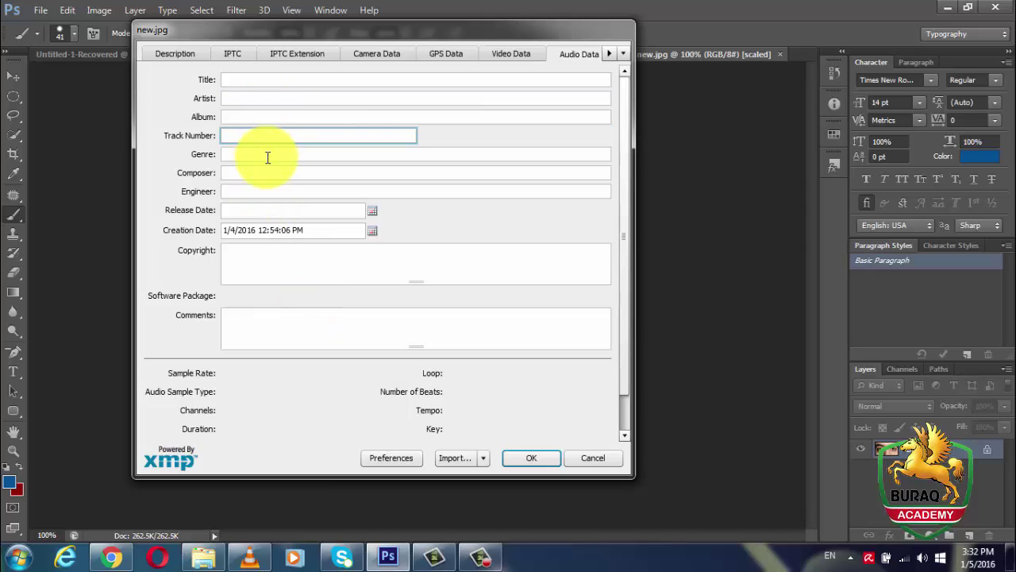
left_click(268, 154)
left_click(268, 174)
left_click(267, 193)
left_click(267, 210)
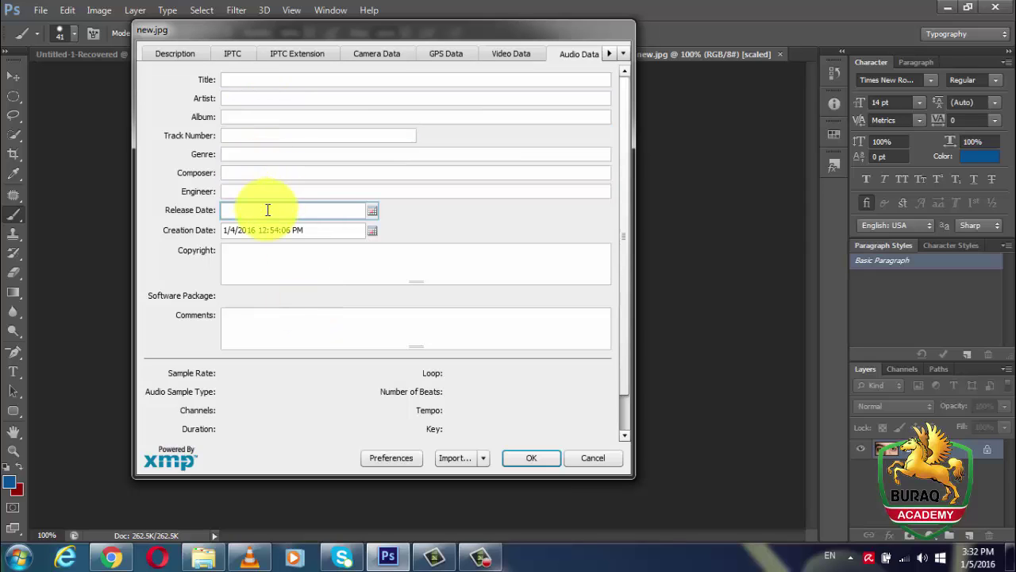
In the Description metadata, set the document title to "new", enter the author's full name, and set the author title to "creator"
left_click(188, 57)
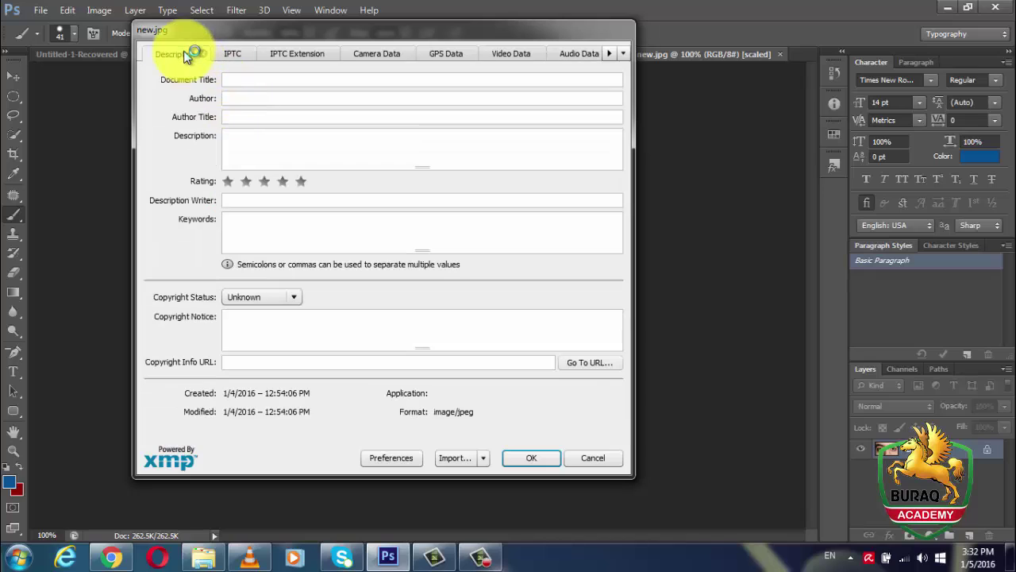
left_click(270, 81)
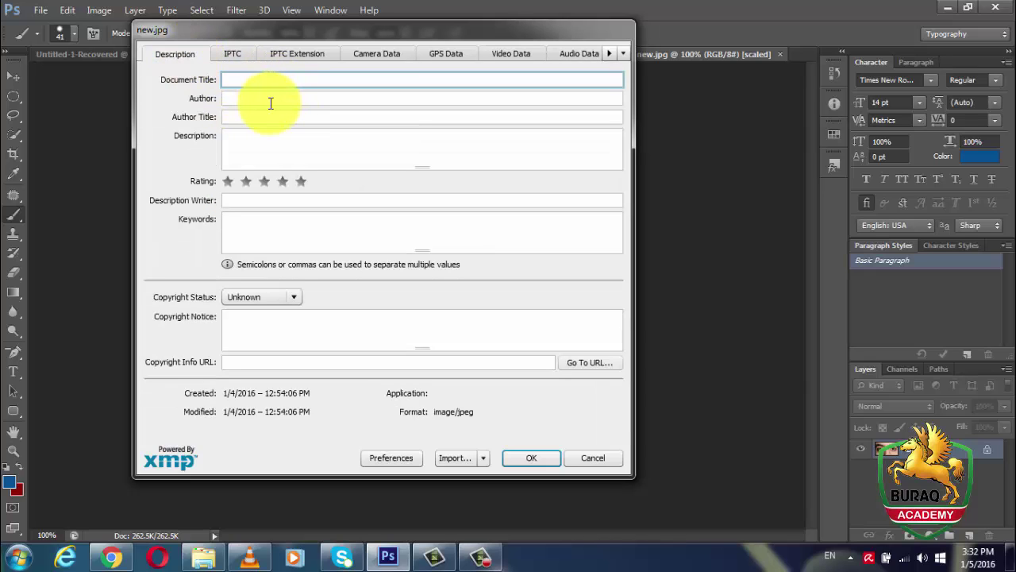
type("new")
key("Tab")
type("M")
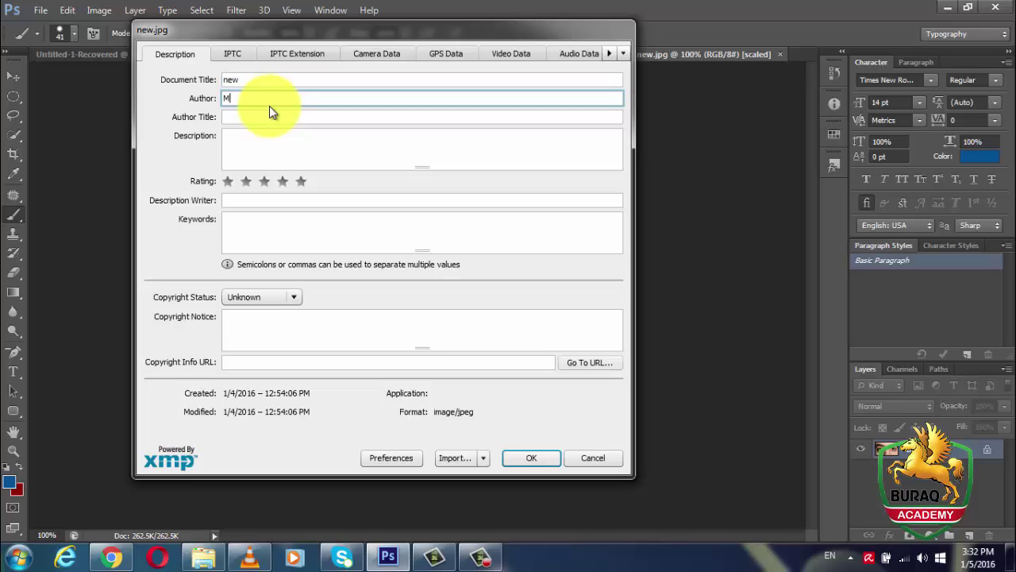
type("uhammad Qasim")
key("Tab")
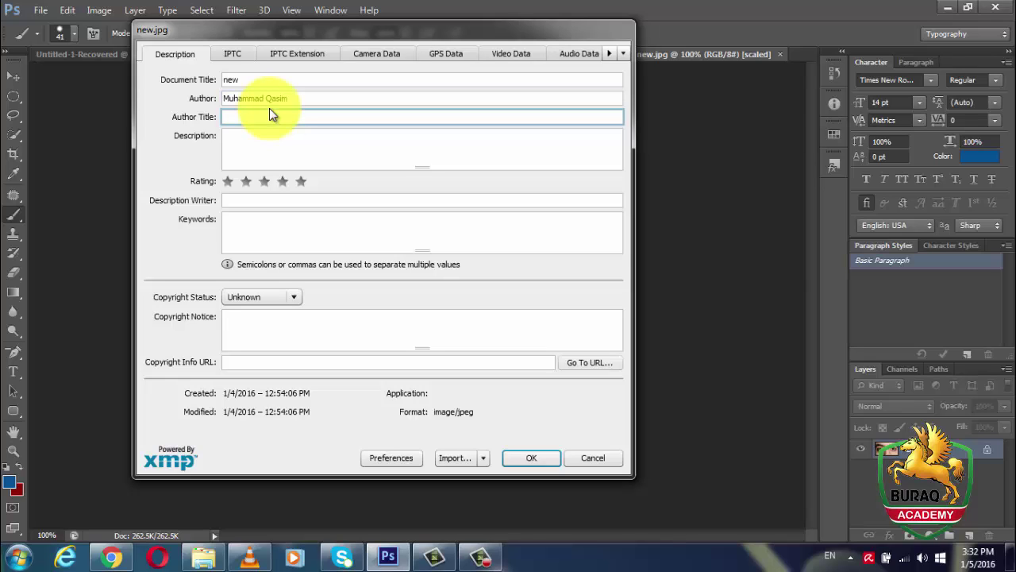
type("creator")
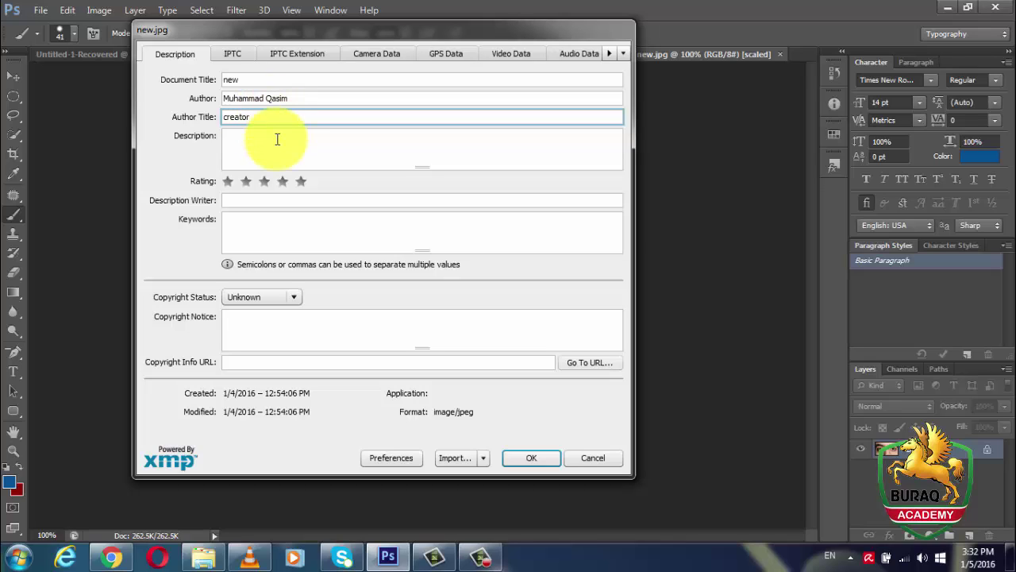
Enter "abcd" as both the description and the description writer of new.jpg
left_click(278, 144)
type("abcd")
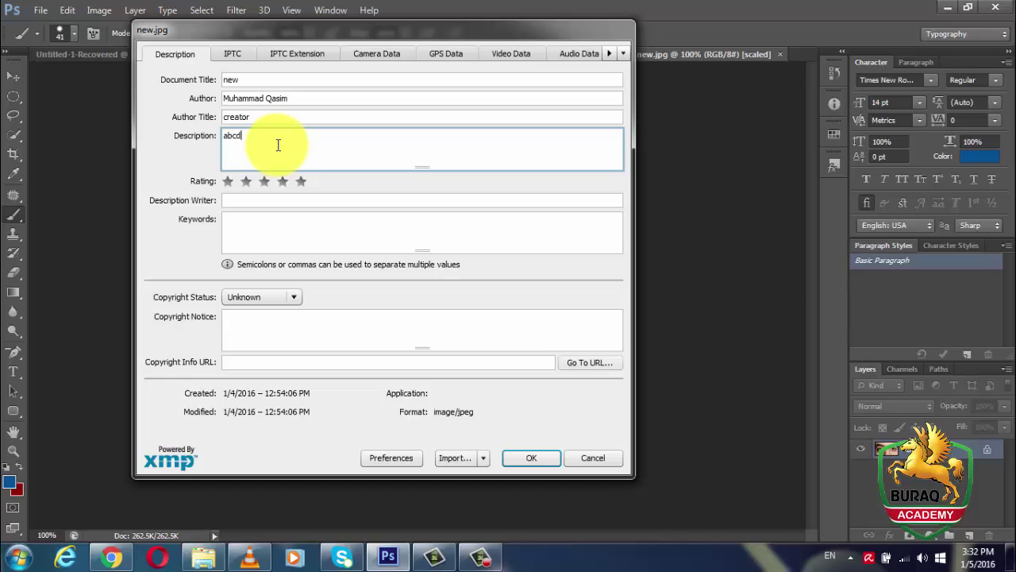
left_click(266, 201)
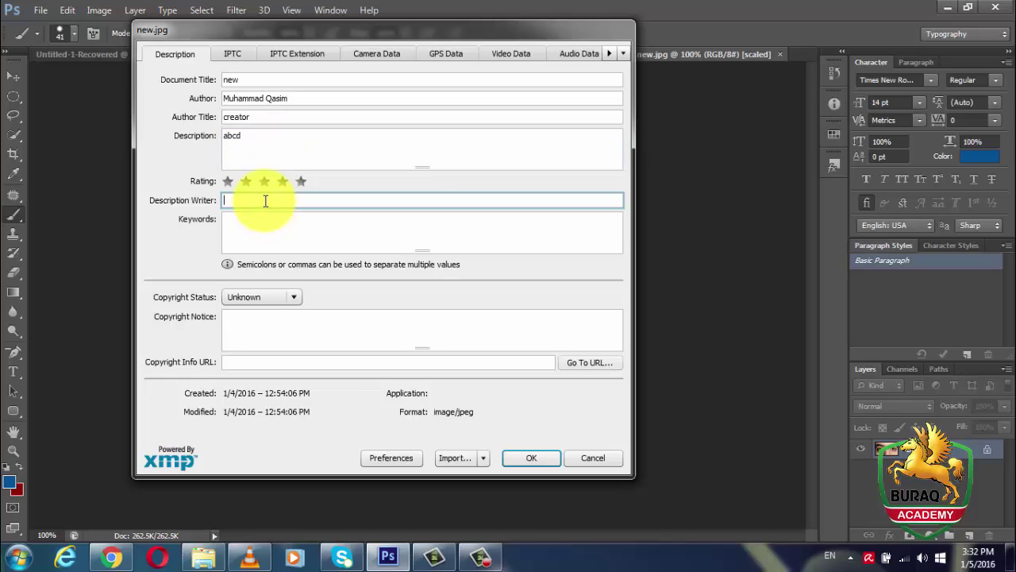
type("abcd")
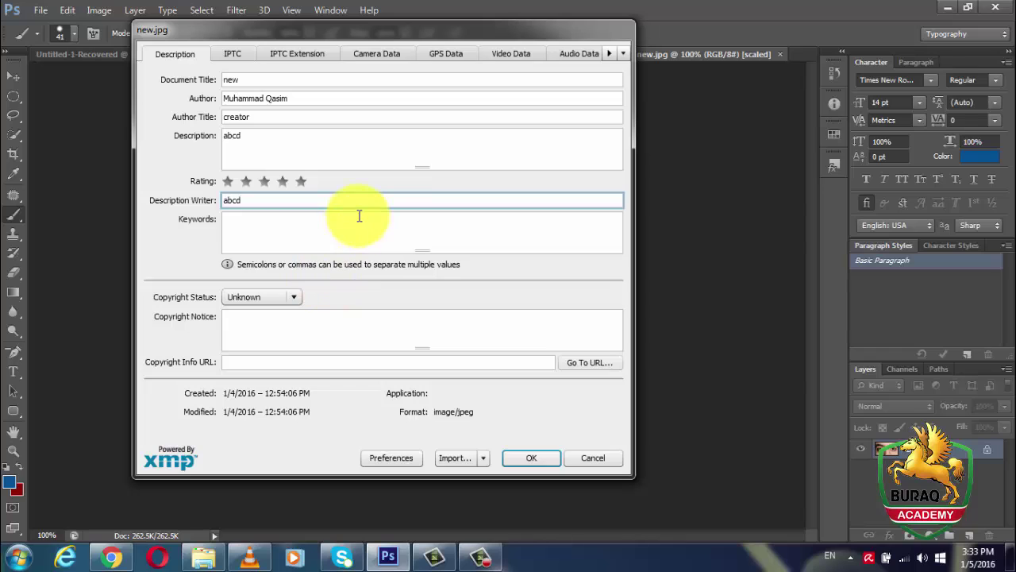
left_click(358, 219)
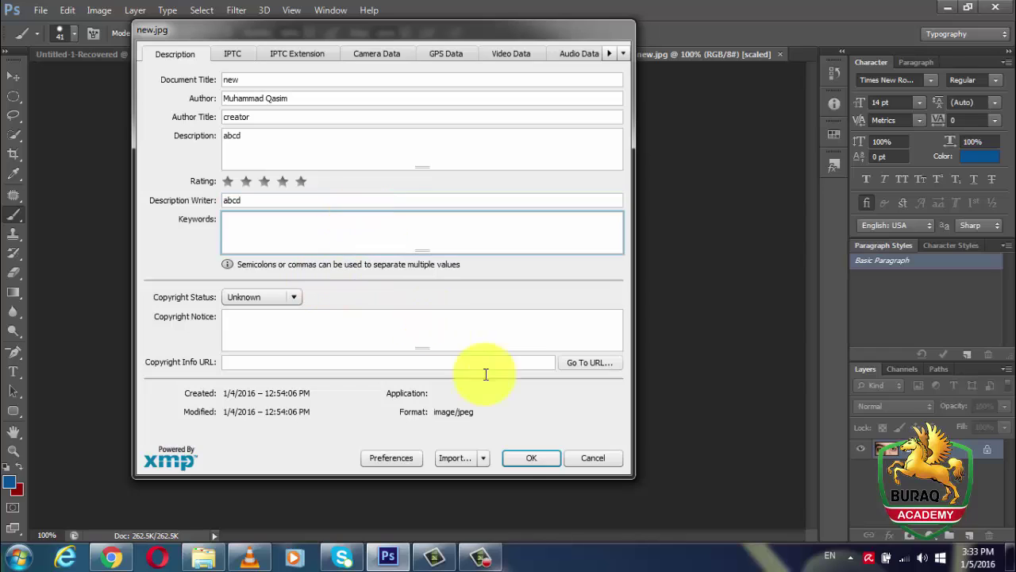
Export the metadata of new.jpg to the Desktop as an XMP template named new, and accept the File Info changes
left_click(484, 461)
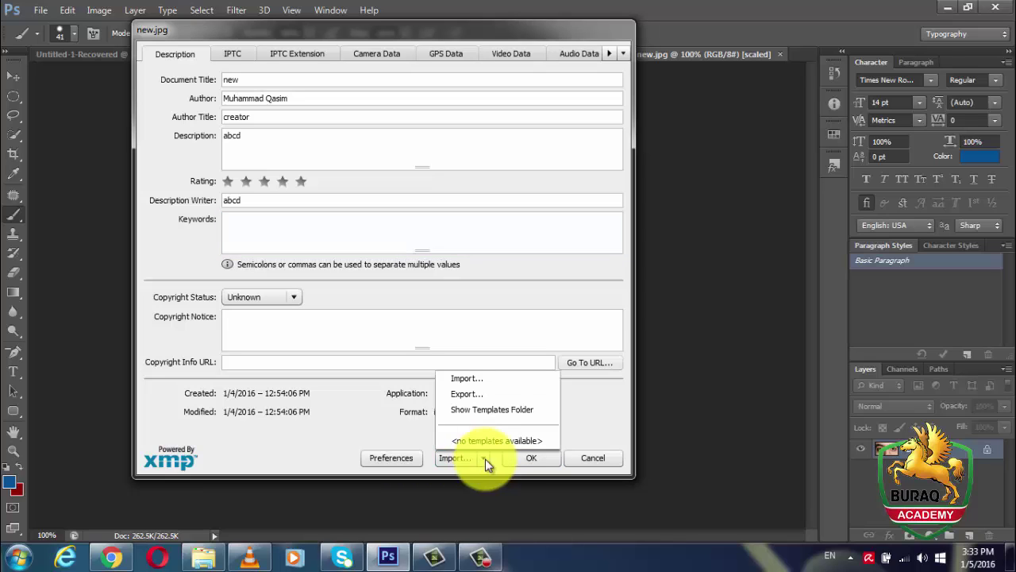
left_click(470, 396)
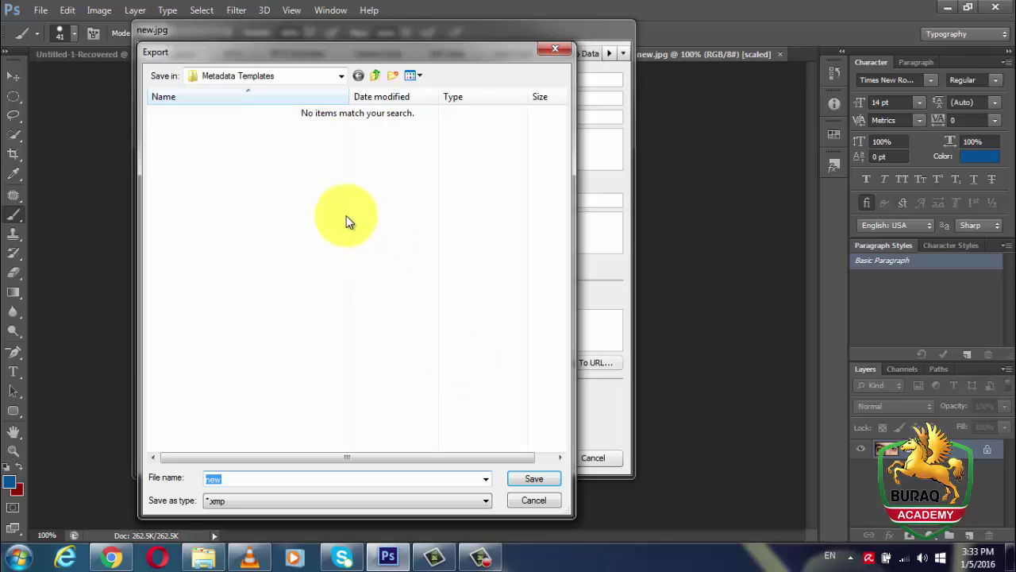
left_click(342, 76)
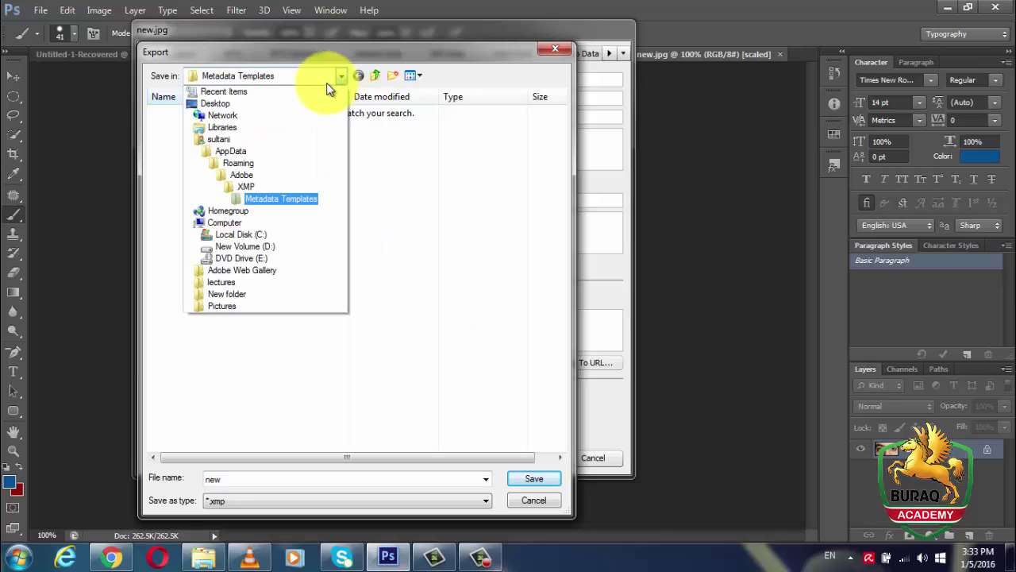
left_click(243, 105)
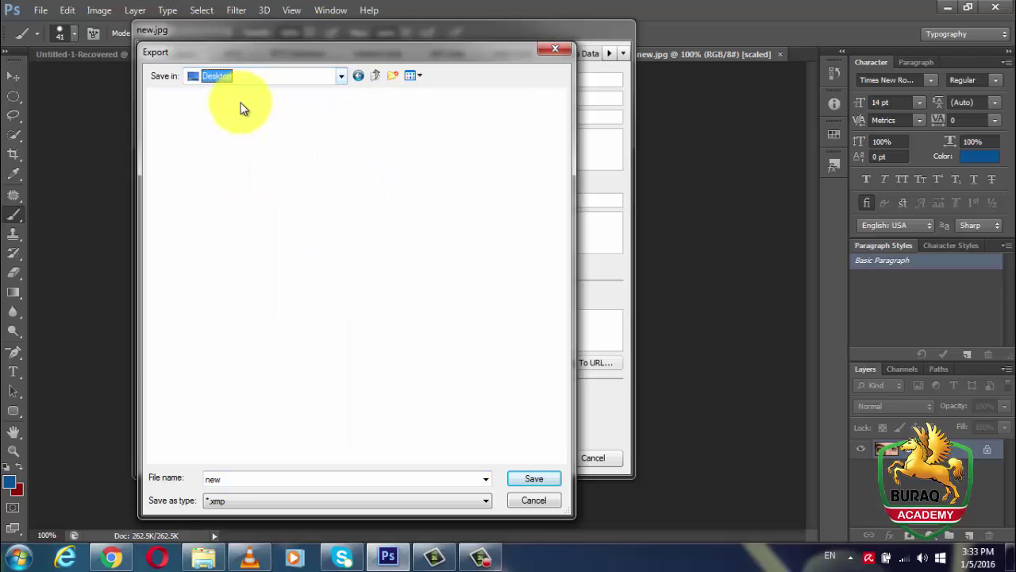
double_click(254, 479)
left_click(526, 480)
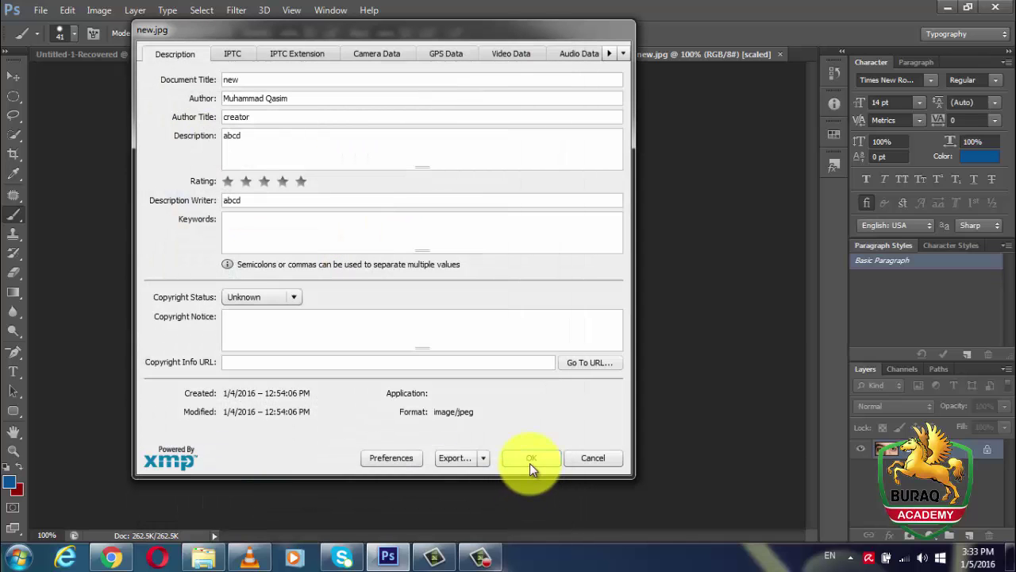
left_click(530, 459)
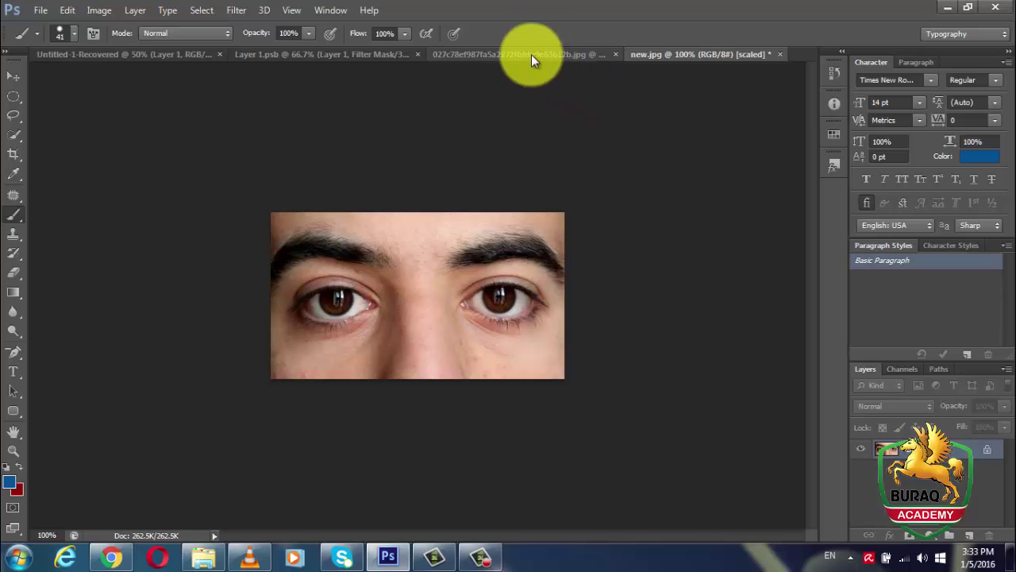
Switch to the portrait image of the woman in the car and open its File Info at the Description fields
left_click(512, 53)
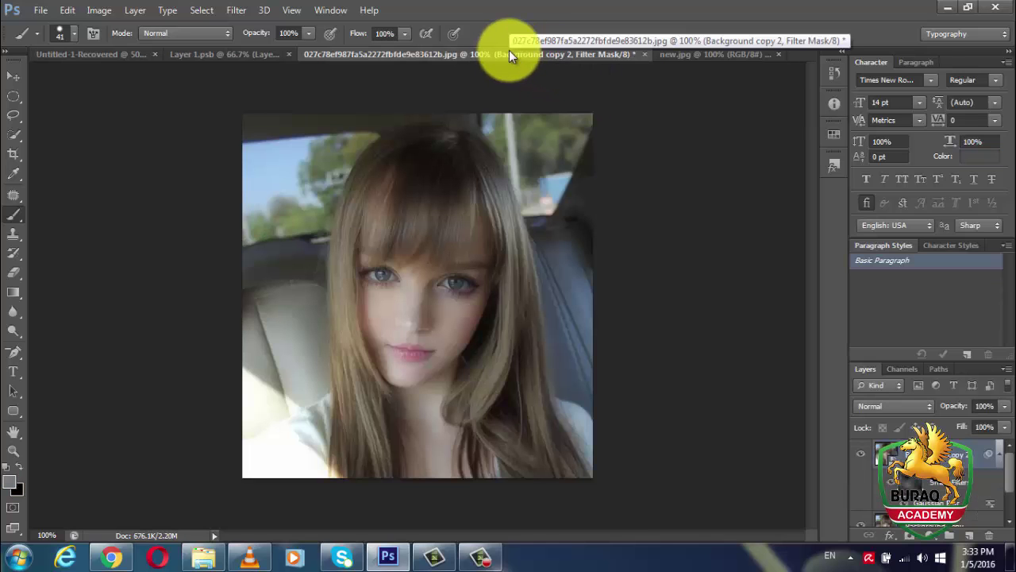
left_click(69, 10)
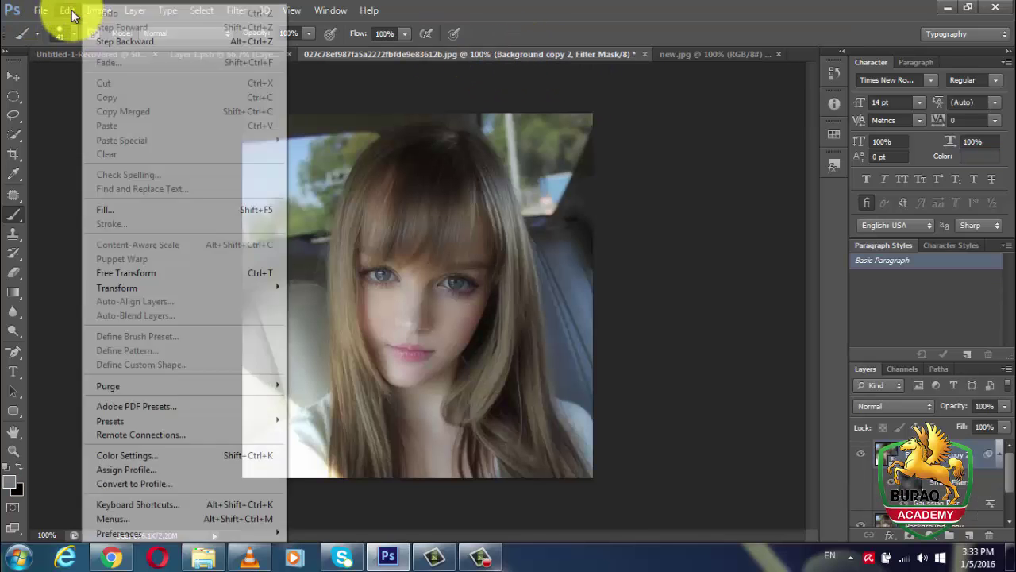
mouse_move(44, 16)
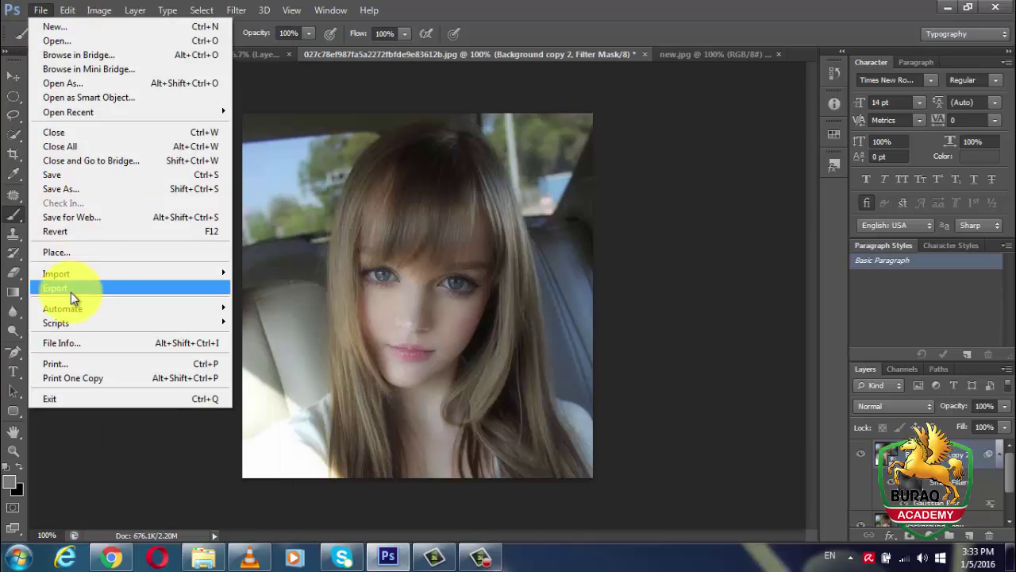
left_click(71, 344)
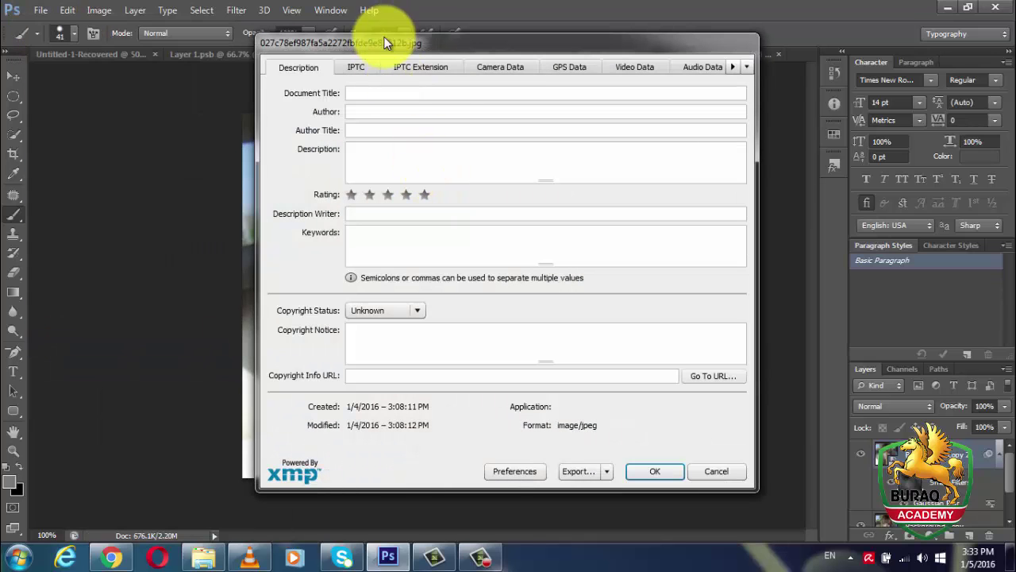
left_click_drag(386, 36, 307, 42)
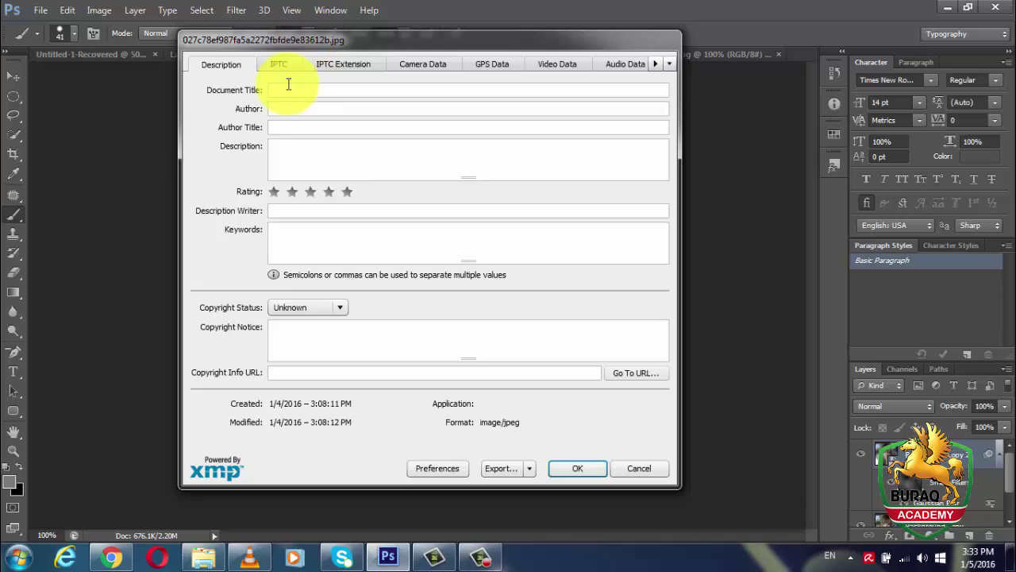
left_click(284, 108)
left_click(288, 126)
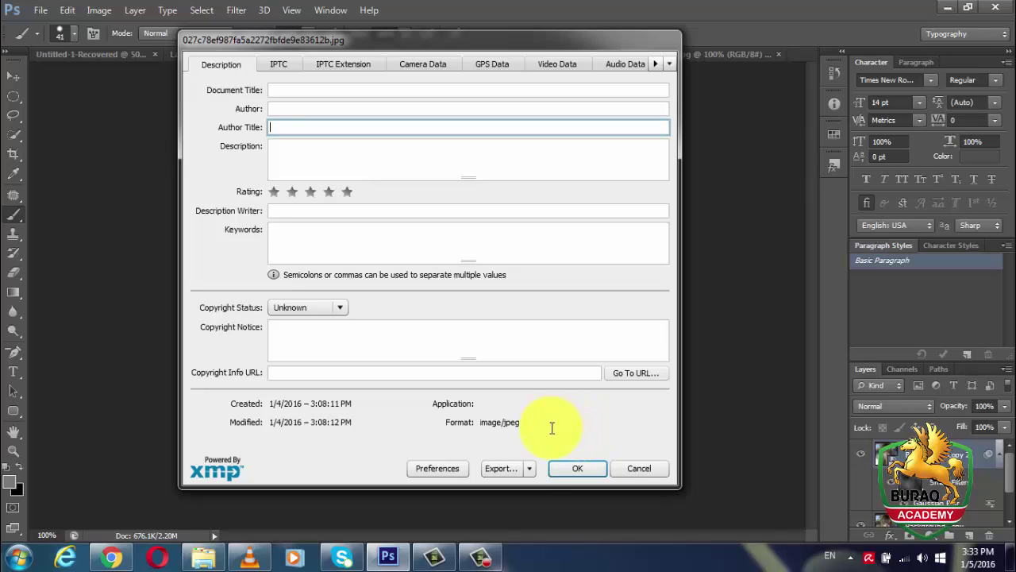
Import new.xmp from the Desktop into the portrait's metadata, keeping original metadata but replacing matching properties from the template
left_click(529, 468)
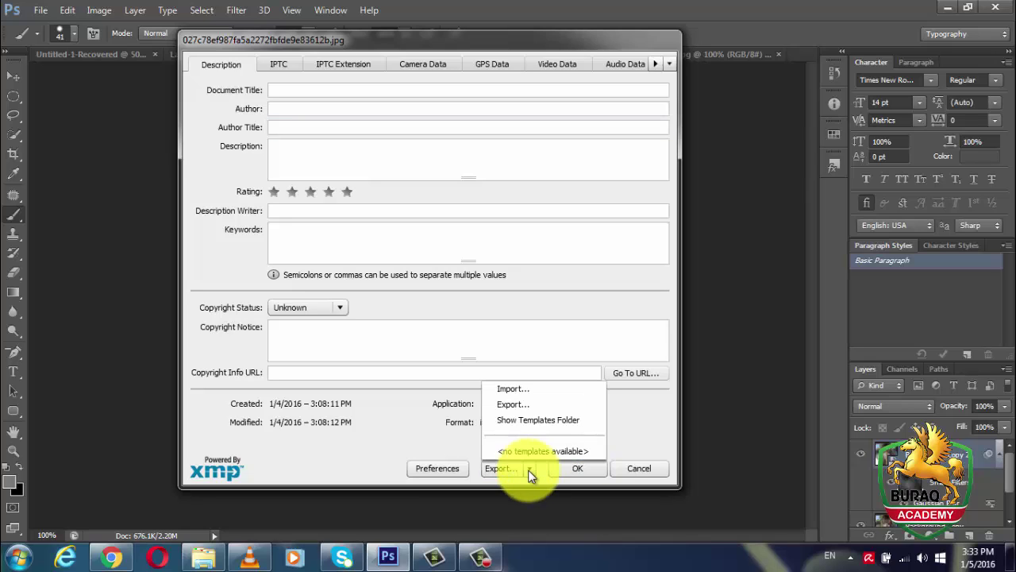
left_click(511, 388)
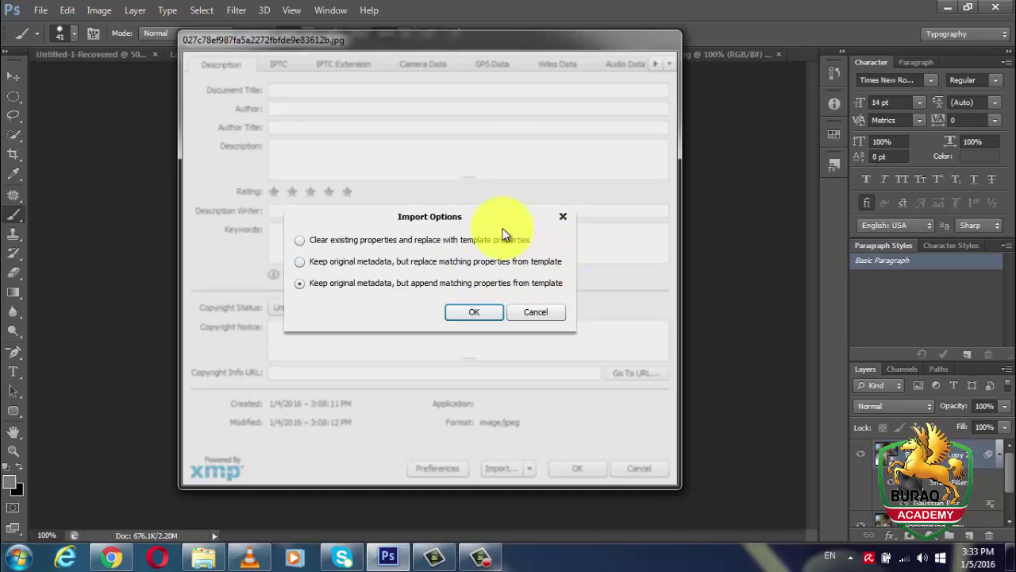
left_click_drag(430, 222, 437, 222)
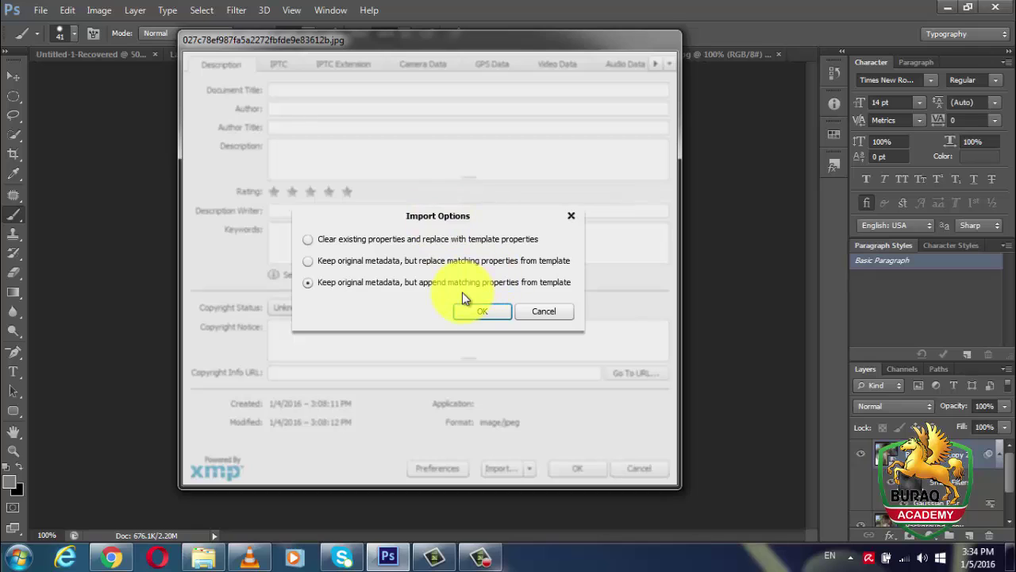
left_click(308, 263)
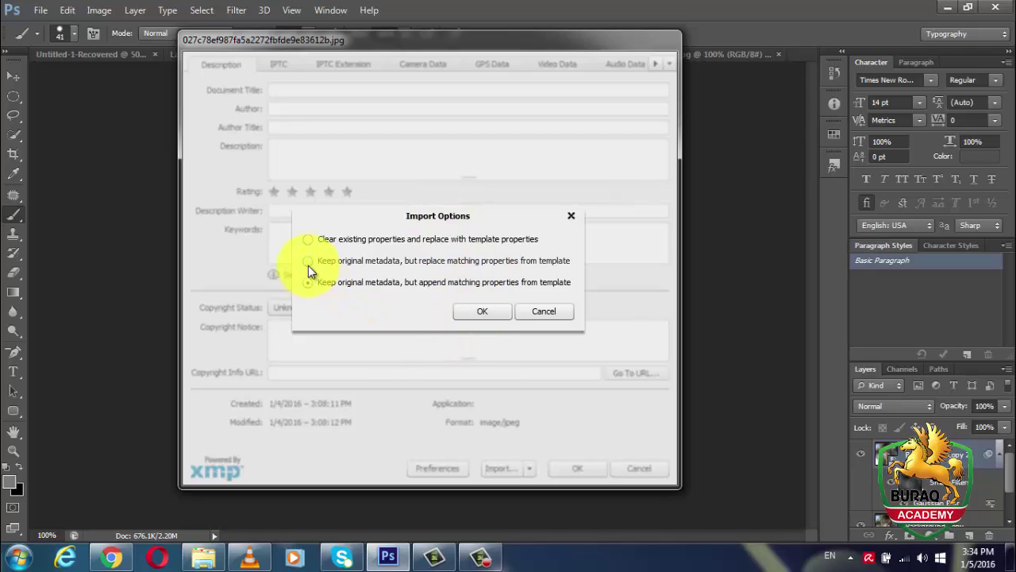
left_click(486, 315)
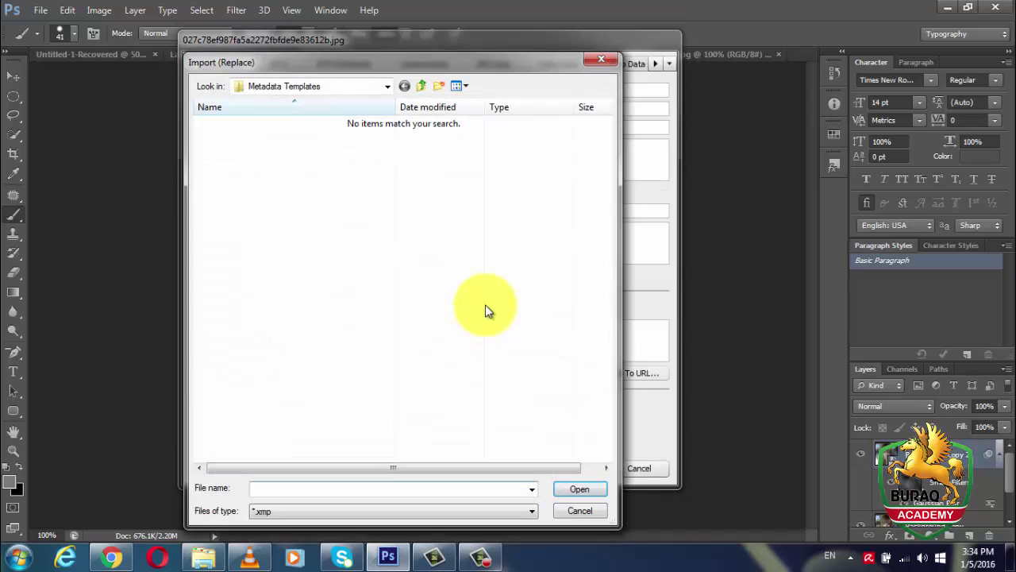
left_click(389, 89)
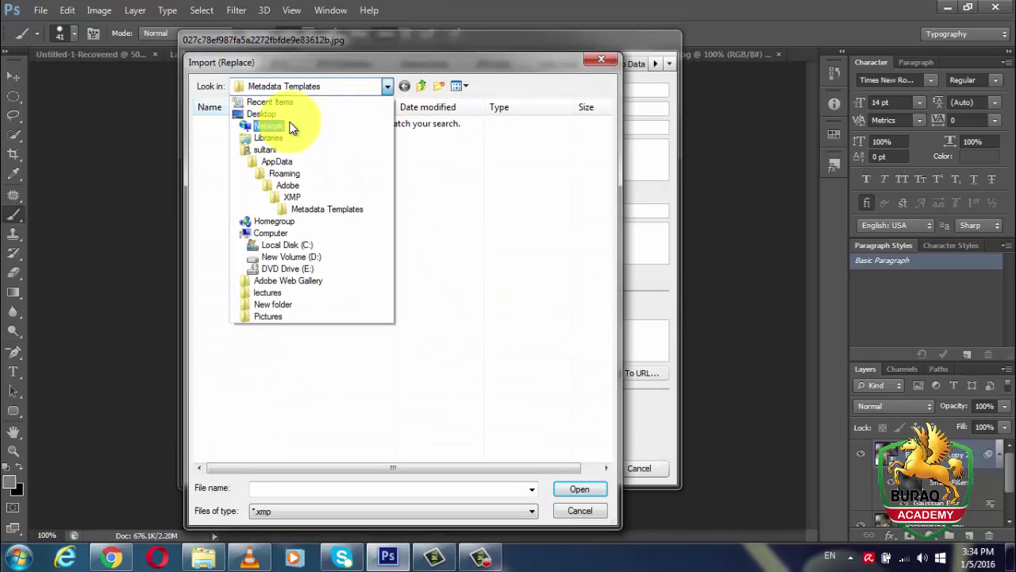
left_click(294, 118)
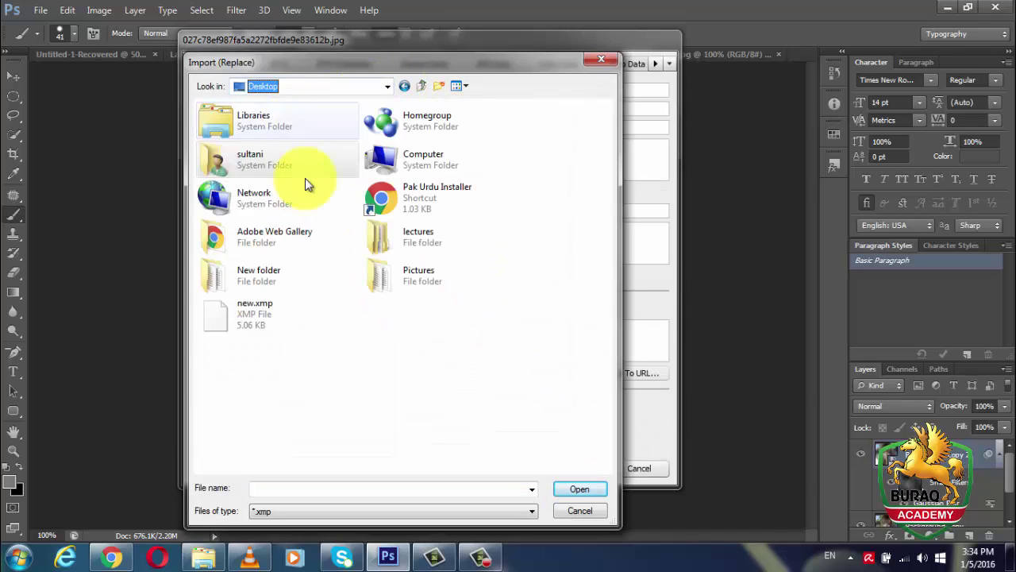
left_click(249, 312)
left_click(580, 488)
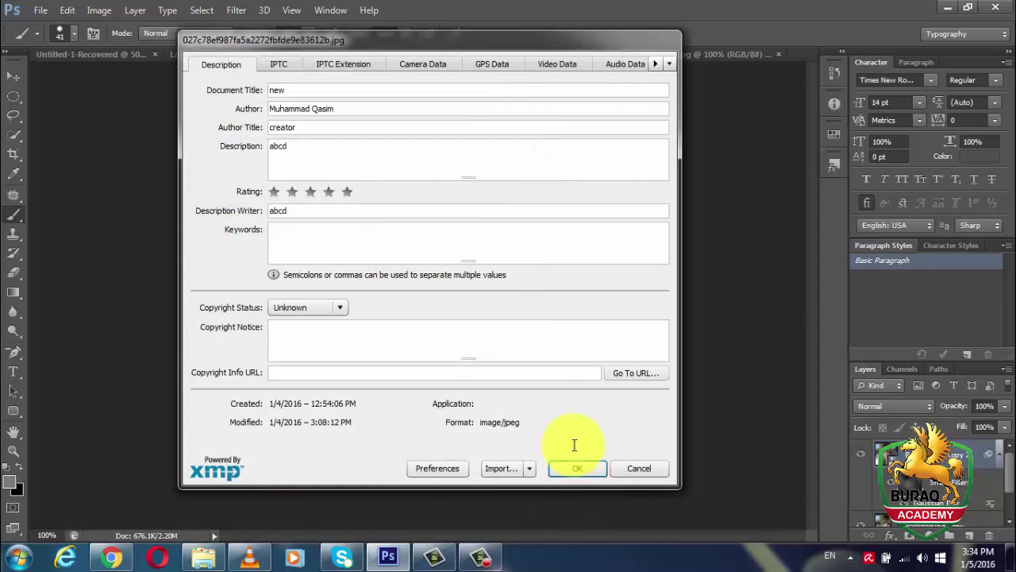
Review the imported Description fields of the portrait, from Description Writer back up to Document Title
left_click(296, 211)
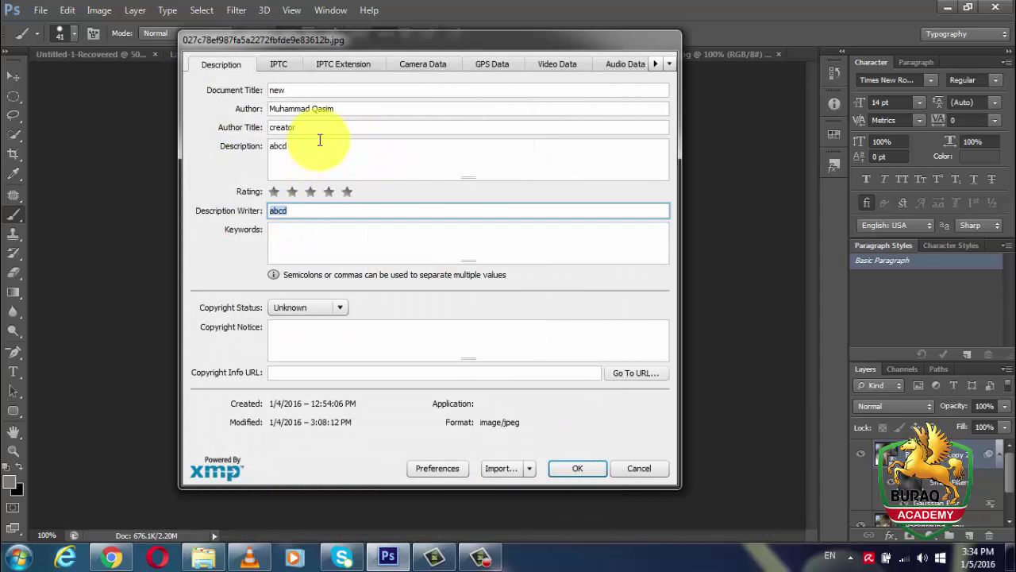
key("shift+Tab")
key("shift+Tab")
key("shift+Tab")
key("shift+Tab")
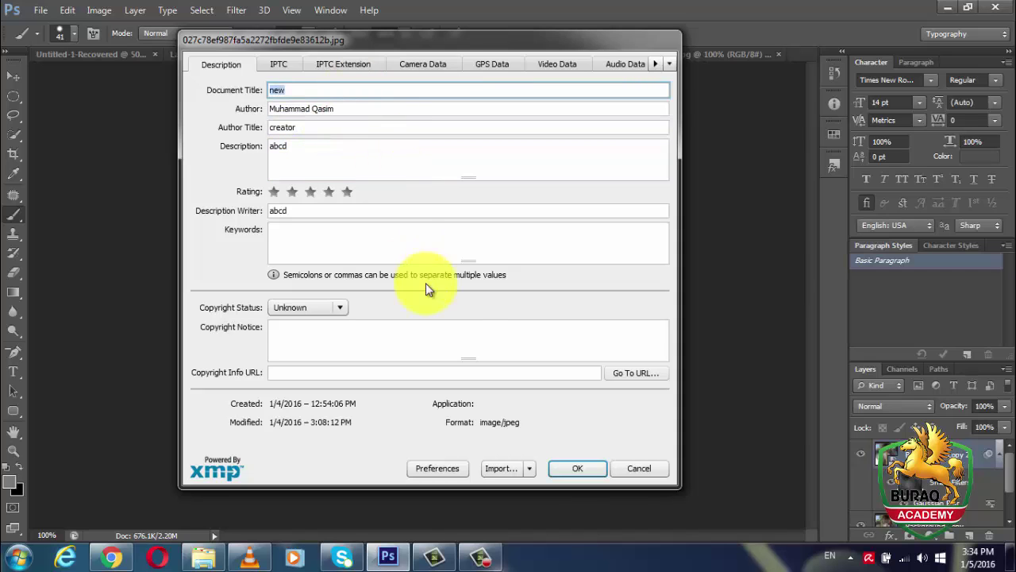
Accept the portrait's File Info changes and browse the Downloads folder in Adobe Bridge with the Metadata workspace, dismissing the product improvement offer
left_click(578, 468)
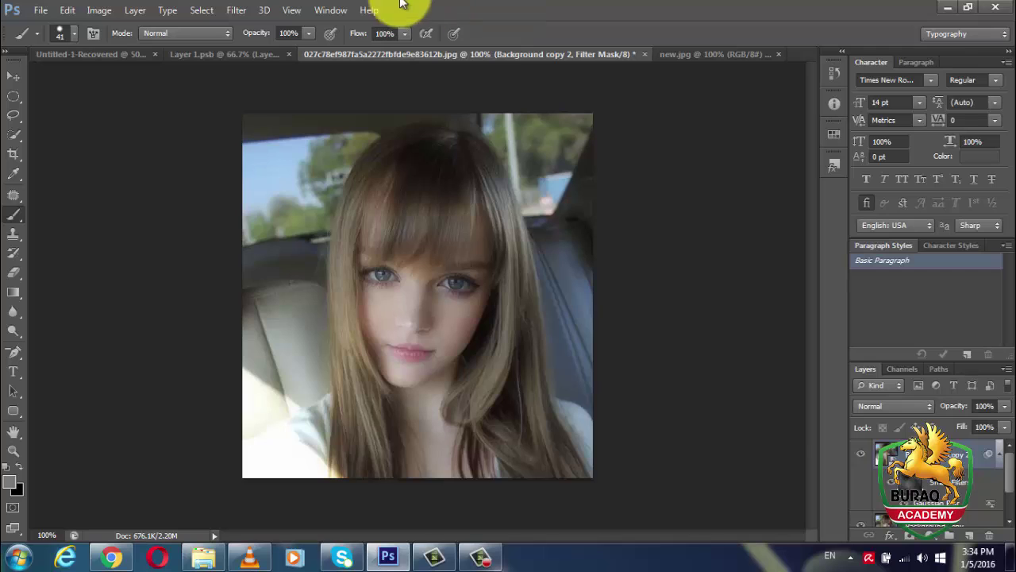
left_click(39, 11)
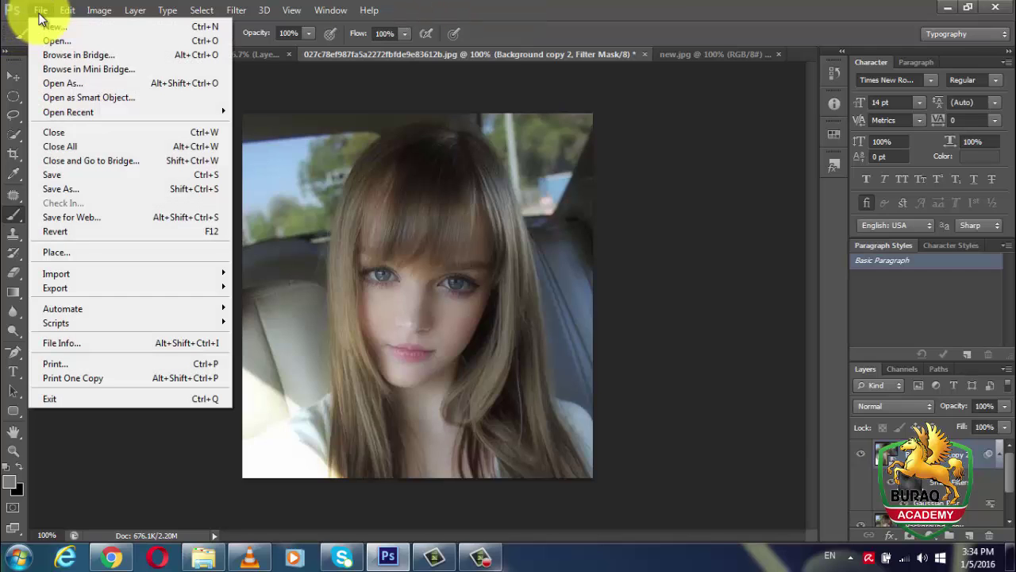
left_click(115, 56)
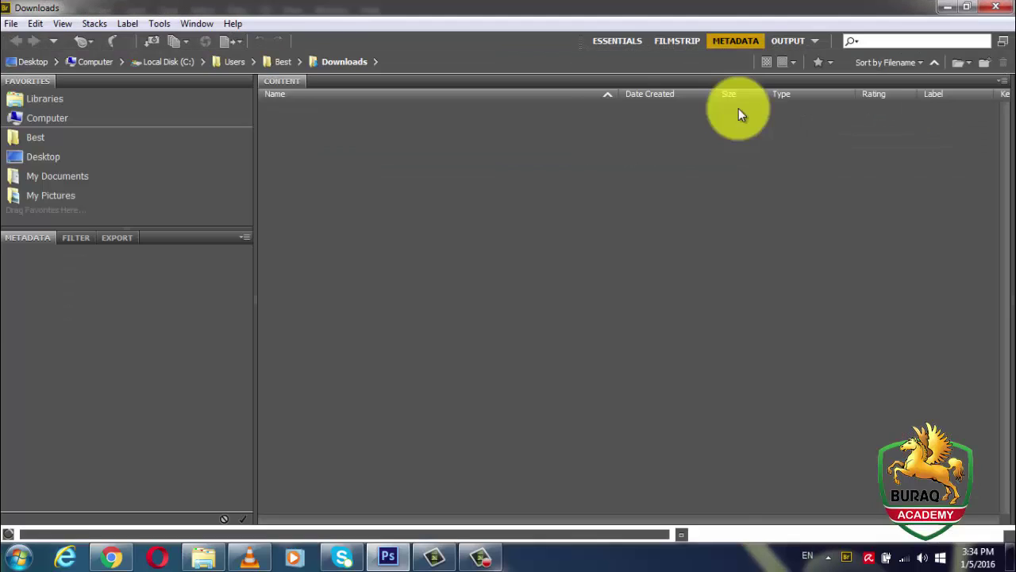
left_click(737, 41)
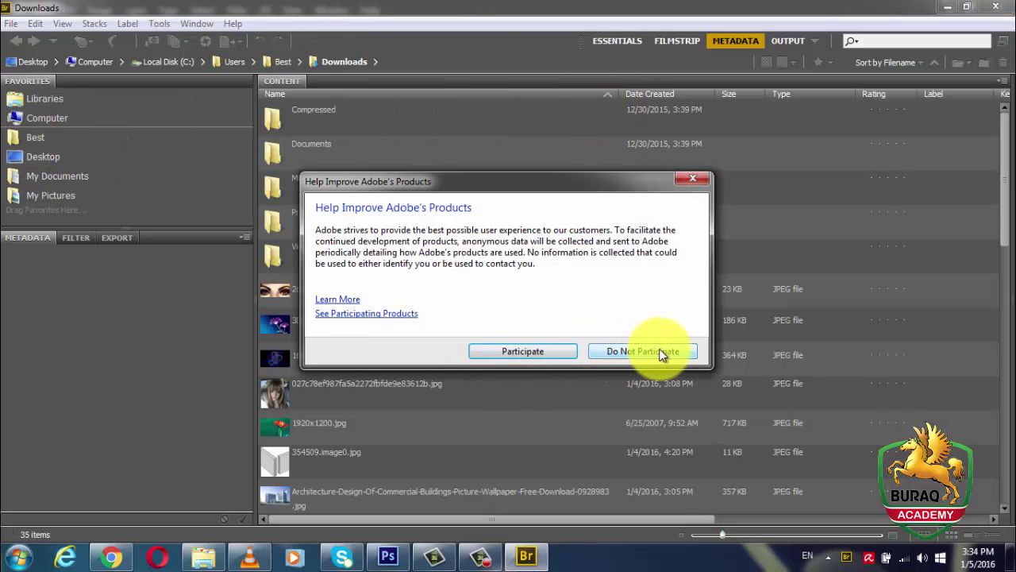
left_click(690, 180)
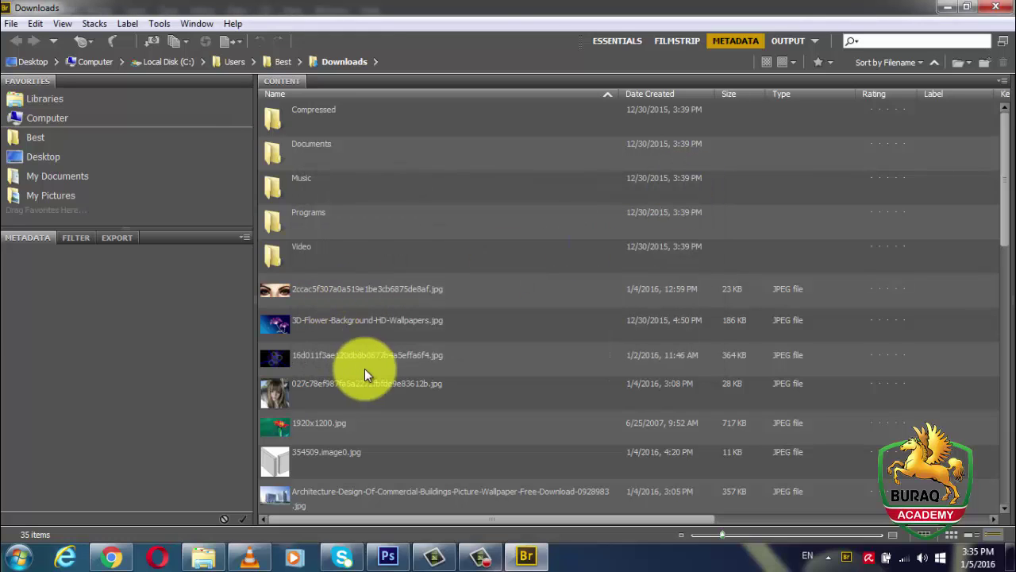
Select 3D-Flower-Background-HD-Wallpapers.jpg and review its metadata and the file list's columns through to Color Profile
left_click(326, 111)
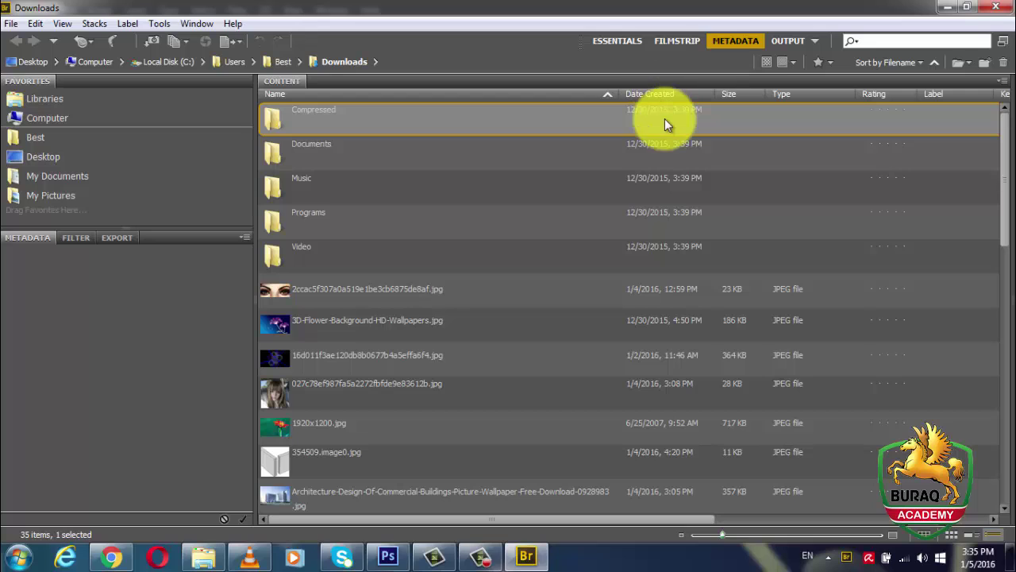
left_click(325, 303)
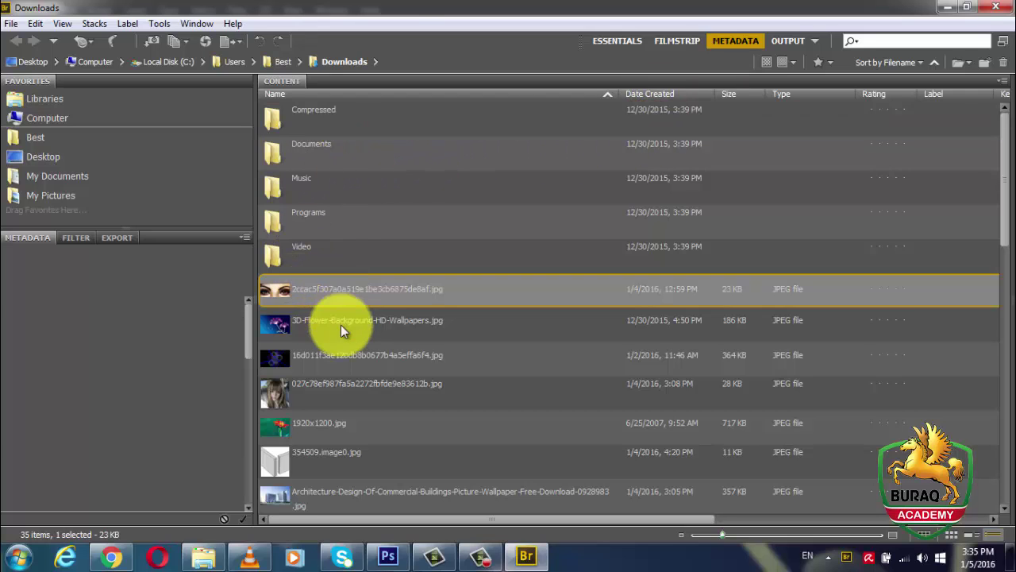
left_click(340, 325)
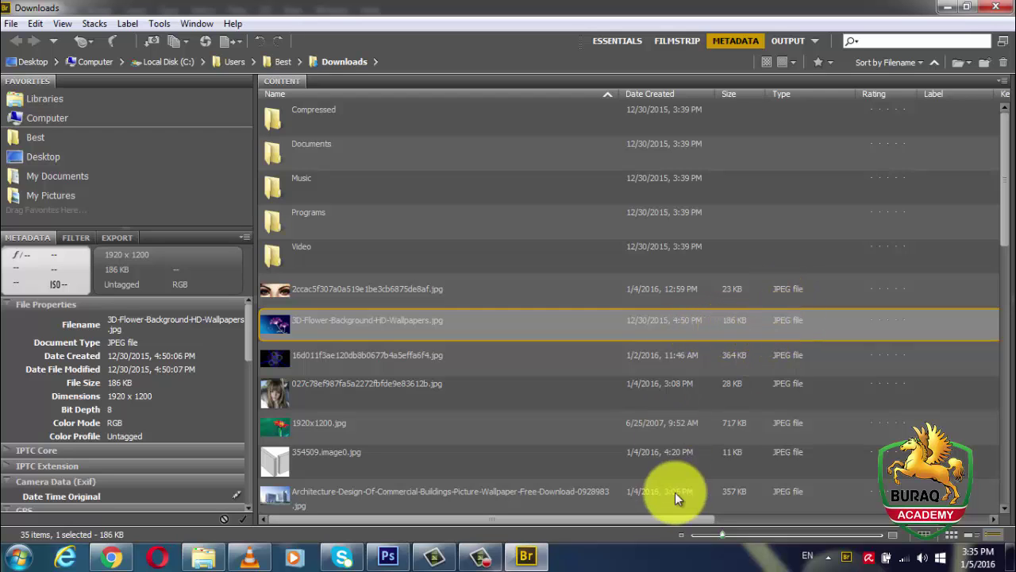
left_click_drag(675, 522, 919, 522)
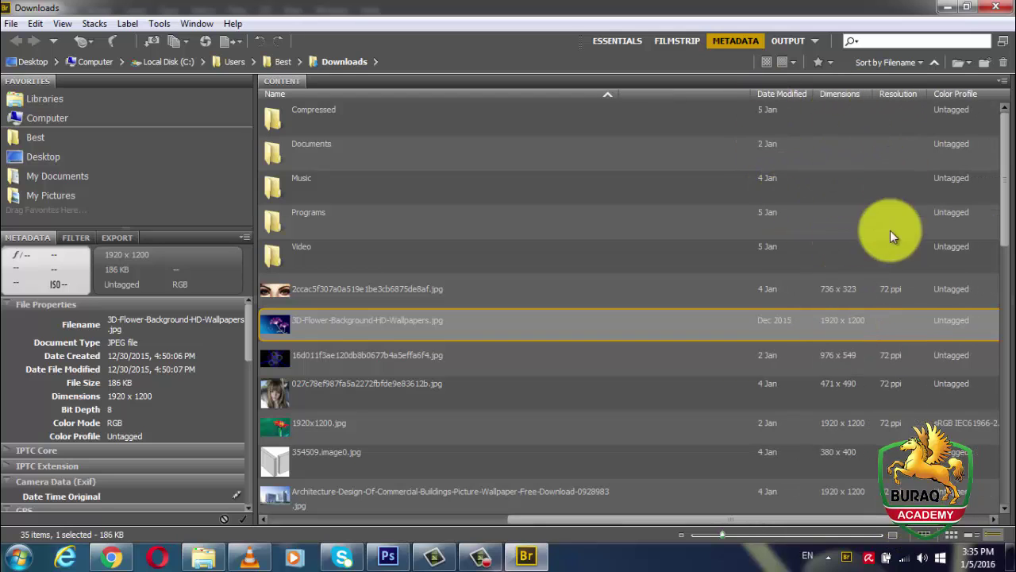
left_click(939, 520)
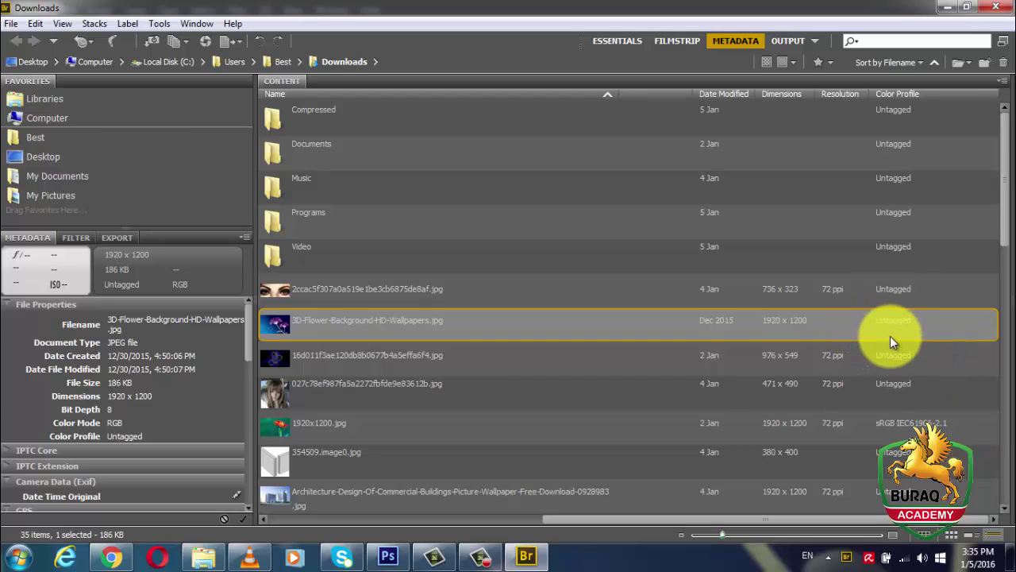
left_click_drag(857, 519, 534, 519)
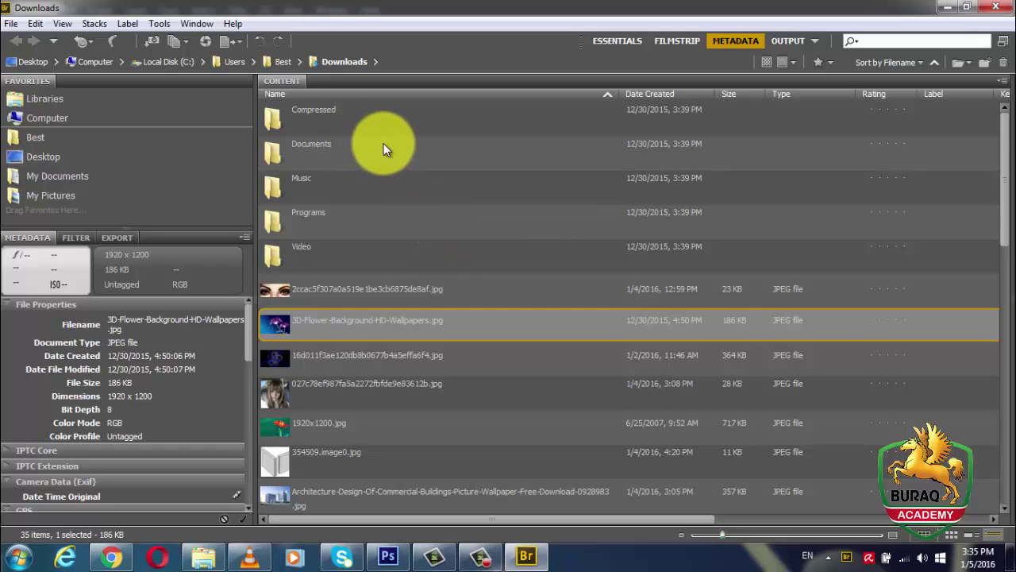
Switch to the Output workspace in PDF mode and look through the available templates, keeping 2*2 Cells
left_click(788, 41)
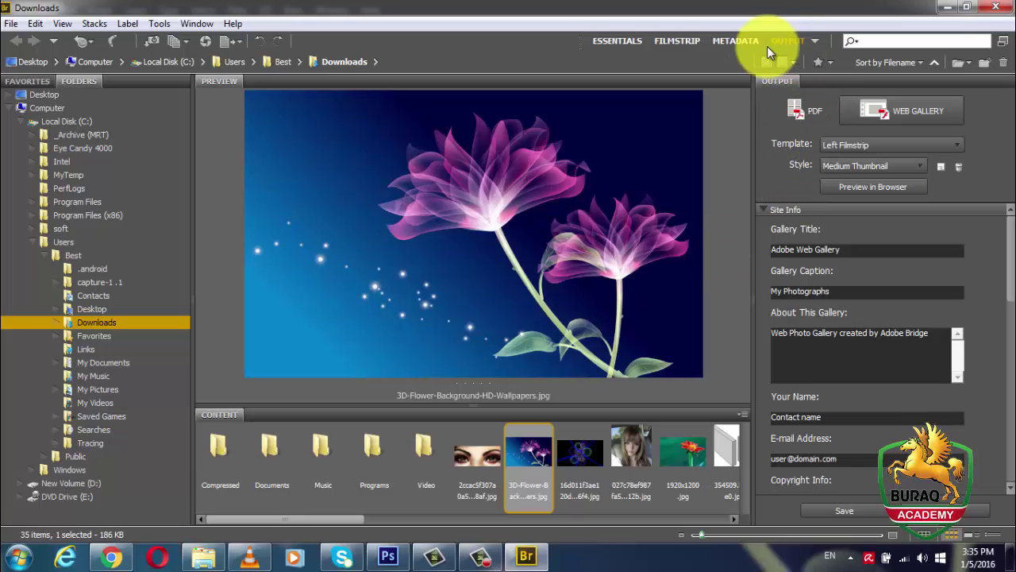
left_click(804, 112)
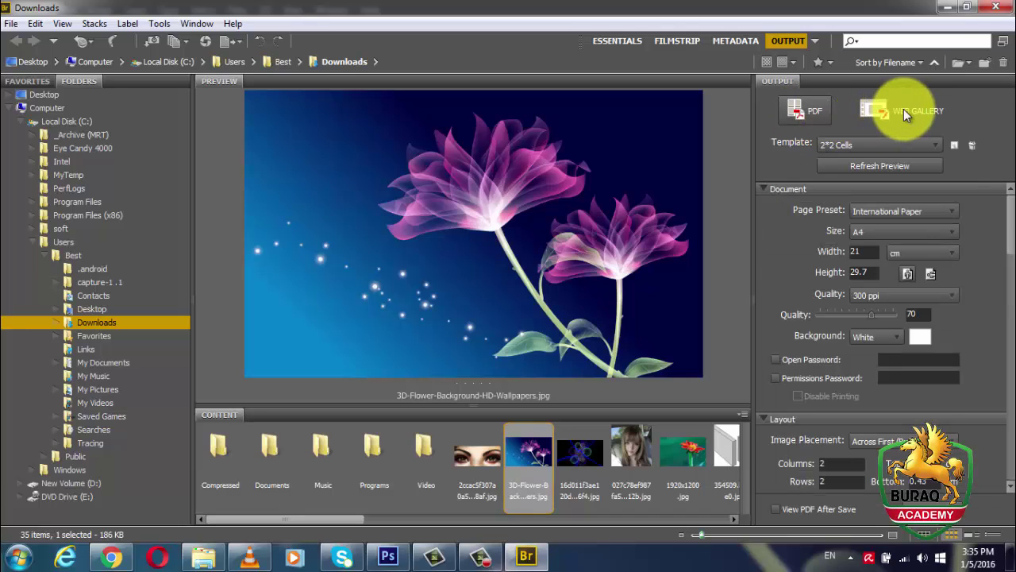
left_click(865, 149)
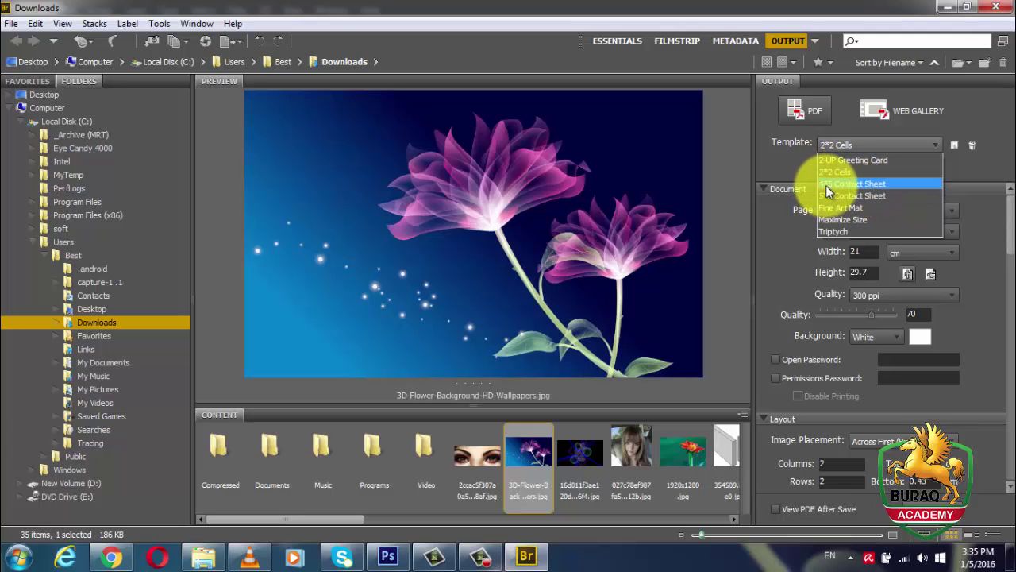
left_click(976, 162)
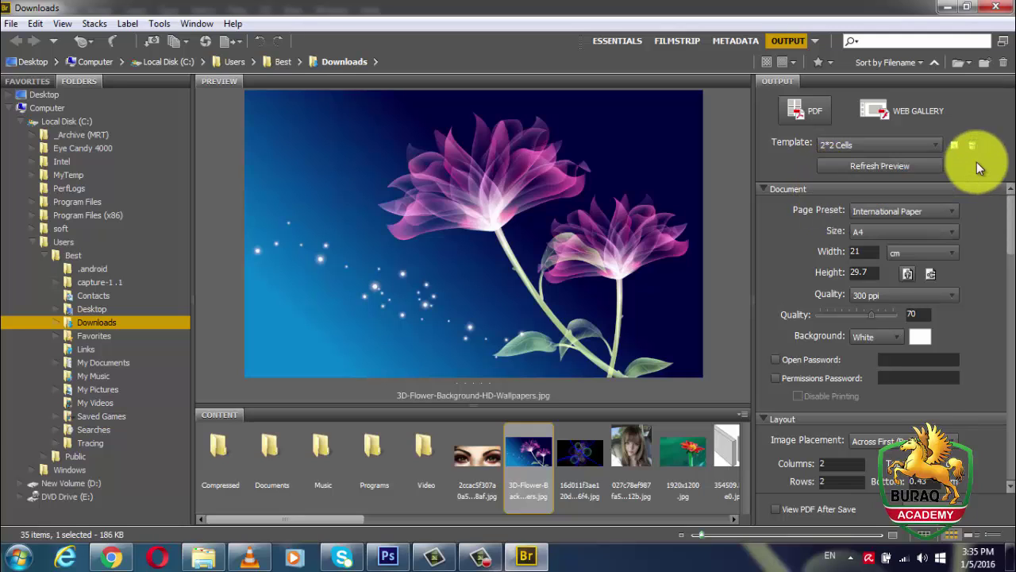
Examine the PDF document's Page Preset and Size options and its Width and Height fields
left_click(900, 210)
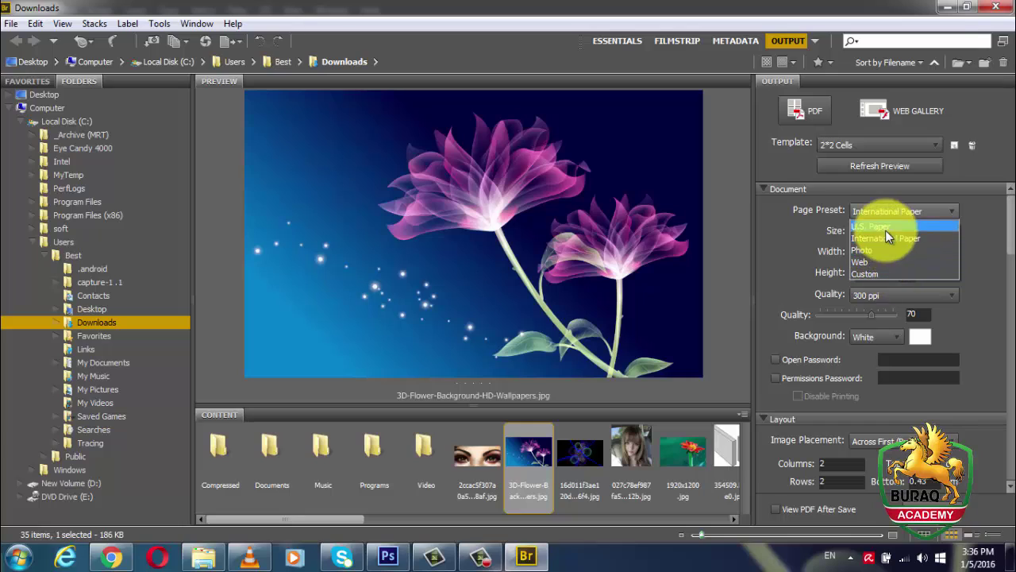
left_click(977, 236)
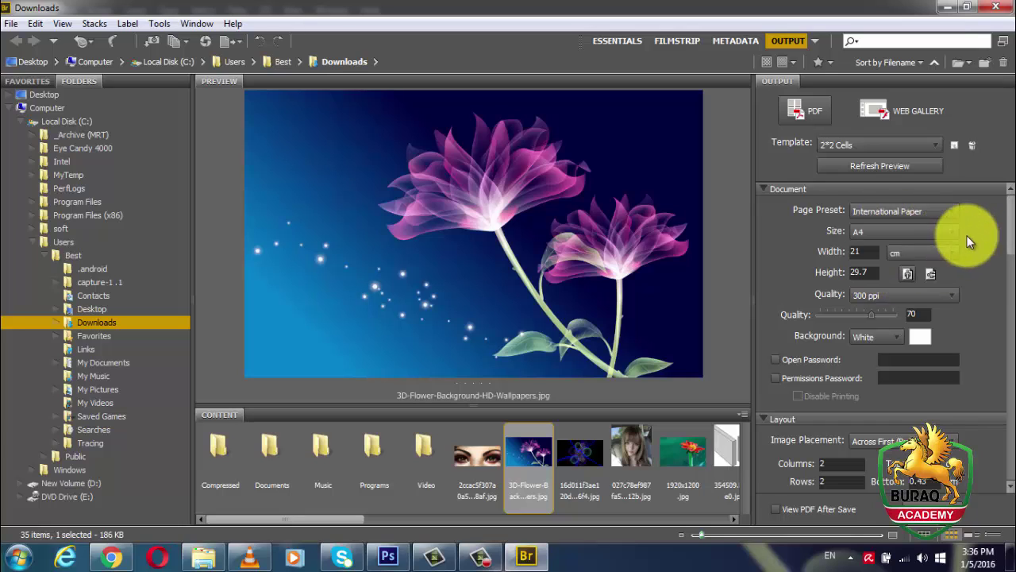
left_click(884, 231)
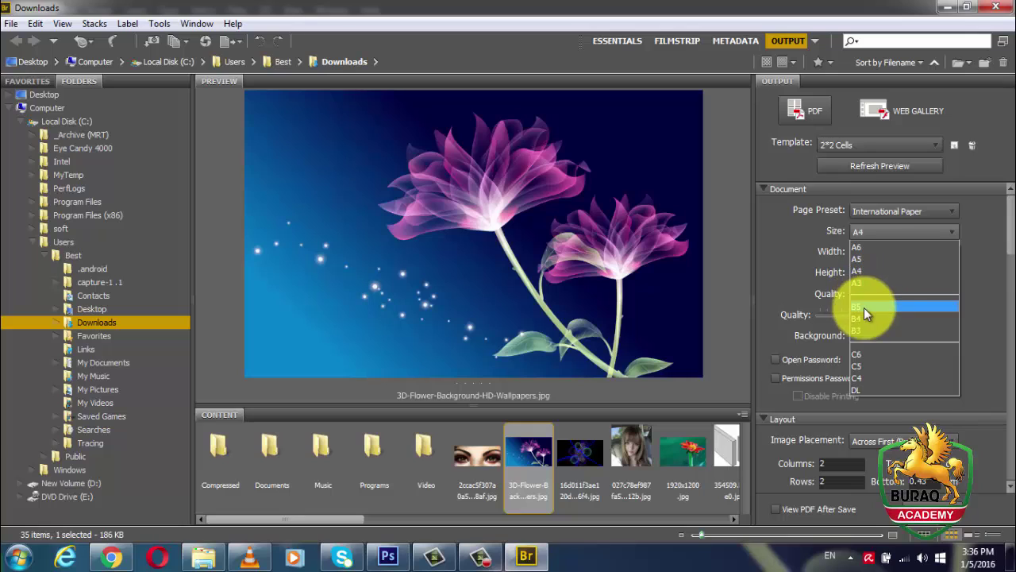
left_click(980, 272)
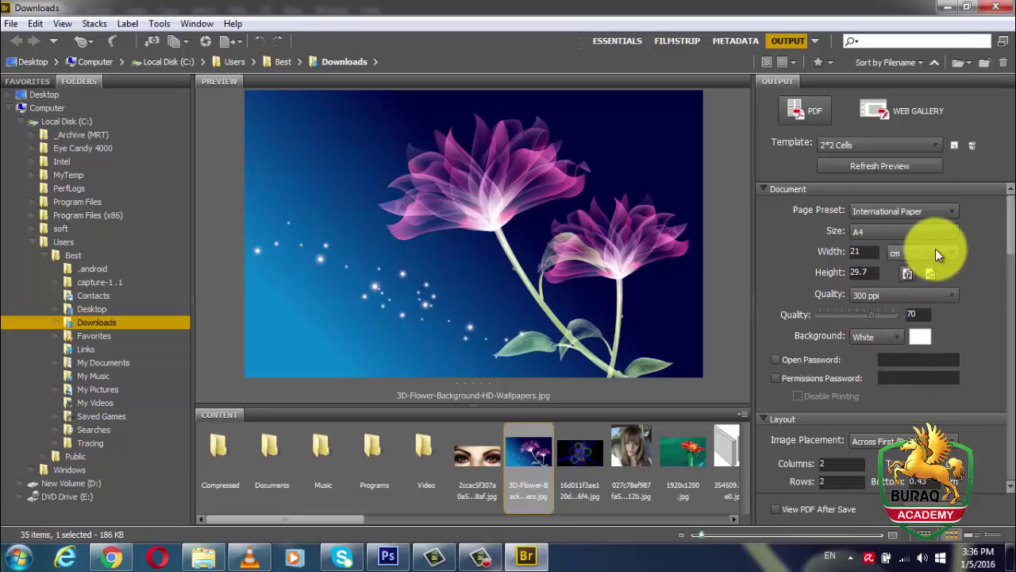
left_click(859, 252)
left_click(863, 272)
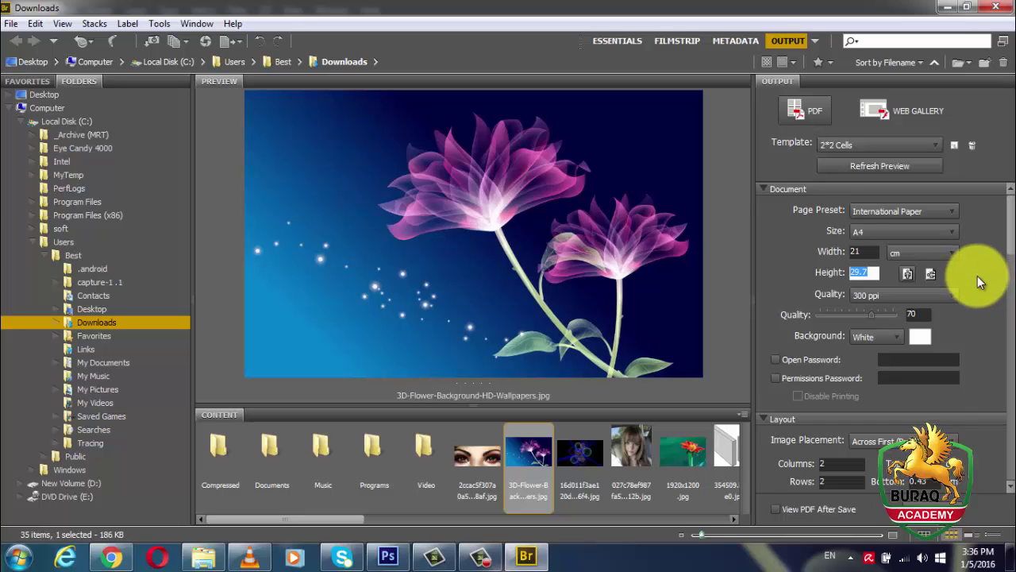
Try Full as the PDF quality, return it to 300 ppi, and set the quality level to 76
left_click(870, 293)
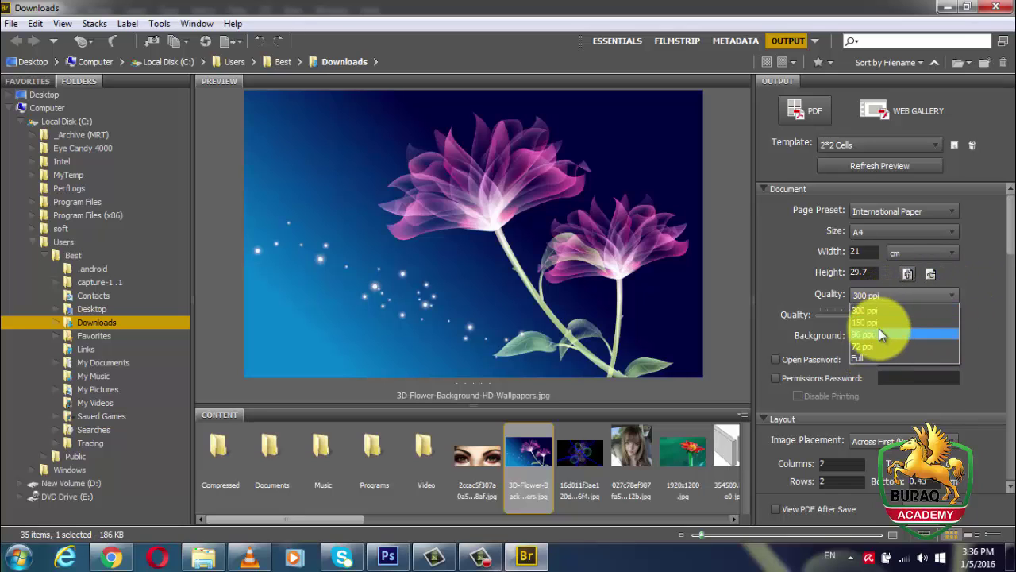
left_click(872, 358)
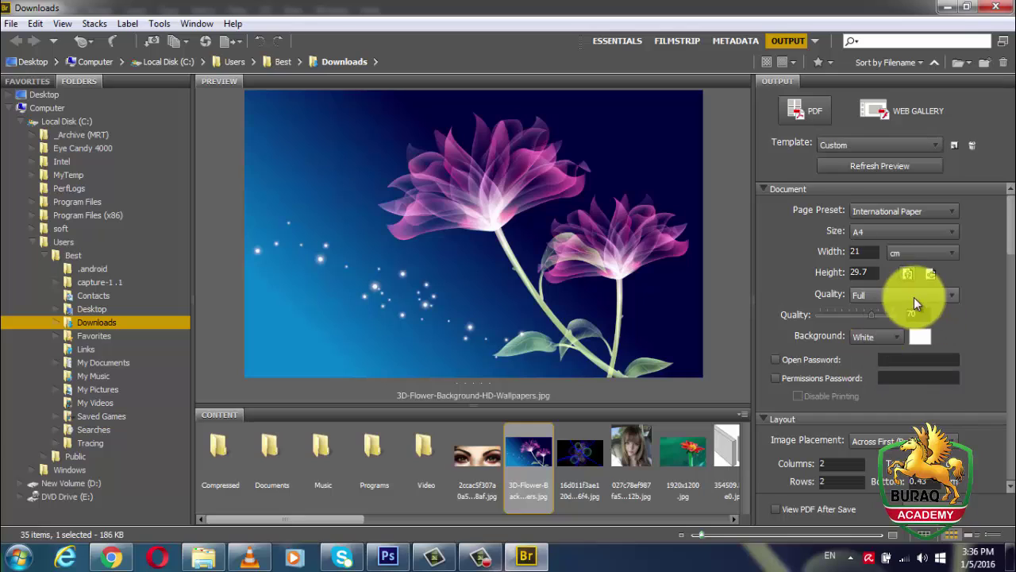
left_click(899, 296)
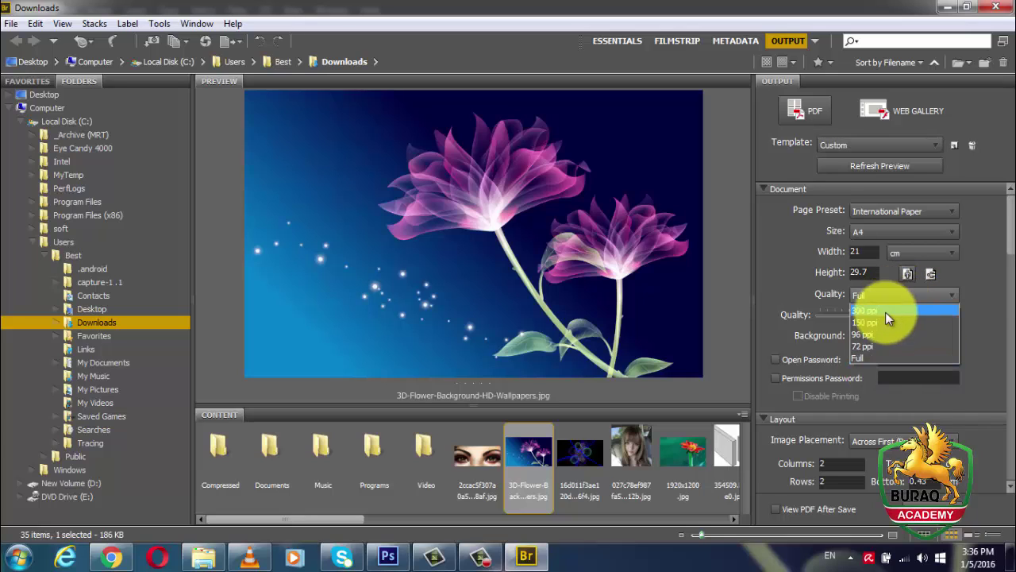
left_click(885, 312)
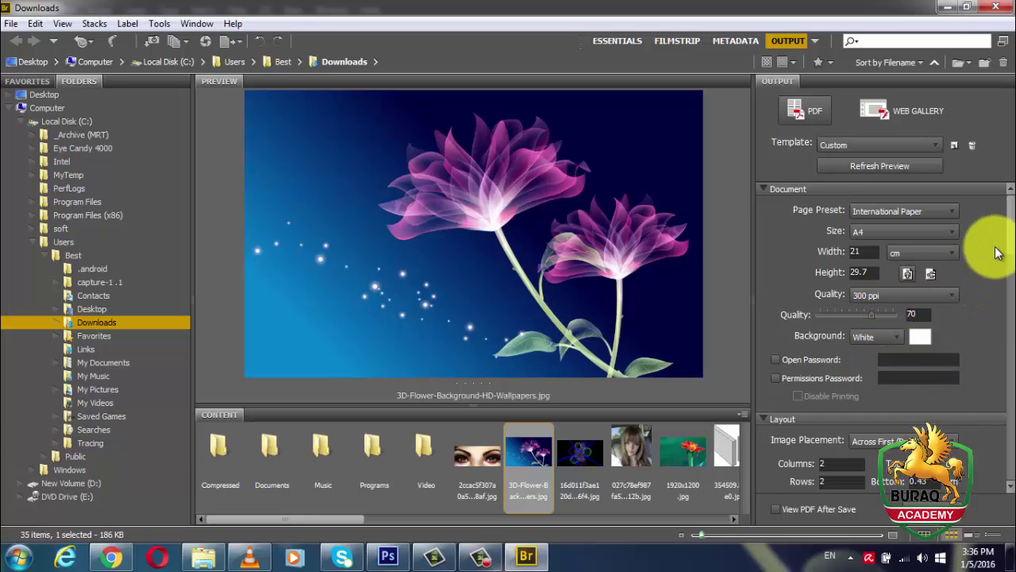
mouse_move(871, 313)
left_mouse_down()
mouse_move(887, 313)
mouse_move(857, 315)
mouse_move(874, 319)
left_mouse_up()
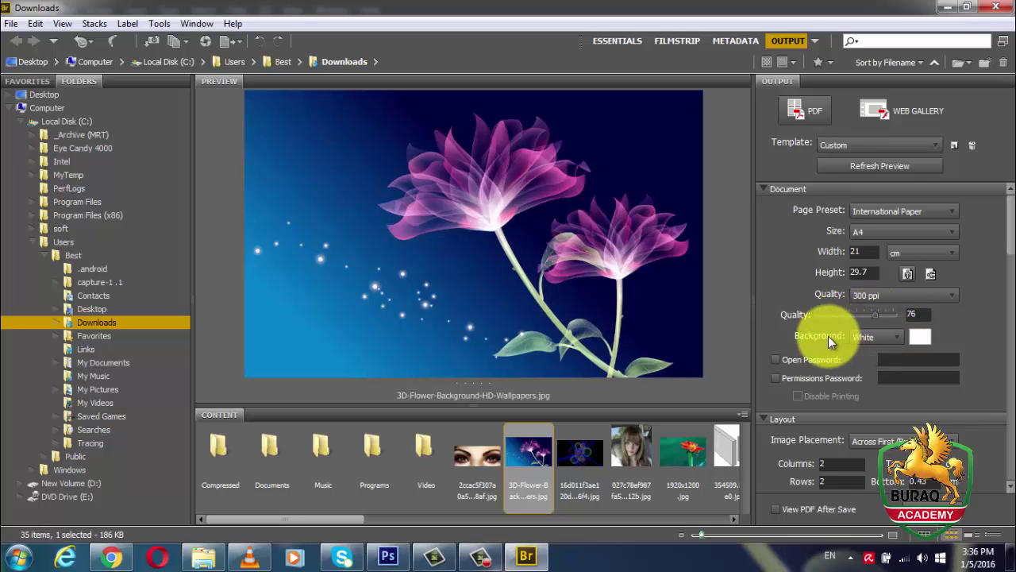
Examine the PDF's Background color choices and its Open Password and Permissions Password options
left_click(873, 336)
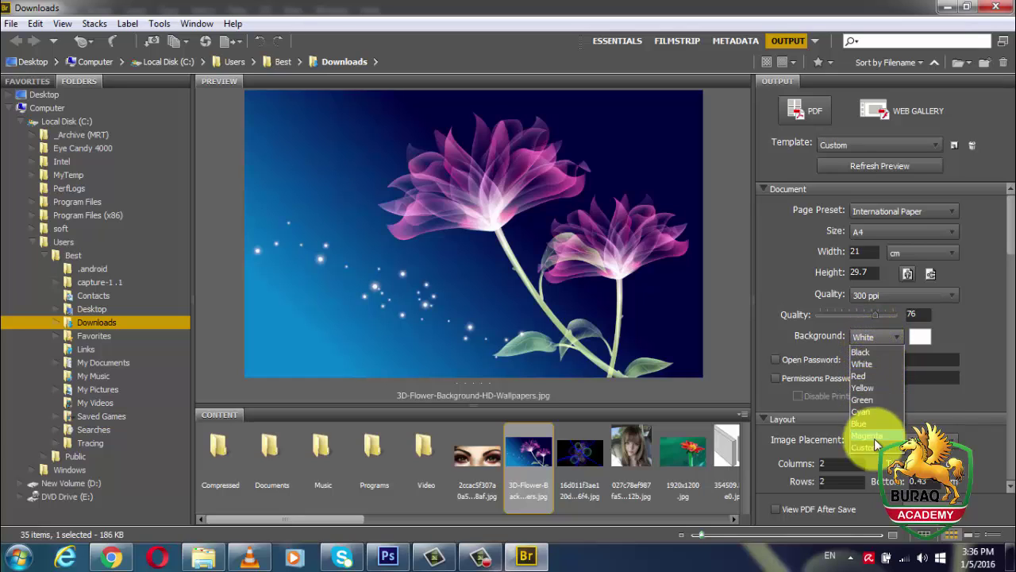
left_click(962, 308)
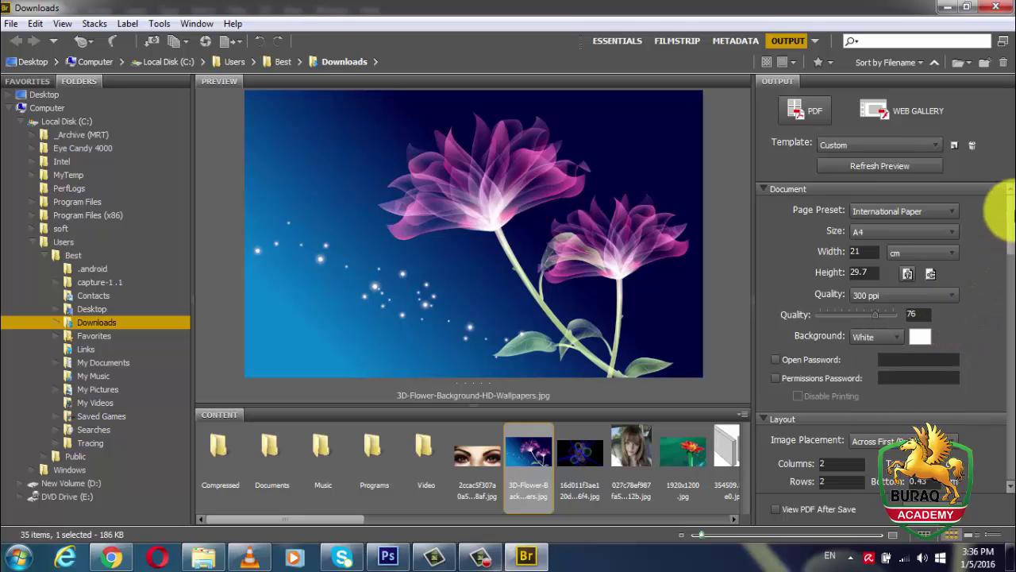
scroll(1013, 233, "down", 1)
scroll(1012, 233, "down", 3)
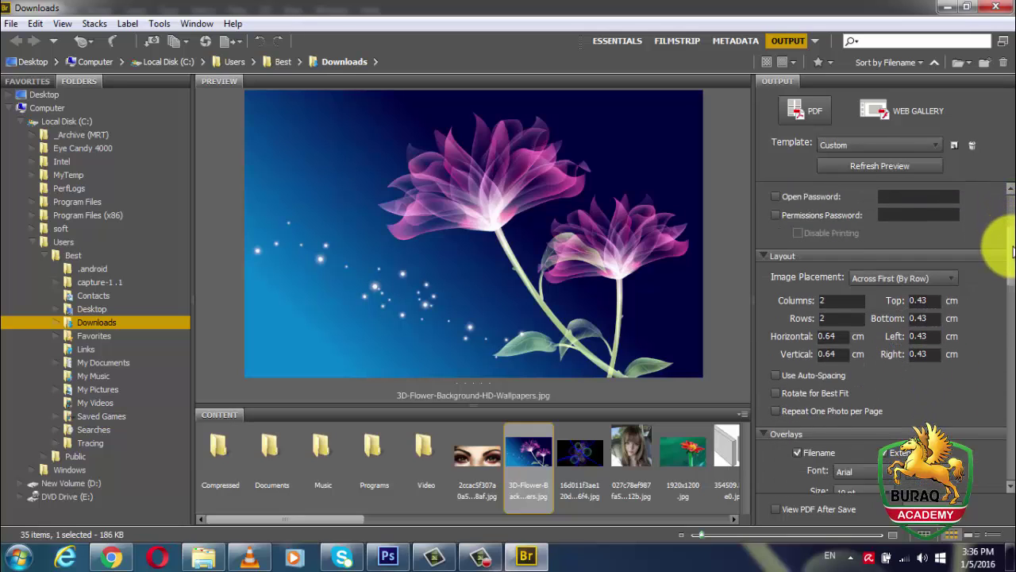
left_click(776, 219)
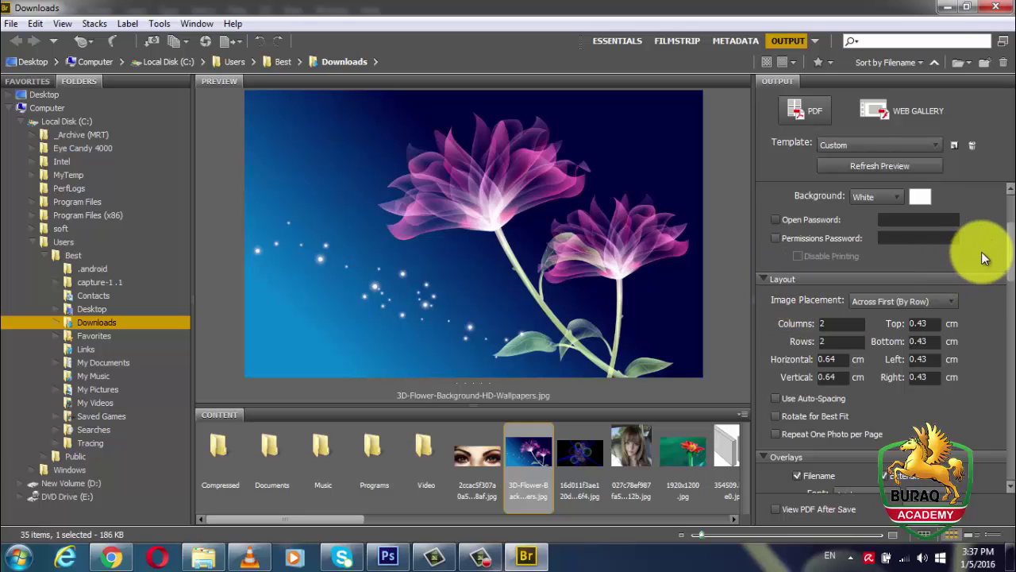
Examine the PDF's Layout columns, rows and spacing, followed by its Overlays, page number and Header settings
left_click(845, 324)
left_click(840, 341)
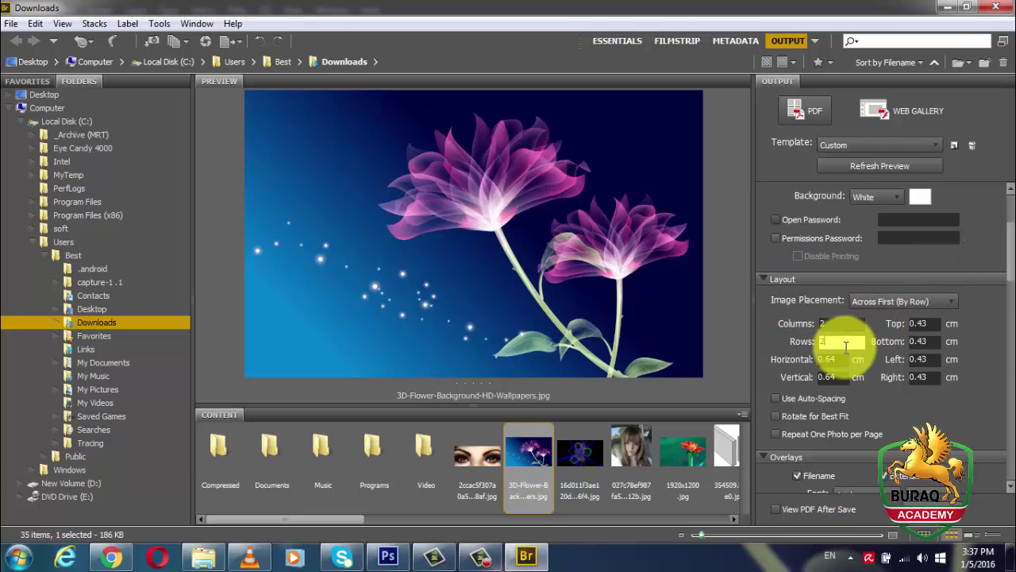
scroll(1005, 262, "down", 1)
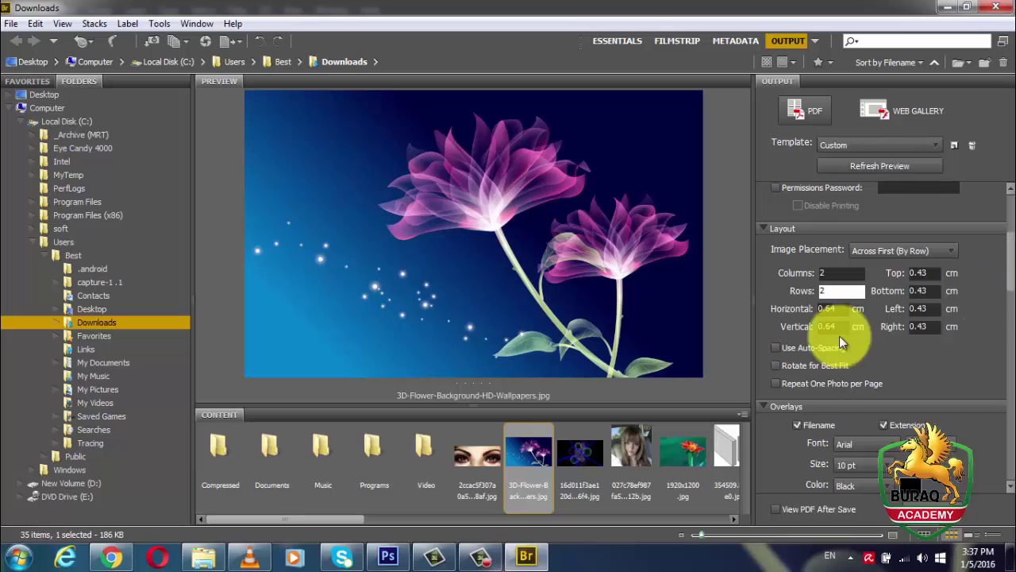
scroll(1002, 274, "down", 2)
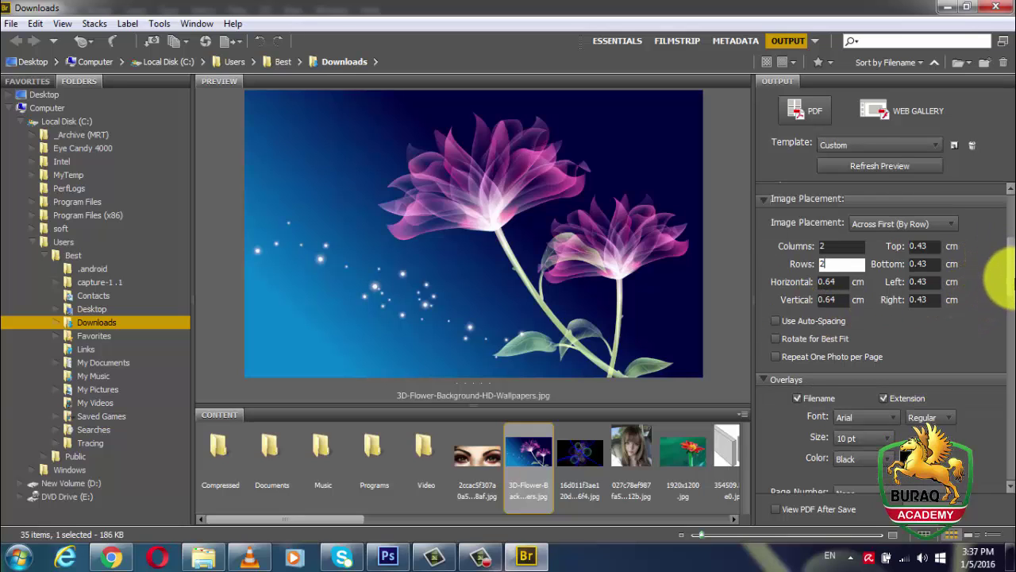
scroll(1004, 284, "down", 1)
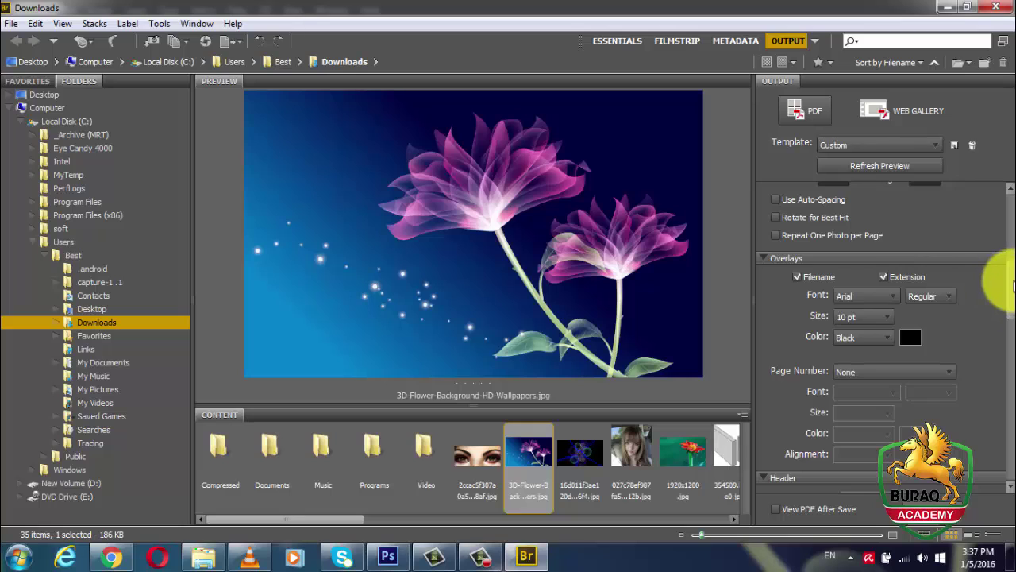
scroll(1006, 293, "down", 1)
scroll(1012, 294, "down", 1)
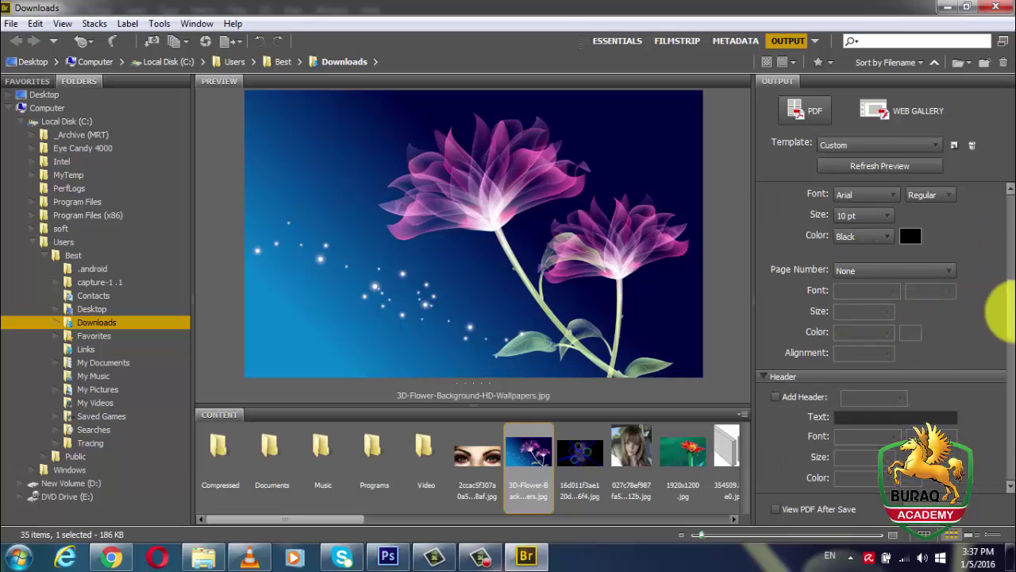
scroll(1014, 310, "down", 3)
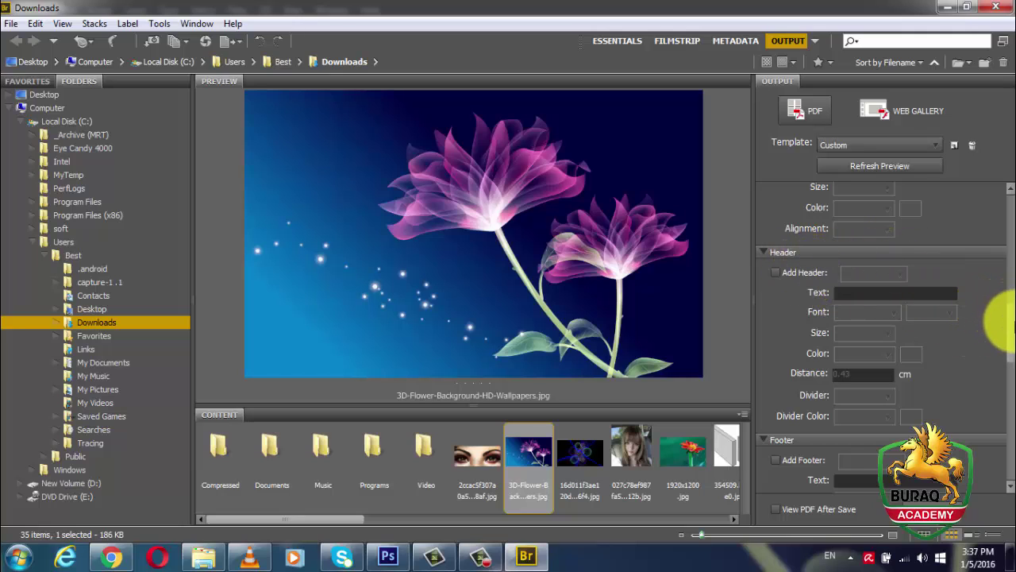
Save the flower image's PDF contact sheet to the Desktop as image, passing over the remaining Watermark options
left_click_drag(1012, 318, 1012, 459)
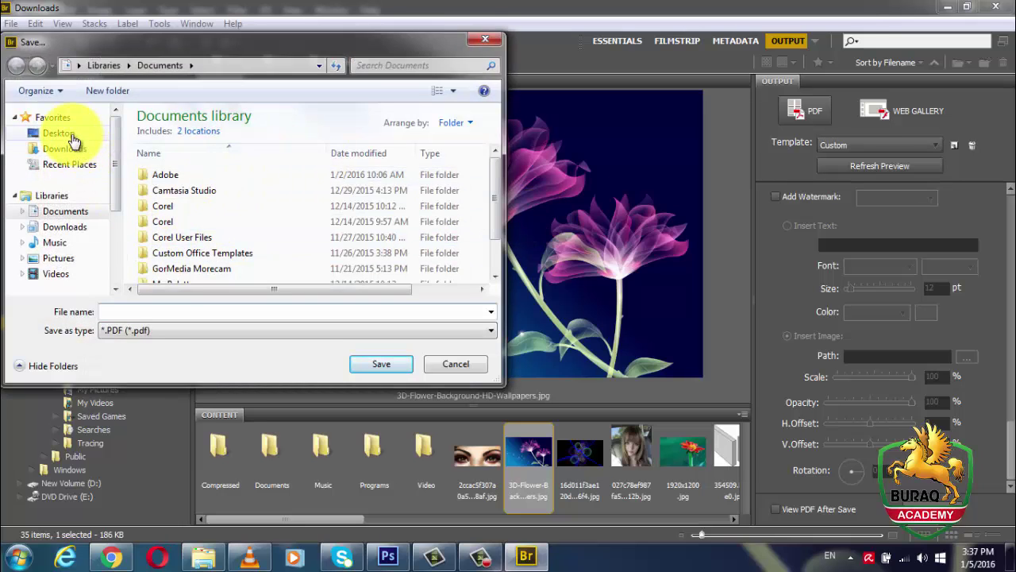
left_click(70, 137)
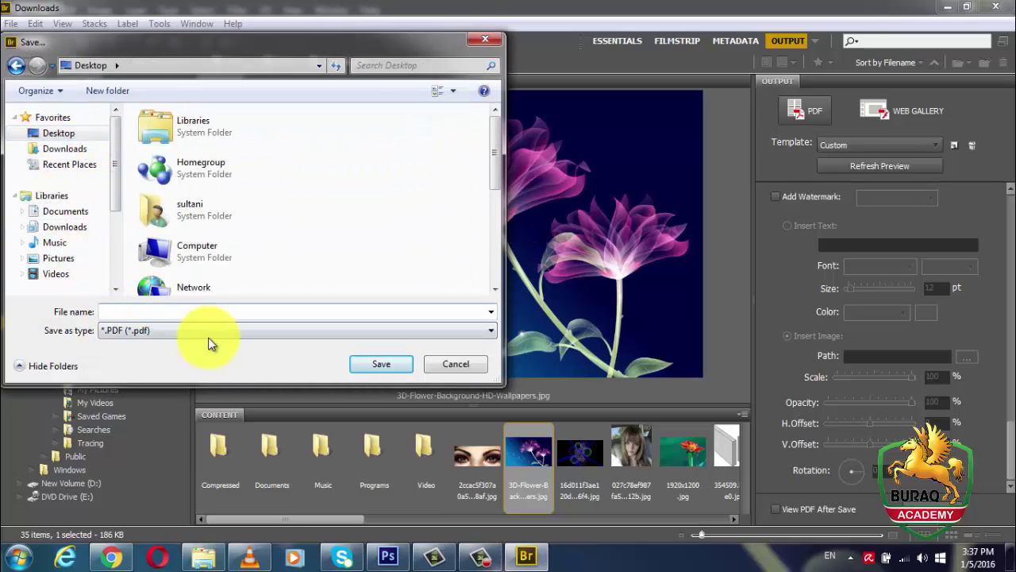
type("image")
left_click(380, 365)
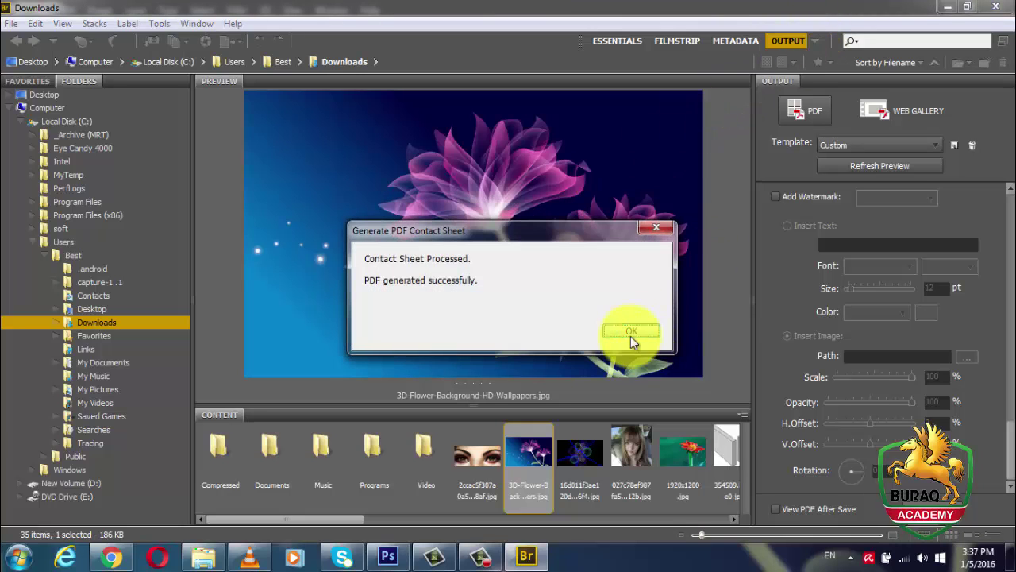
left_click(630, 336)
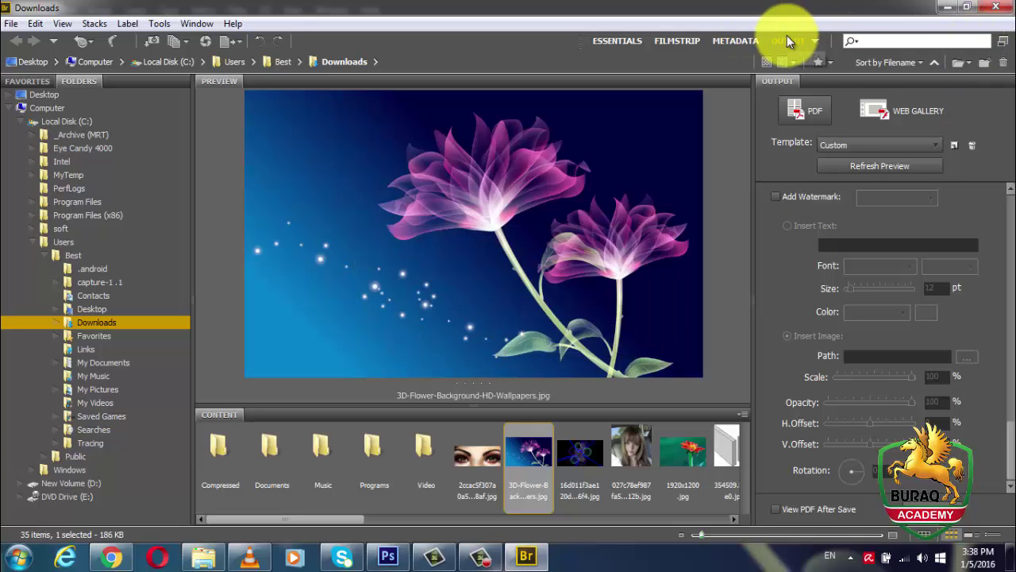
Switch the output to Web Gallery and choose the Standard template
left_click(903, 108)
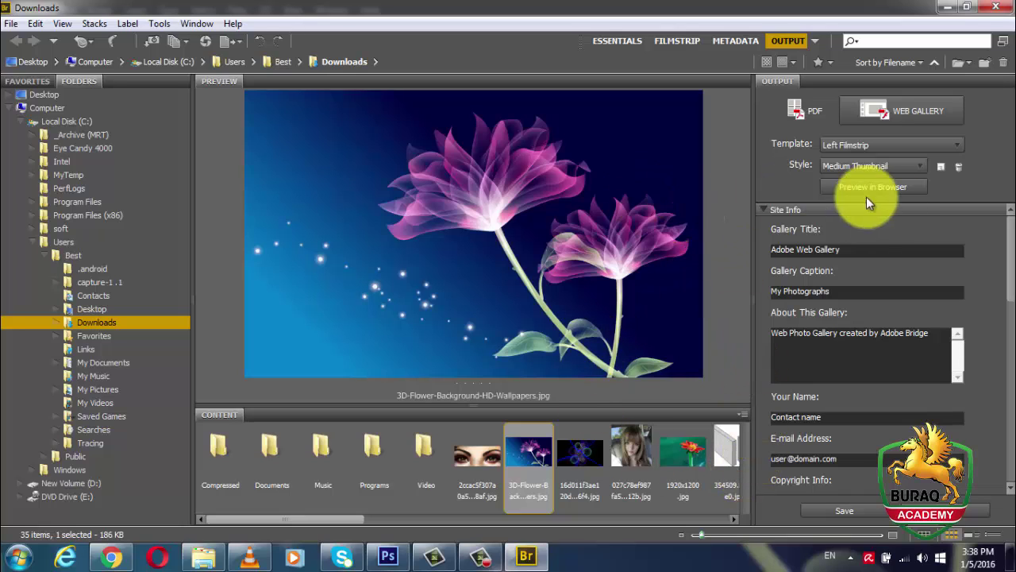
left_click(852, 147)
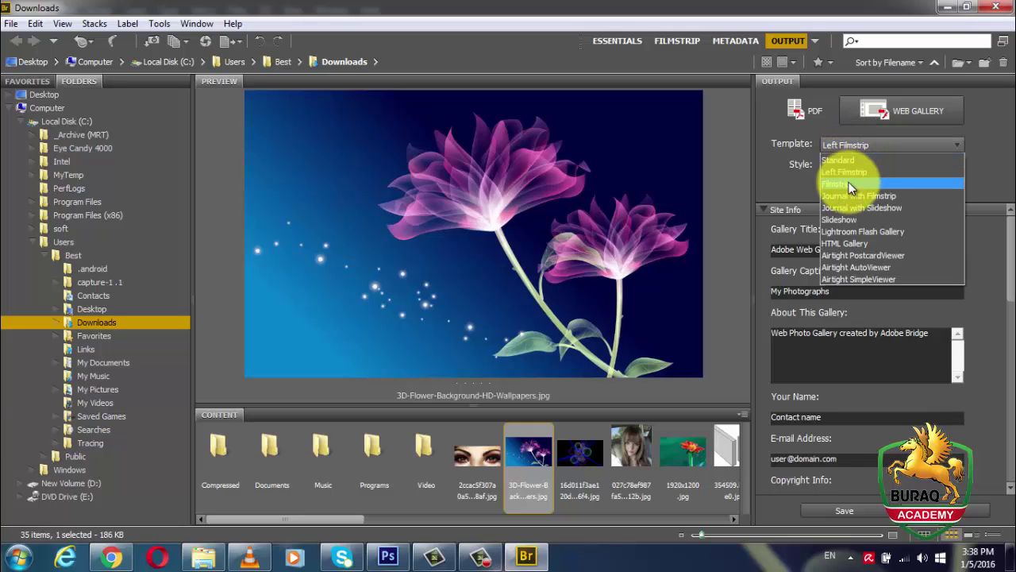
left_click(854, 160)
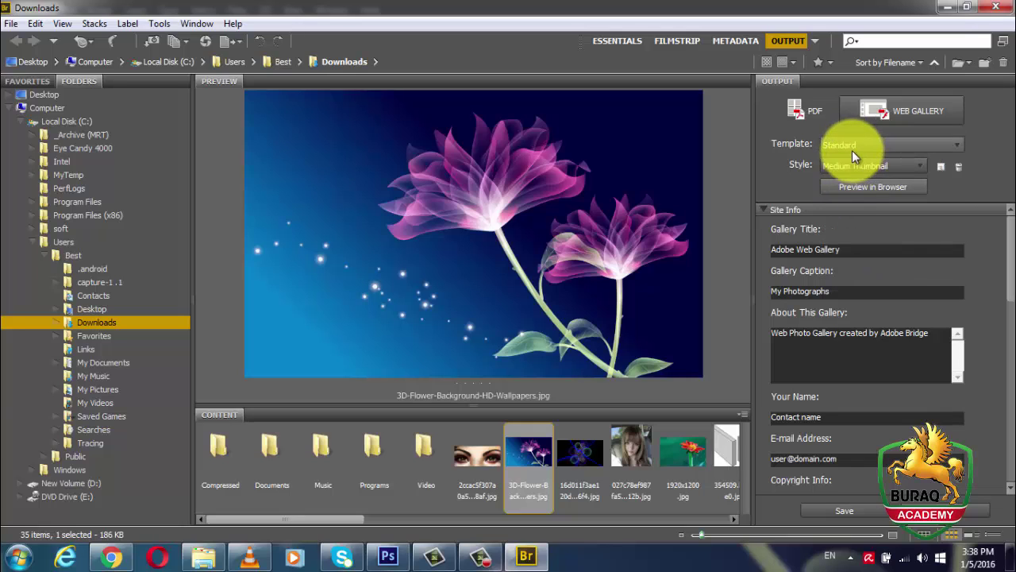
left_click(852, 148)
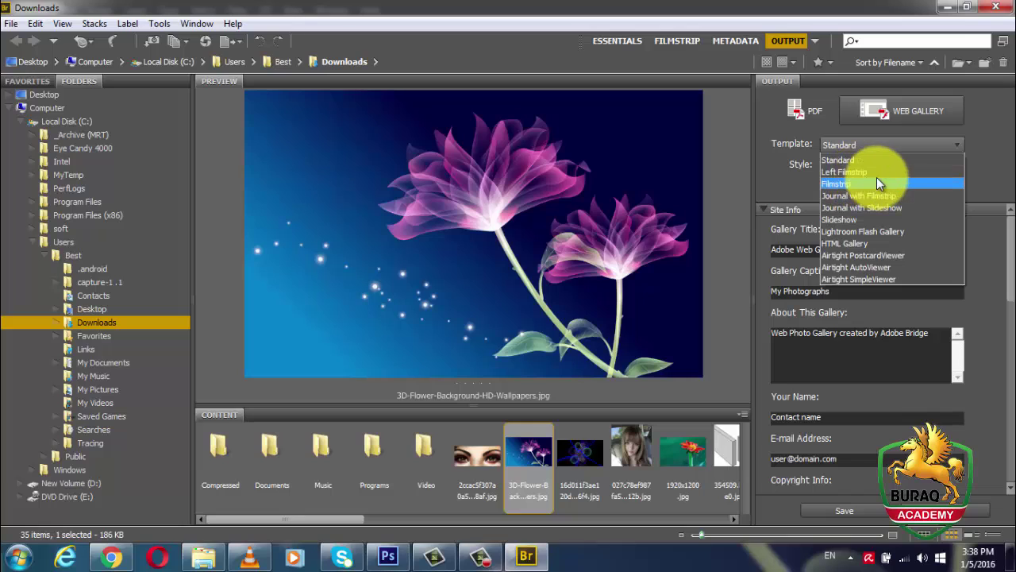
left_click(969, 179)
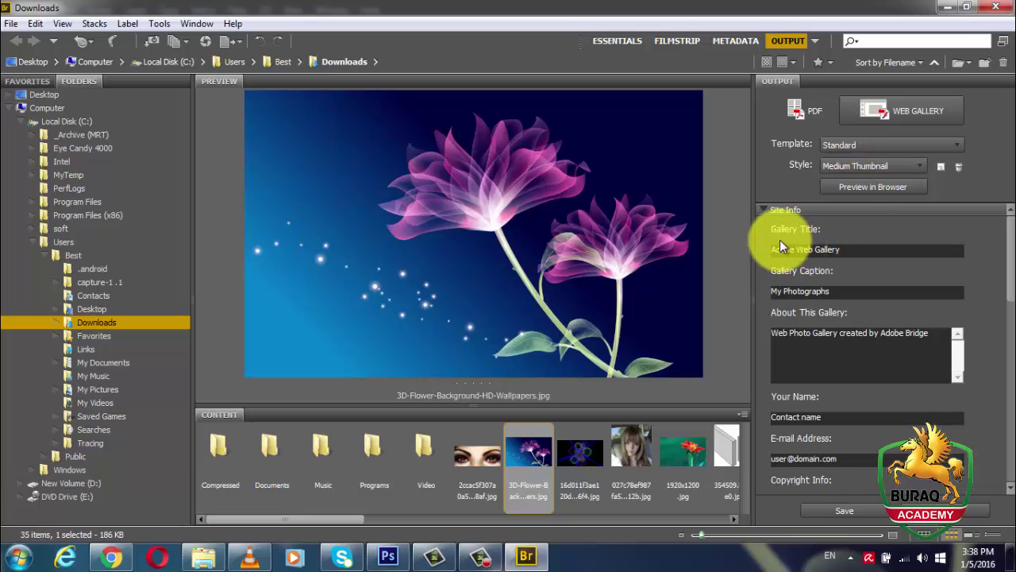
Examine the web gallery's Site Info fields, from Gallery Title and Caption through contact name and e-mail to Copyright Info
left_click(840, 249)
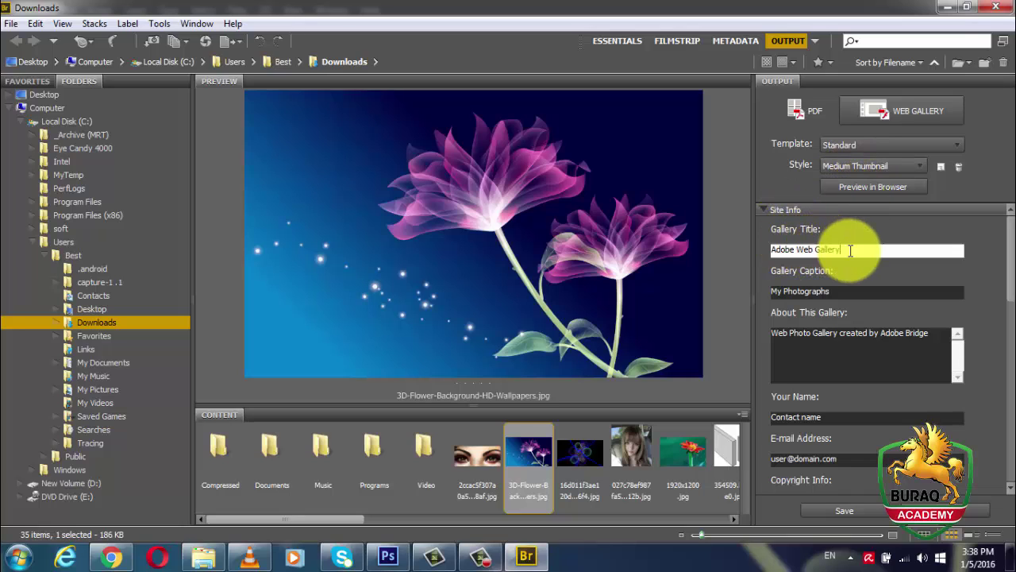
left_click(846, 292)
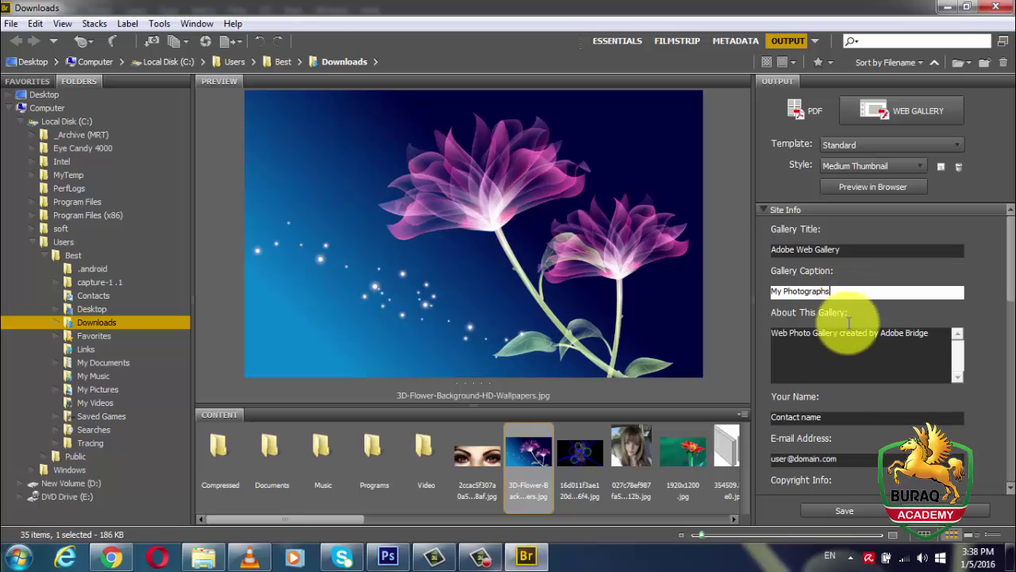
left_click(850, 367)
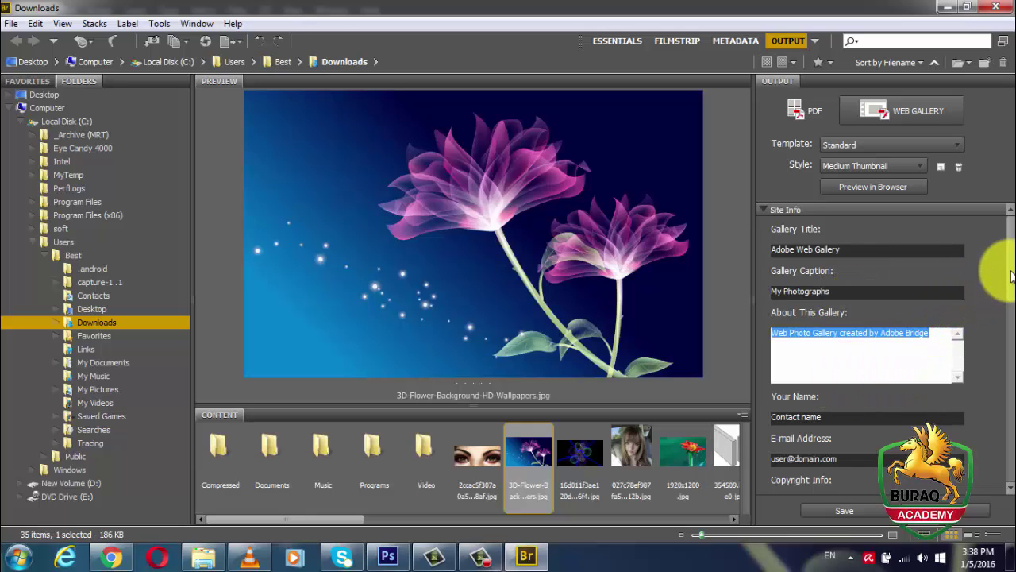
scroll(1010, 279, "down", 3)
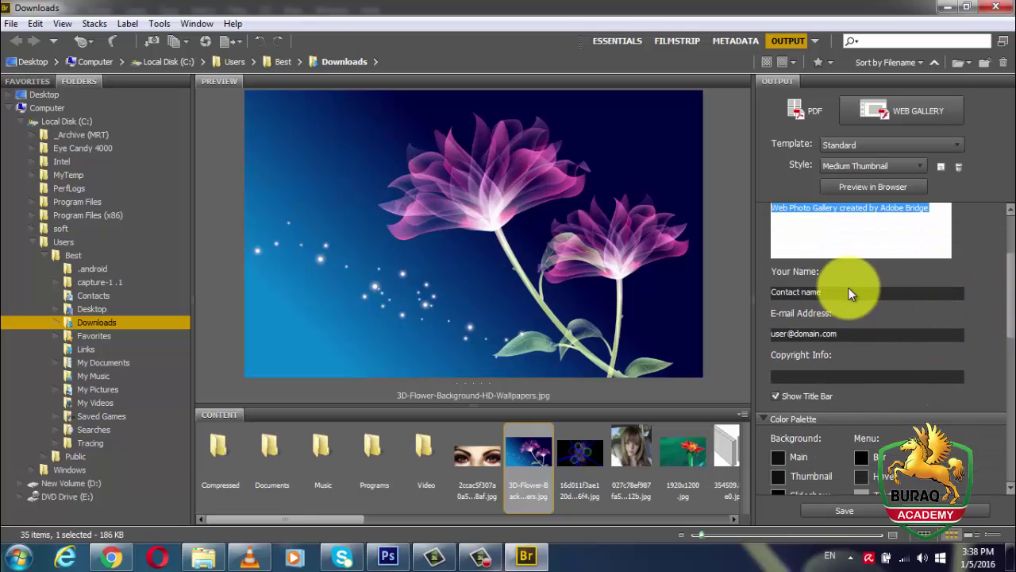
left_click(840, 291)
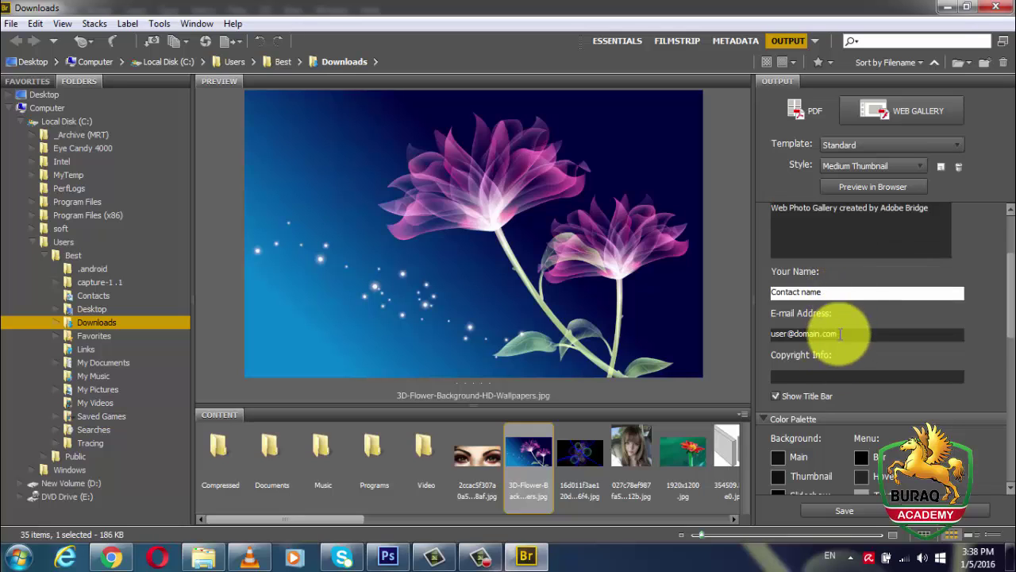
left_click(839, 334)
scroll(998, 288, "down", 2)
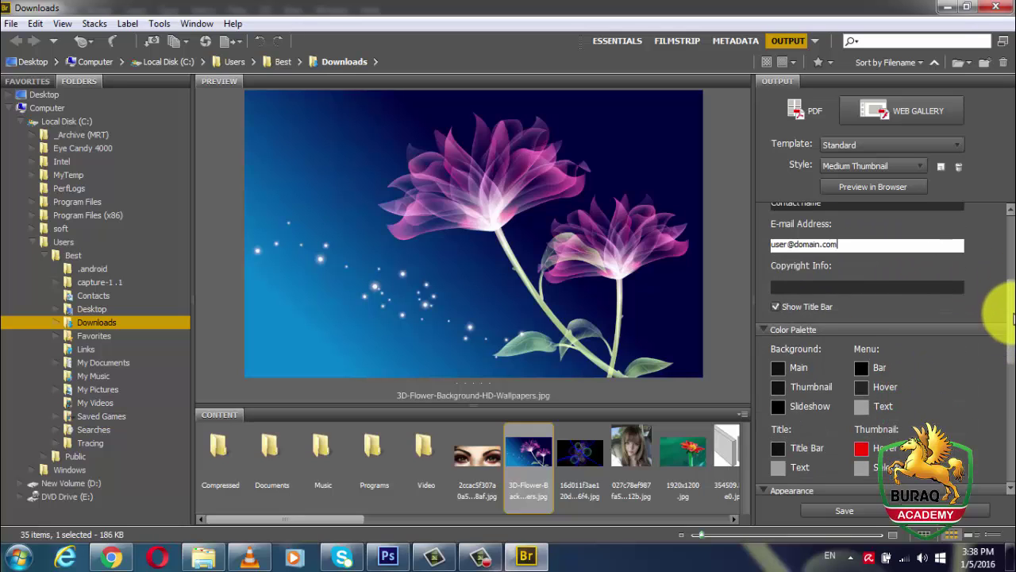
left_click(828, 286)
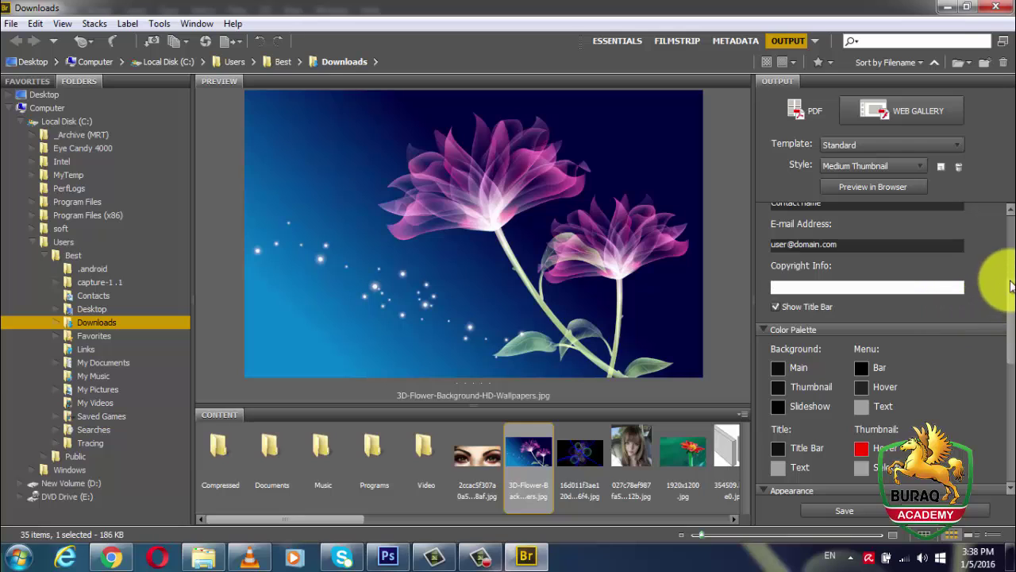
Examine the gallery's Color Palette and Appearance settings, followed by the Gallery Name and Save Location in Create Gallery
scroll(1010, 312, "down", 2)
scroll(1010, 313, "down", 1)
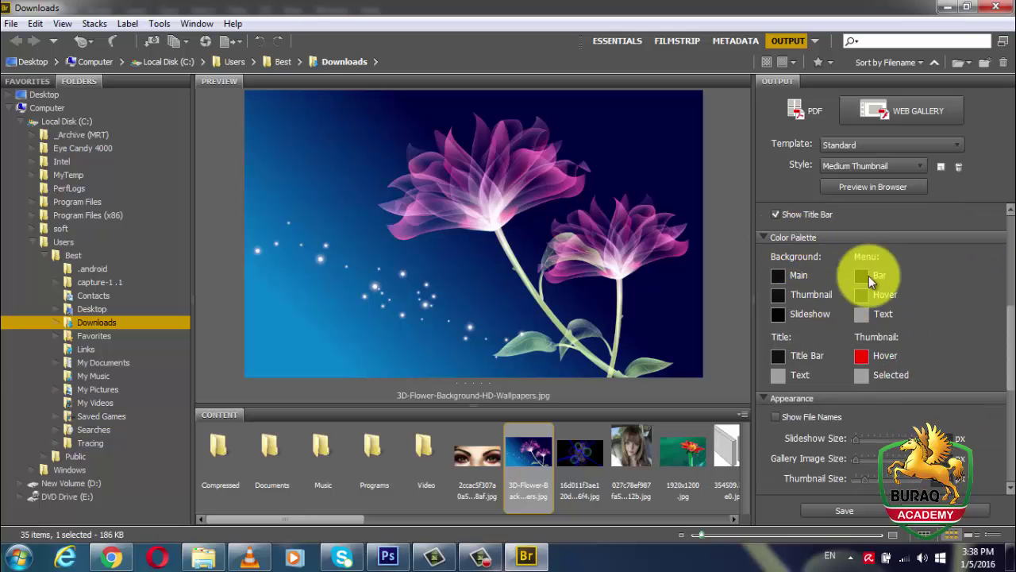
scroll(1007, 338, "down", 5)
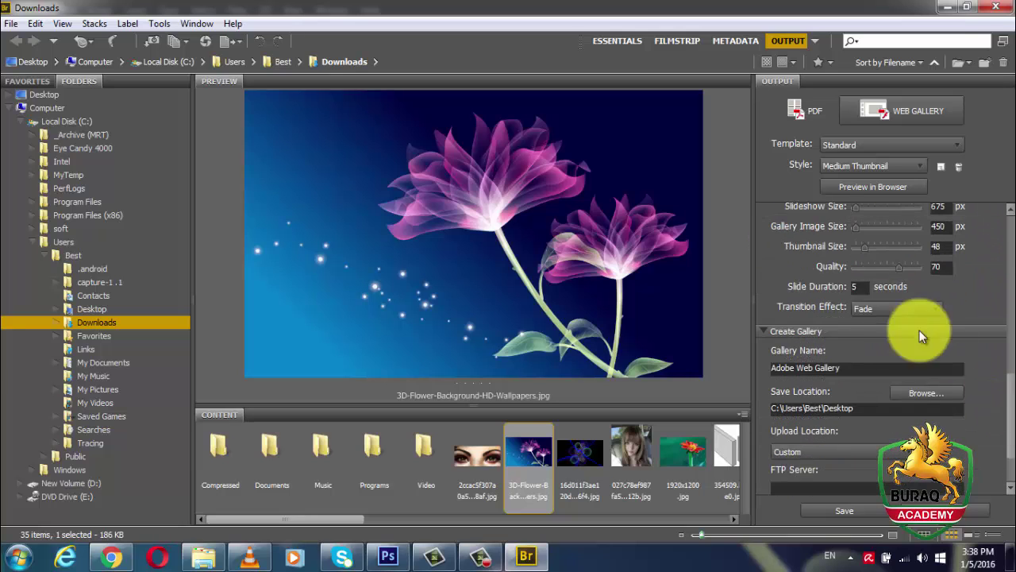
left_click(852, 369)
left_click(844, 408)
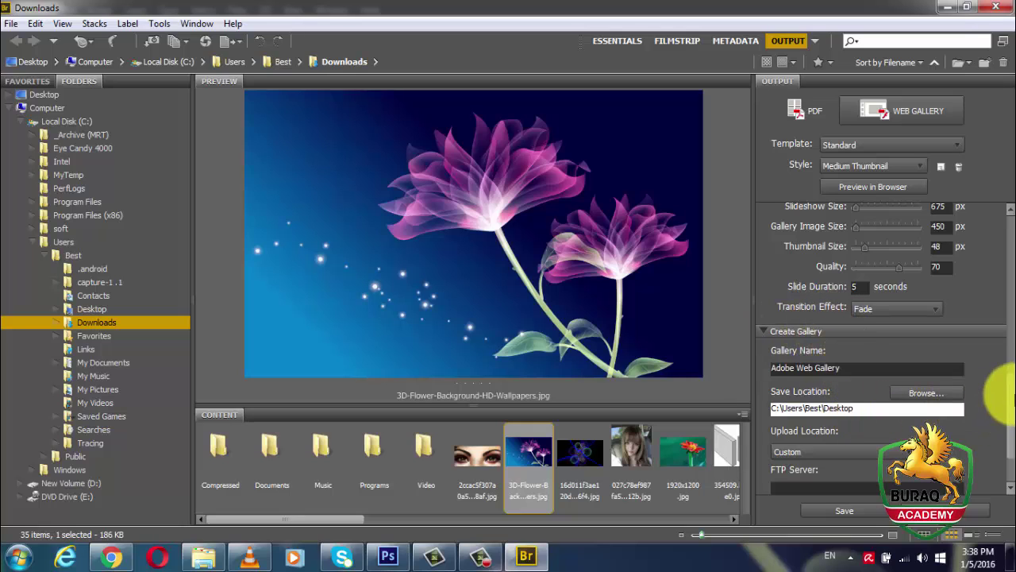
scroll(1012, 400, "down", 2)
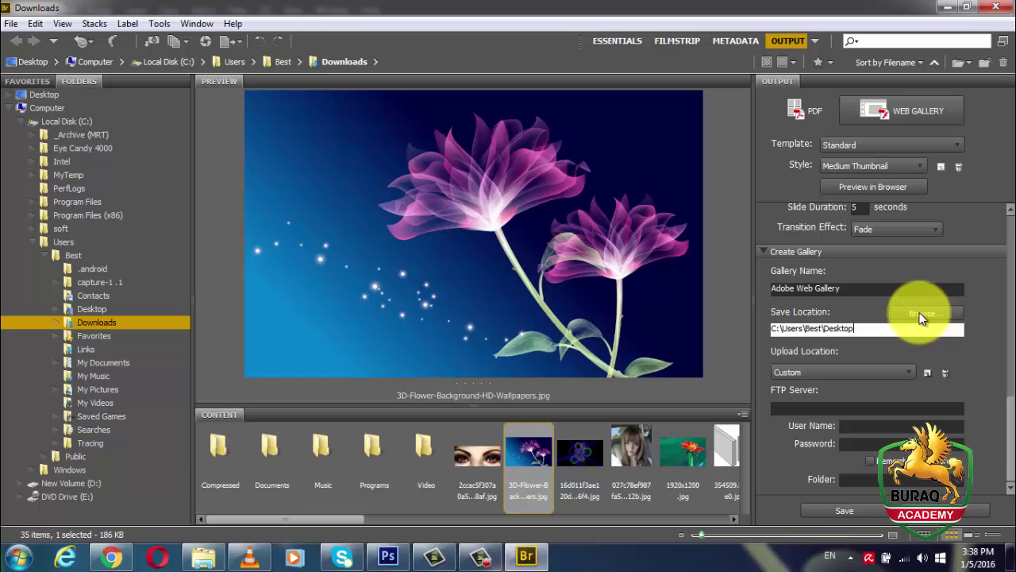
Look through the Libraries folders available as the web gallery's save location, and dismiss the folder selection
left_click(921, 314)
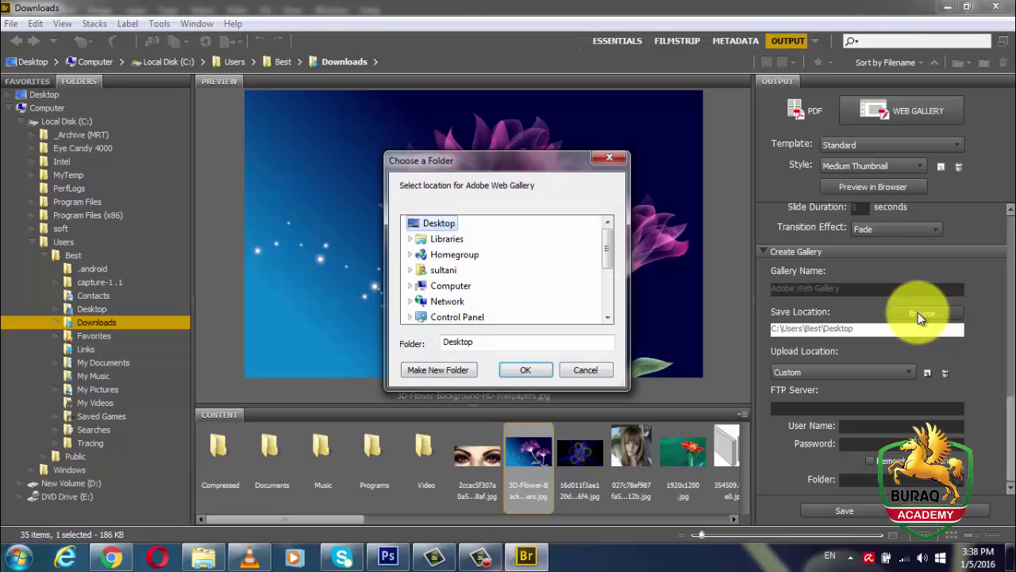
double_click(449, 244)
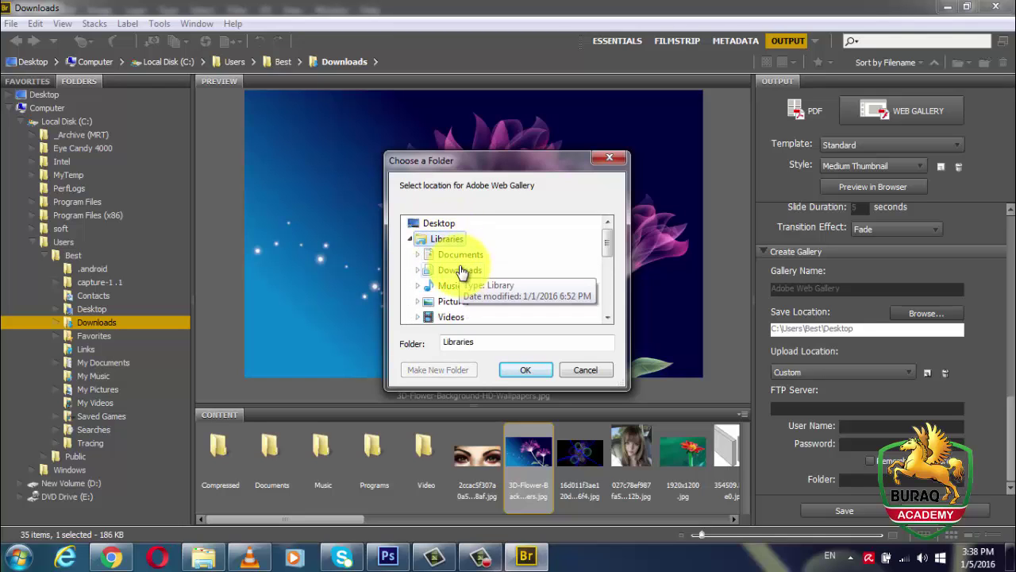
mouse_move(607, 246)
left_mouse_down()
mouse_move(611, 301)
mouse_move(611, 243)
left_mouse_up()
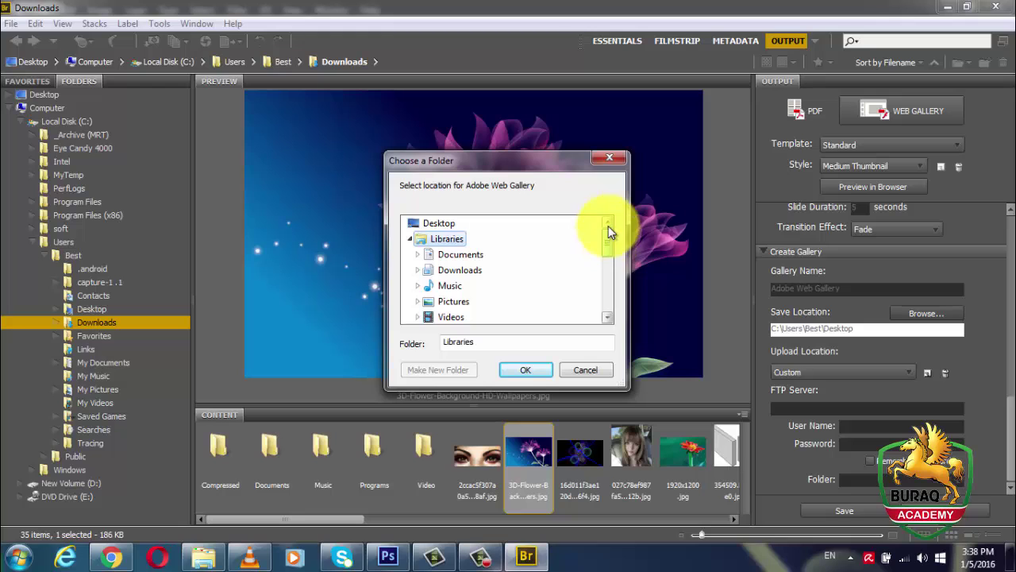
left_click_drag(569, 168, 543, 164)
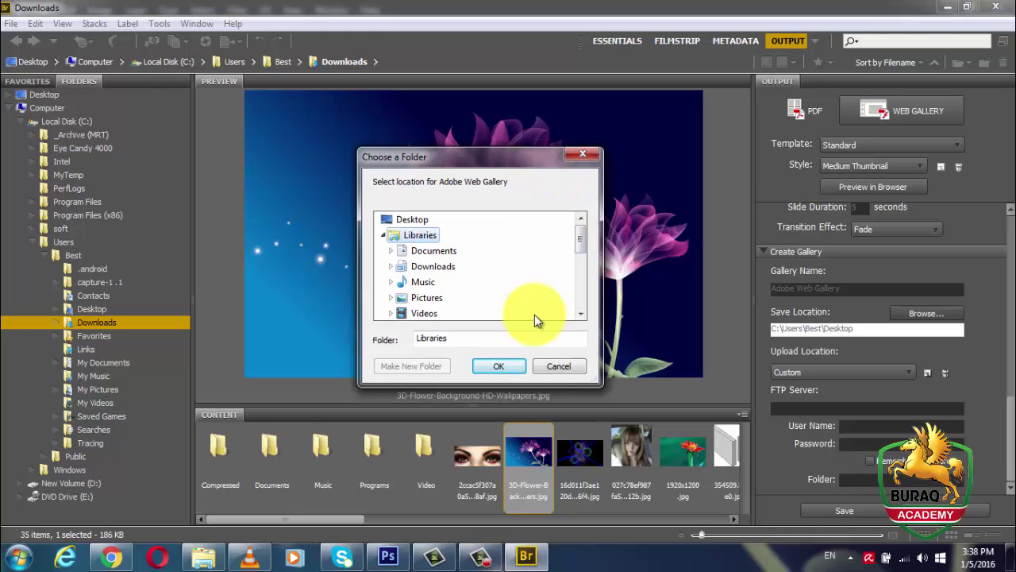
left_click(556, 369)
Examine the gallery's upload fields for FTP Server, User Name, Password and Folder
left_click(848, 409)
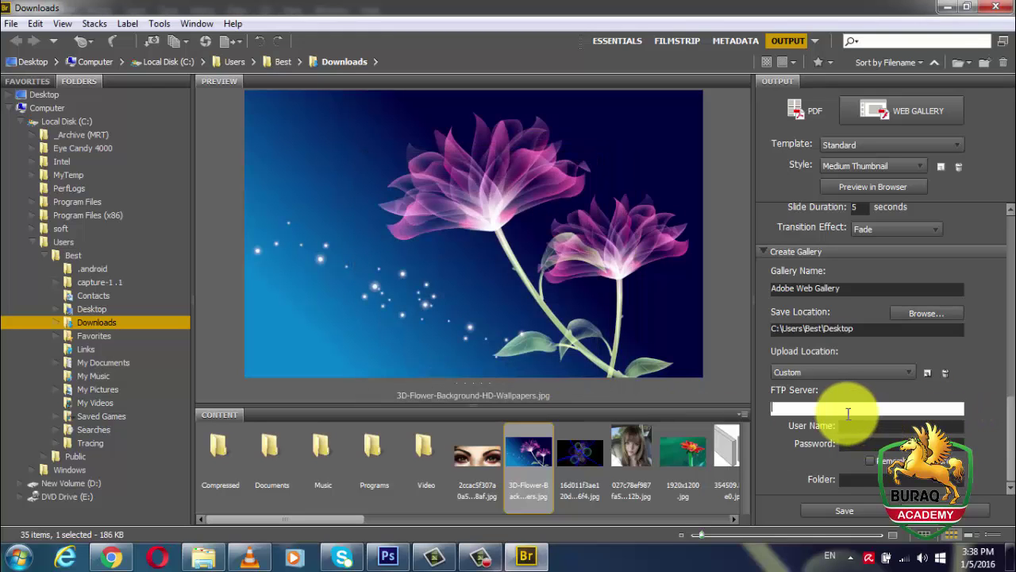
left_click(856, 426)
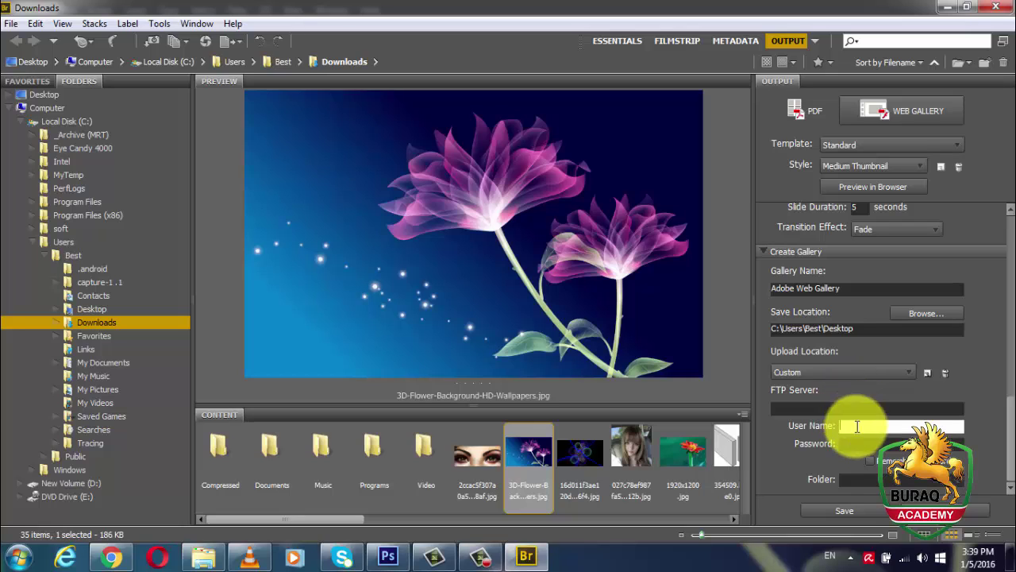
left_click(854, 447)
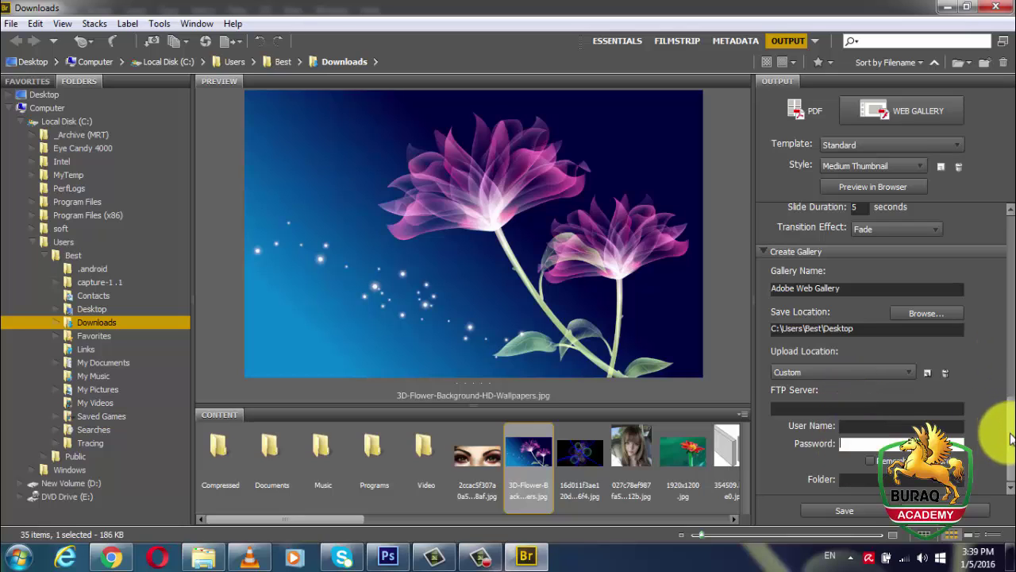
left_click(858, 480)
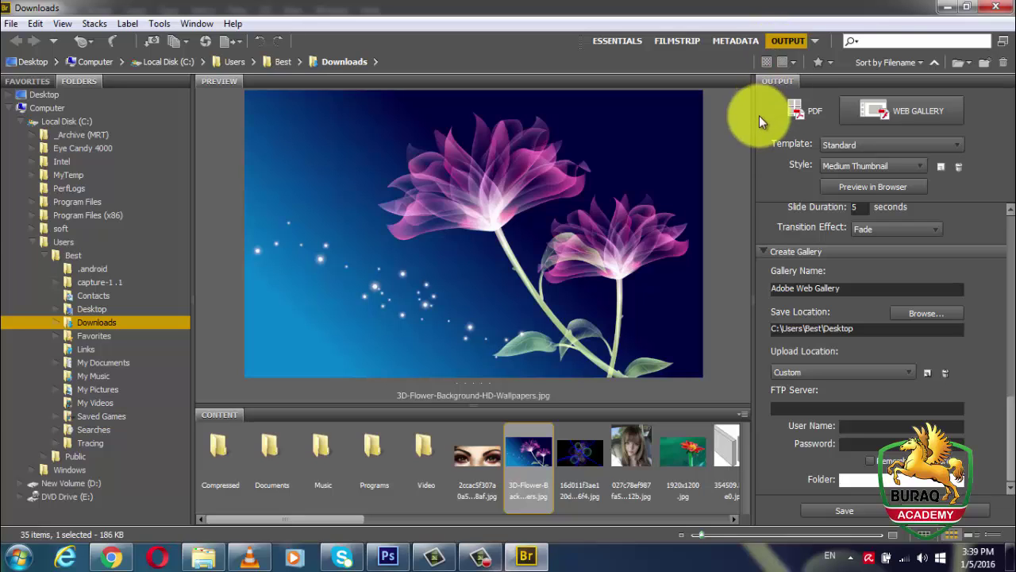
Close Bridge to return to Photoshop and examine the Export options for the portrait image
left_click(997, 8)
left_click(41, 10)
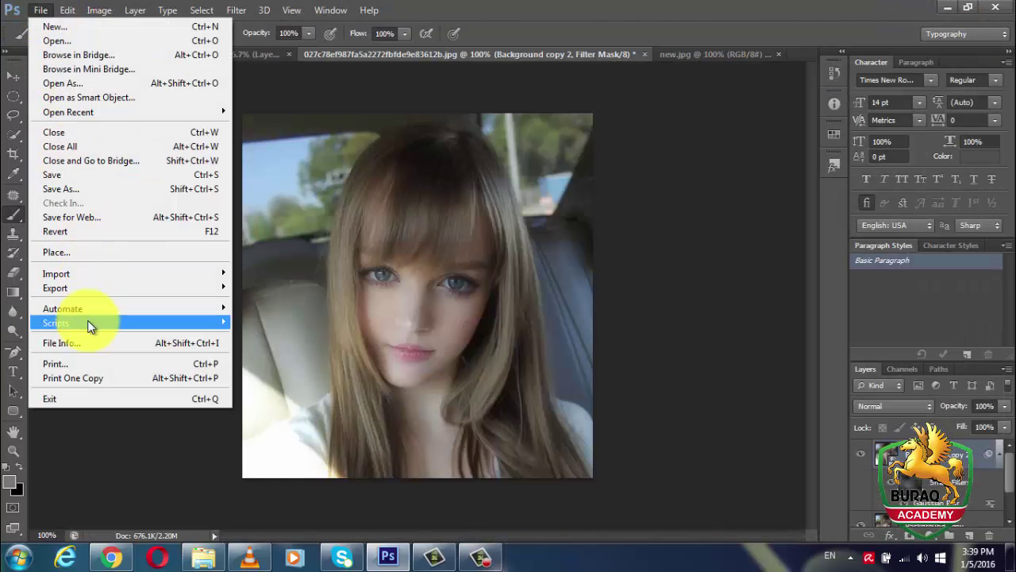
mouse_move(91, 290)
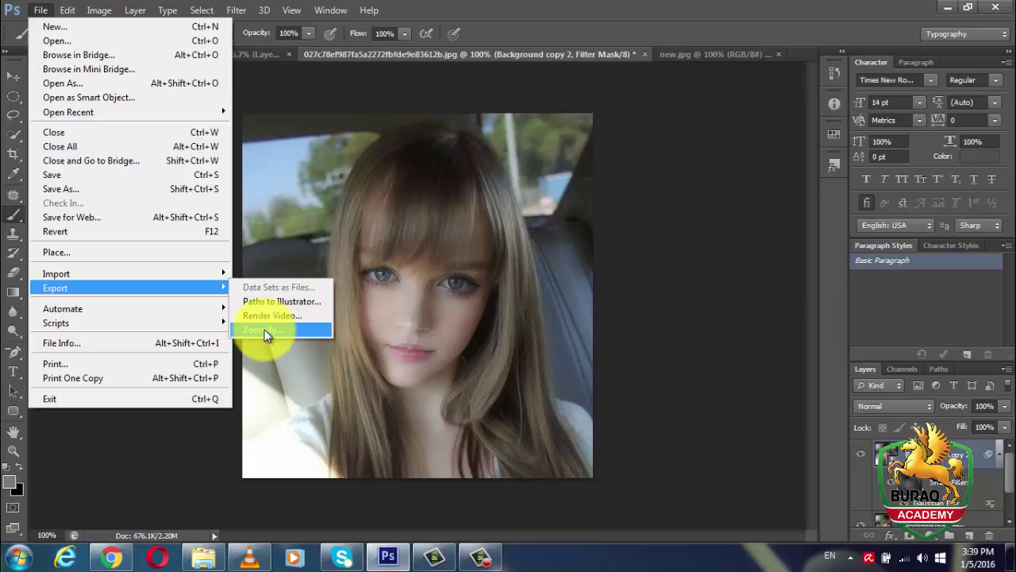
key("Escape")
key("Escape")
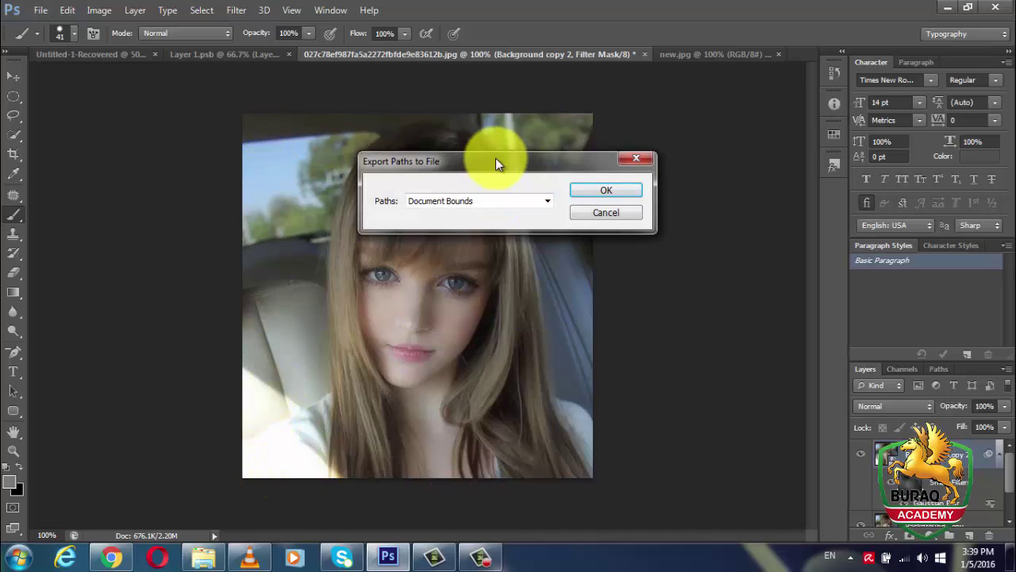
Try exporting the Document Bounds path as an Adobe Illustrator (.ai) file in Documents, and cancel the save
left_click(465, 203)
left_click(457, 211)
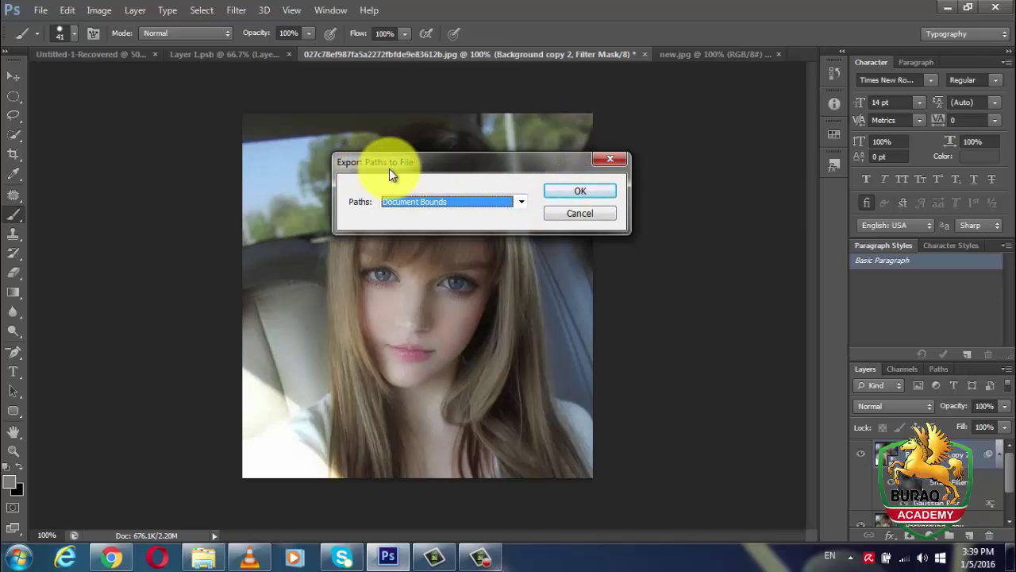
left_click(563, 191)
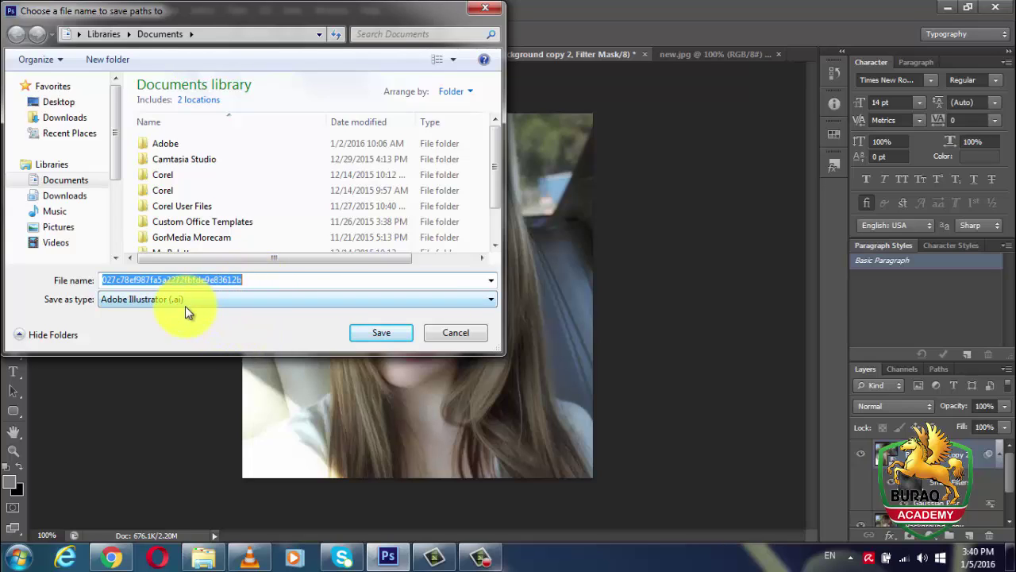
left_click(291, 307)
left_click(291, 313)
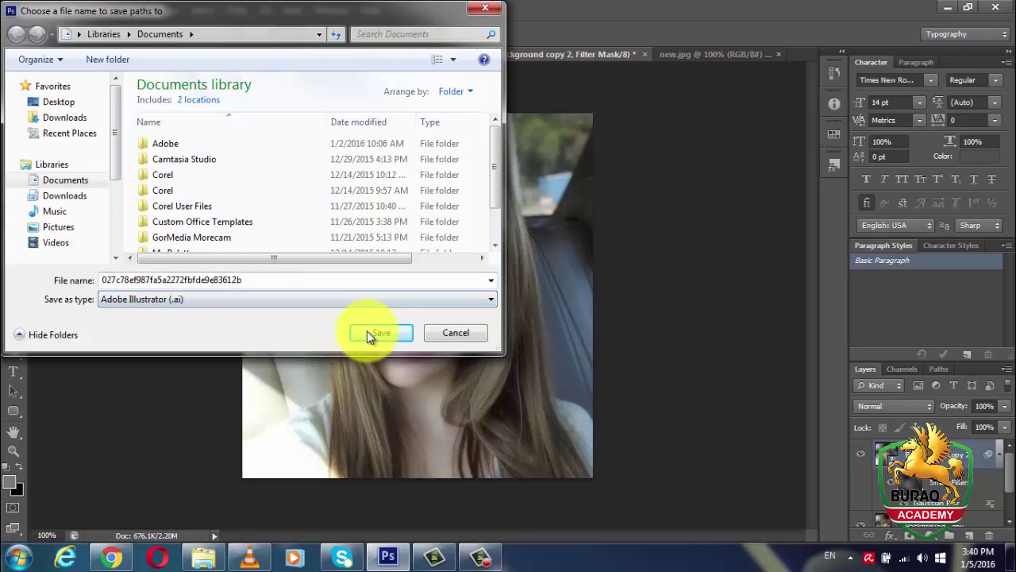
left_click_drag(495, 175, 497, 205)
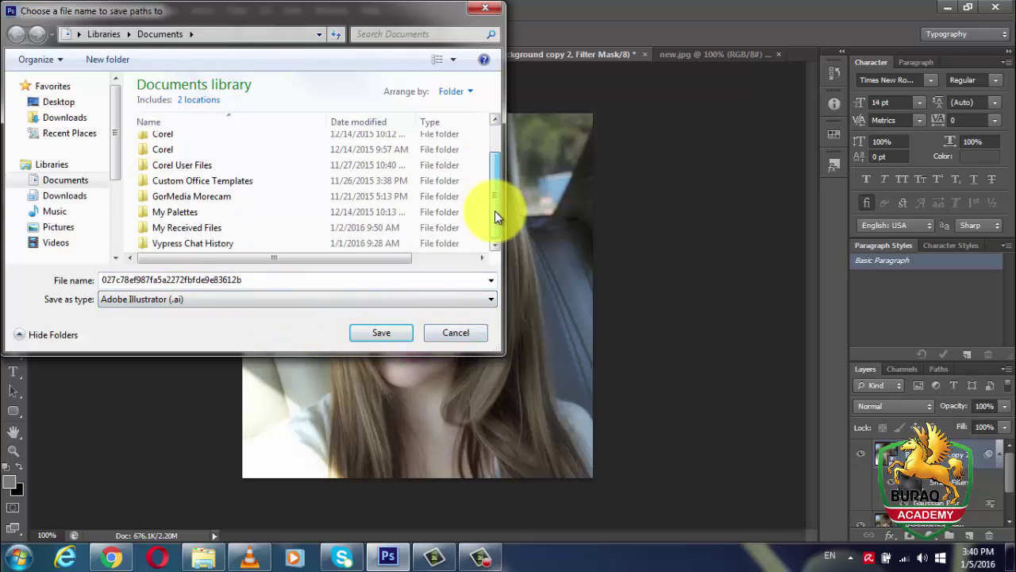
left_click(450, 335)
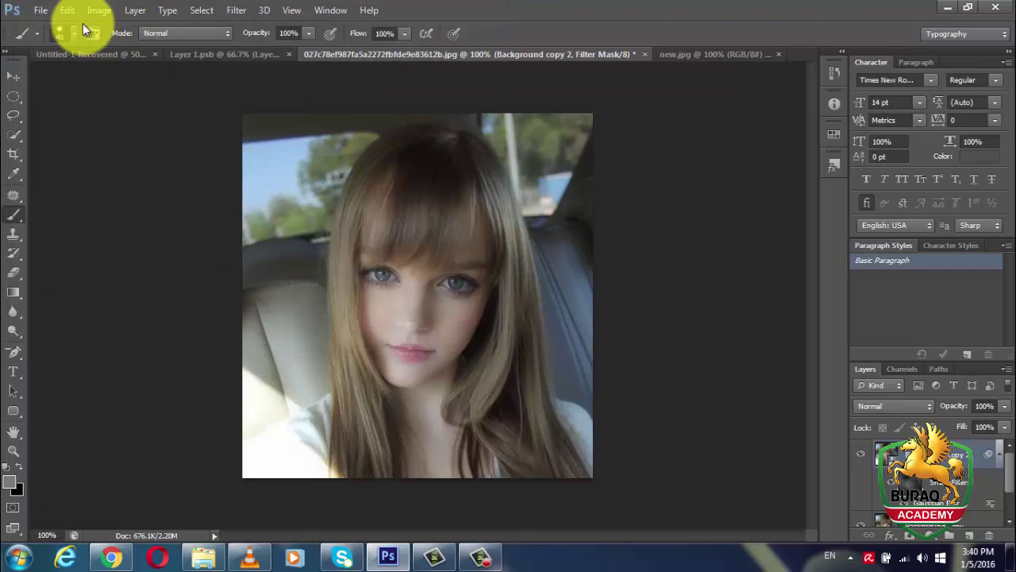
left_click(43, 14)
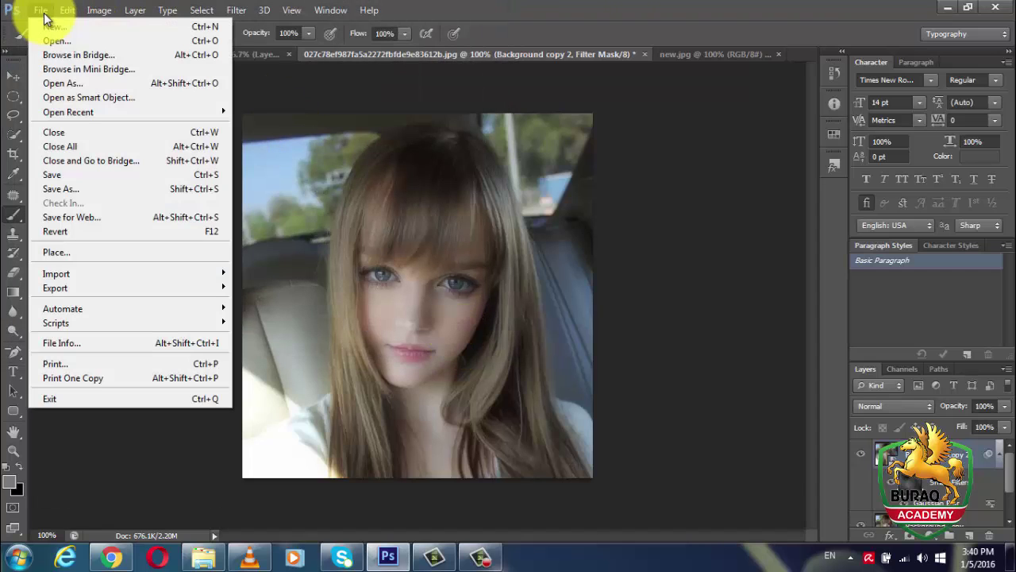
mouse_move(89, 286)
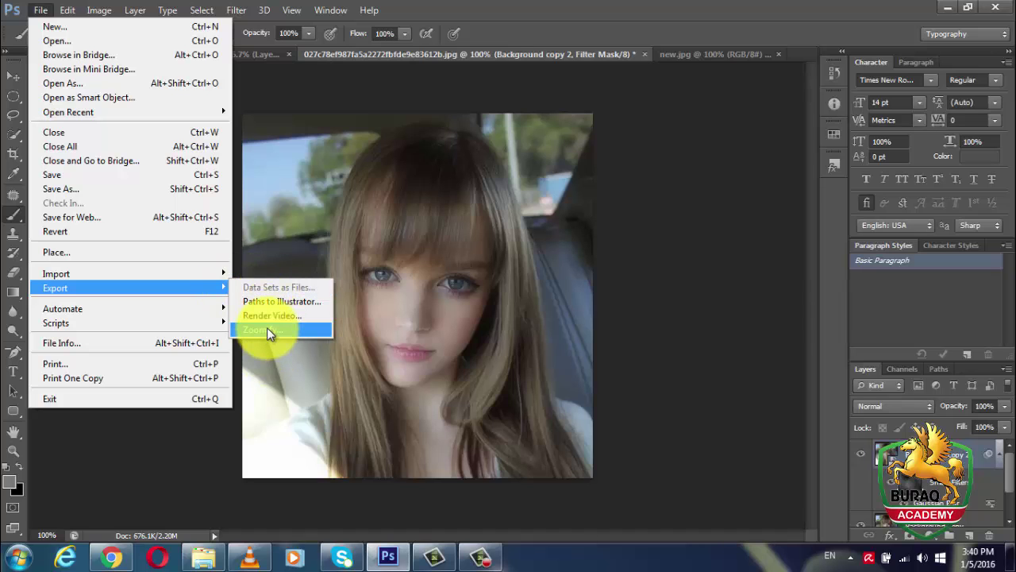
left_click(370, 10)
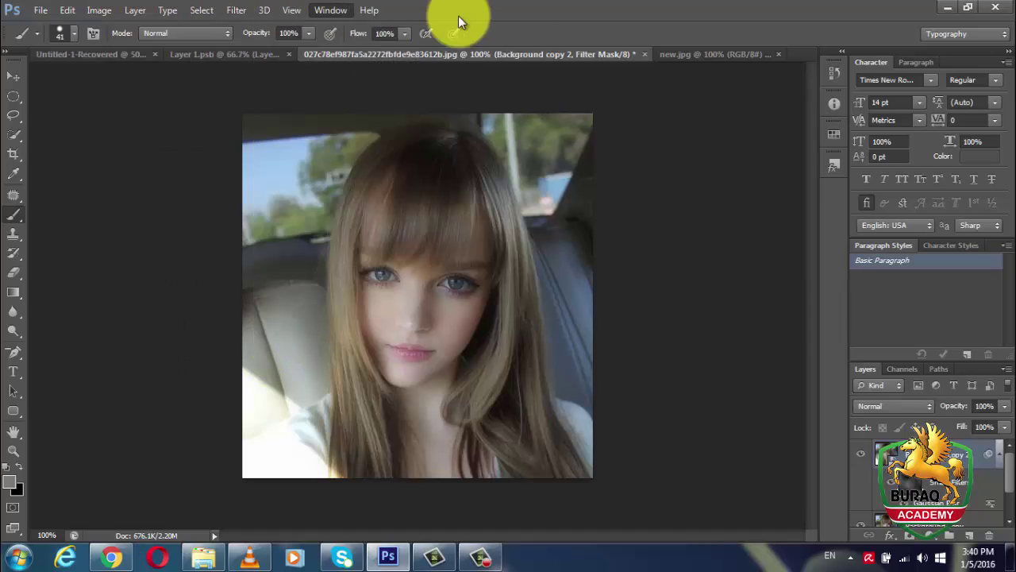
left_click(580, 17)
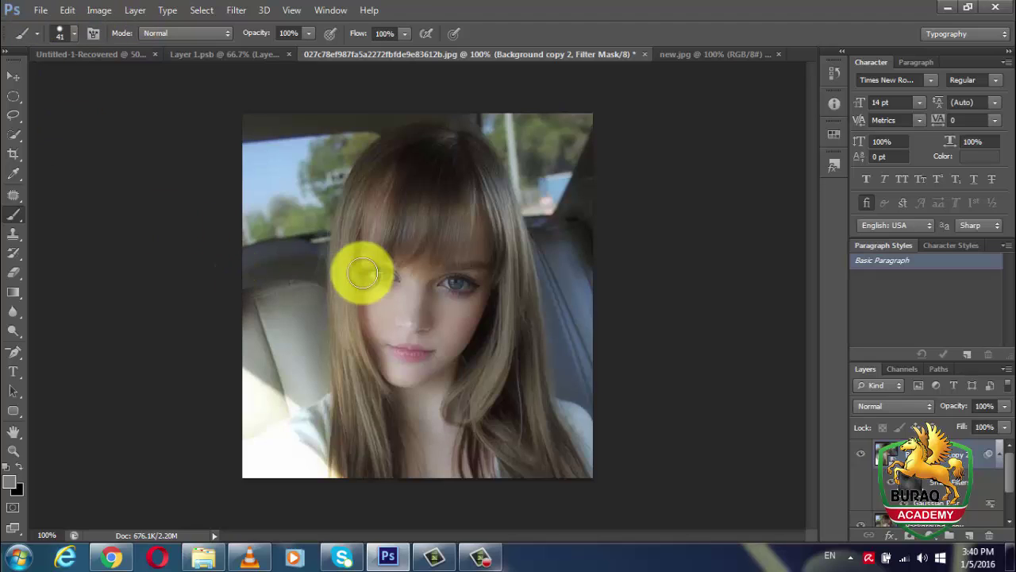